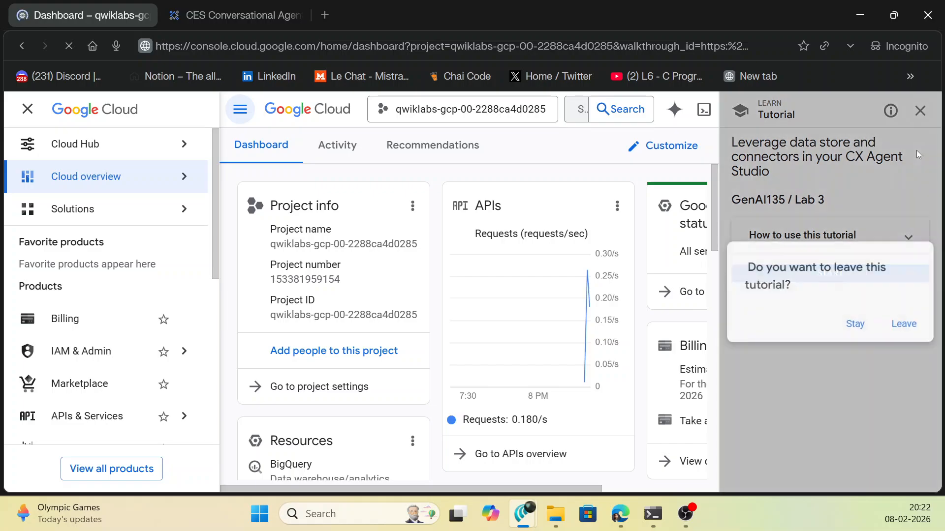
Try to leave the tutorial on the Google Cloud dashboard and close the navigation menu
left_click(901, 332)
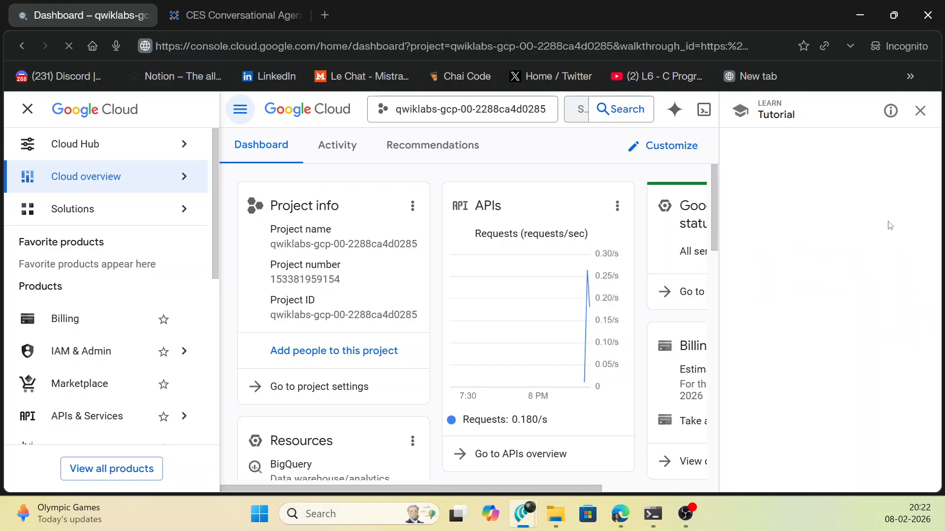
left_click(910, 115)
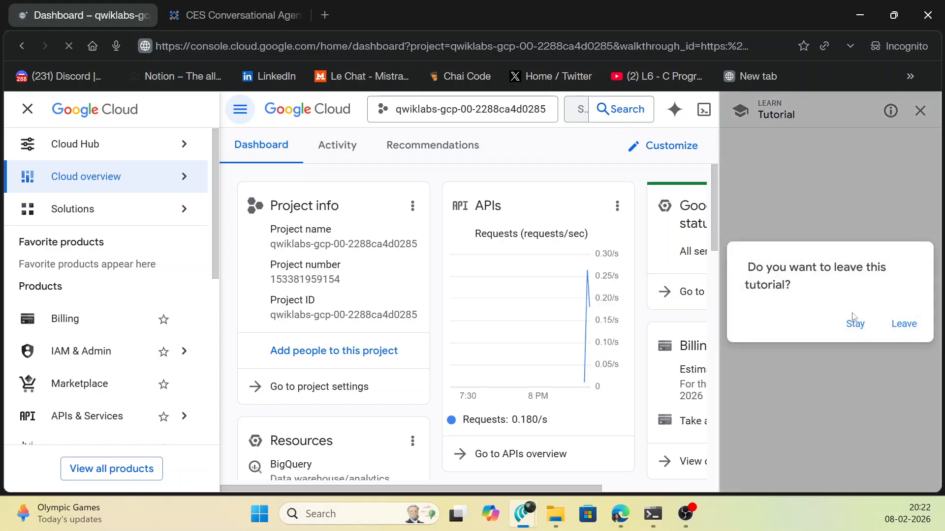
left_click(893, 325)
left_click(909, 114)
left_click(903, 325)
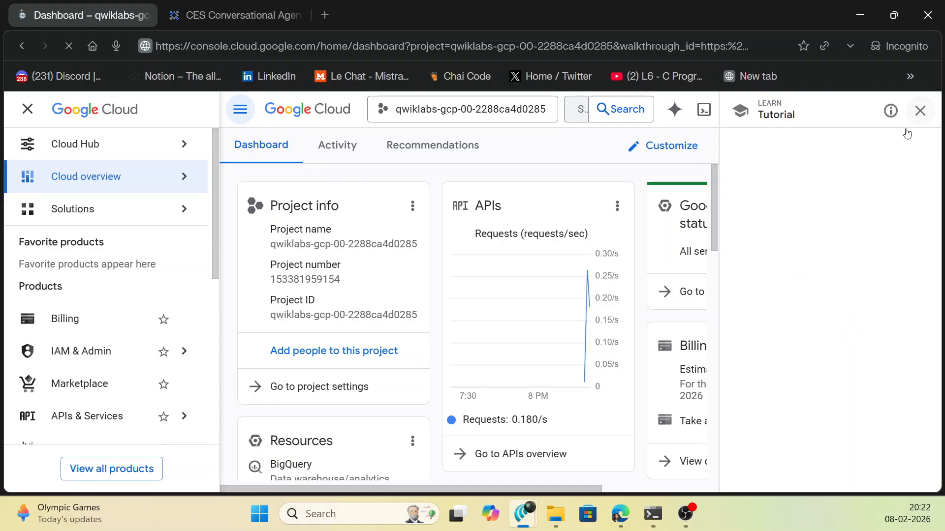
left_click(918, 112)
left_click(893, 325)
left_click(28, 116)
left_click(918, 112)
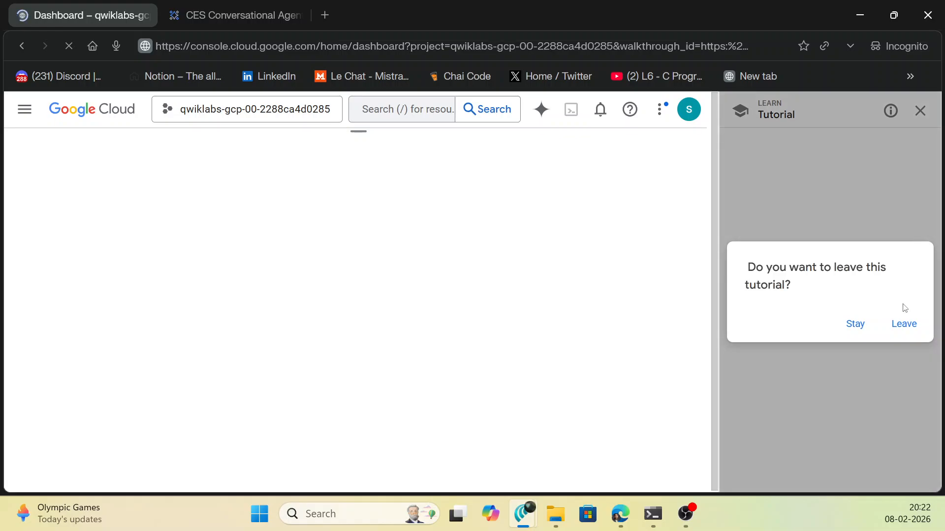
left_click(903, 325)
Switch to CX Agent Studio and create an agent named cymbal-car-service-agent with conversation logging enabled
key("ctrl+Tab")
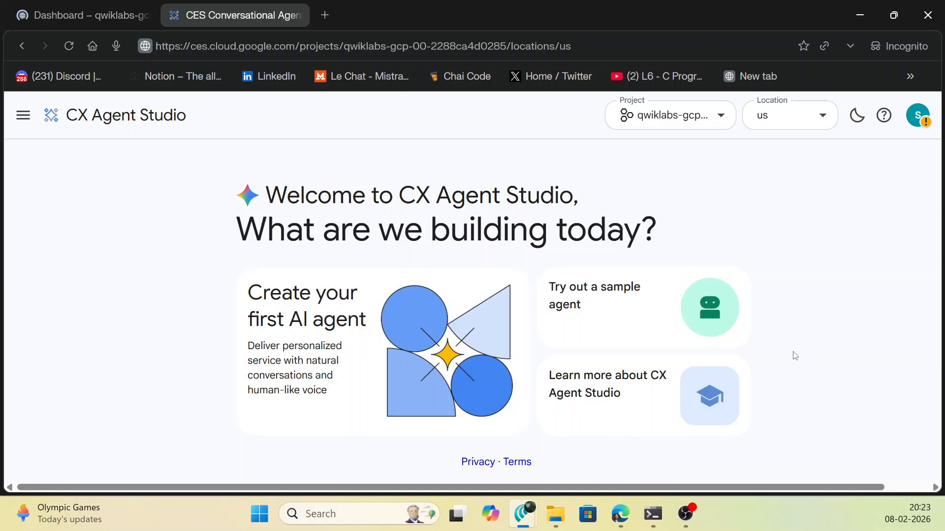
left_click(472, 351)
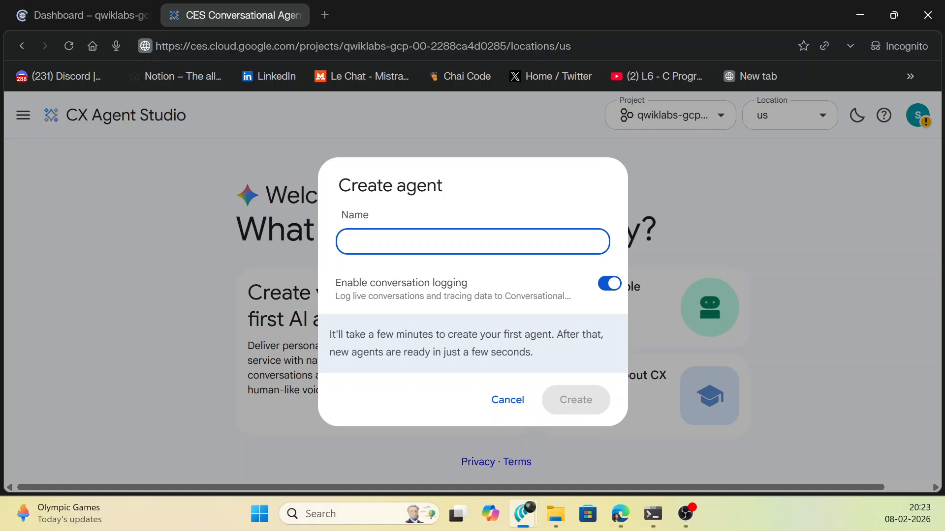
key("alt+Tab")
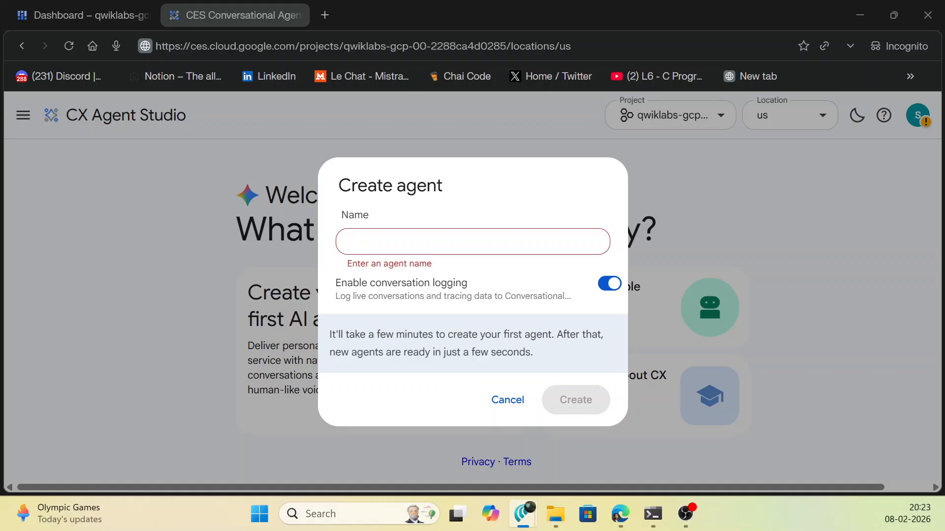
left_click(432, 240)
type("cymbal-car-service-agent")
left_click(581, 408)
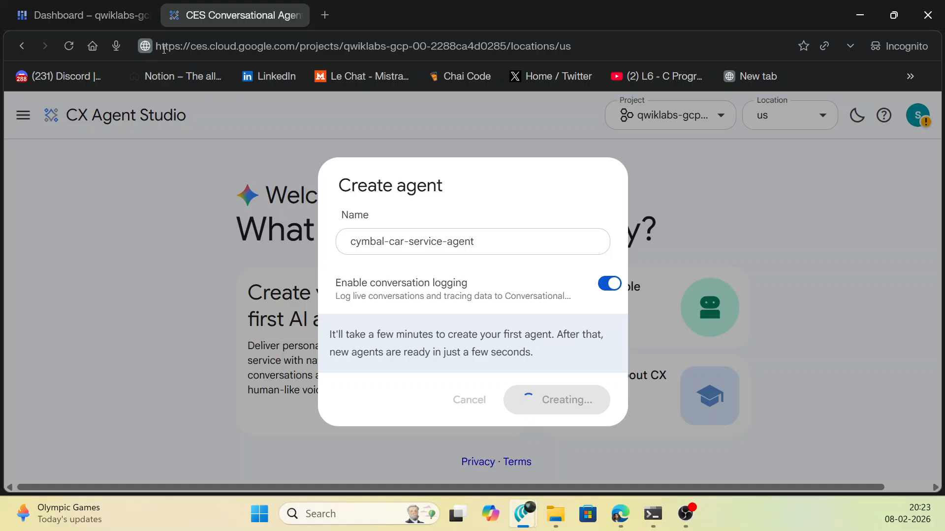
Switch to the Google Cloud dashboard, start Cloud Shell and authorize it to make API calls
left_click(111, 15)
left_click(582, 402)
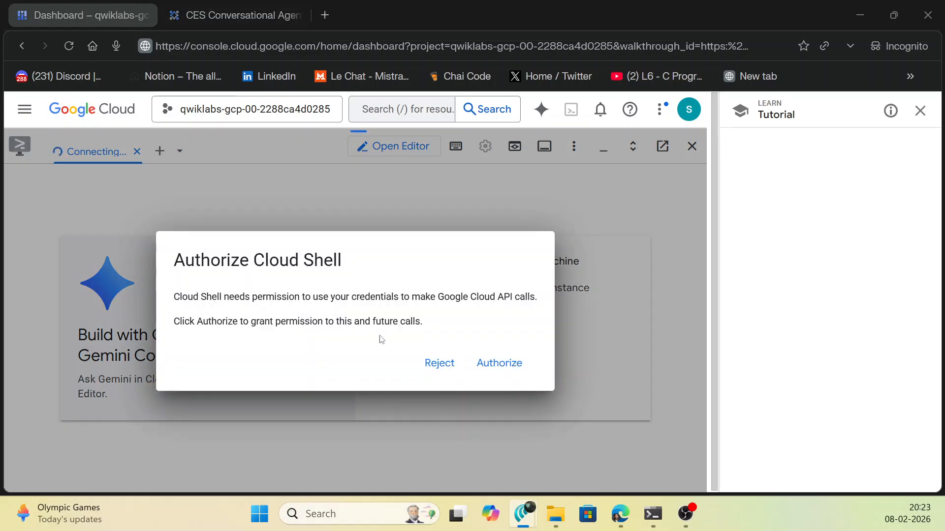
left_click(501, 365)
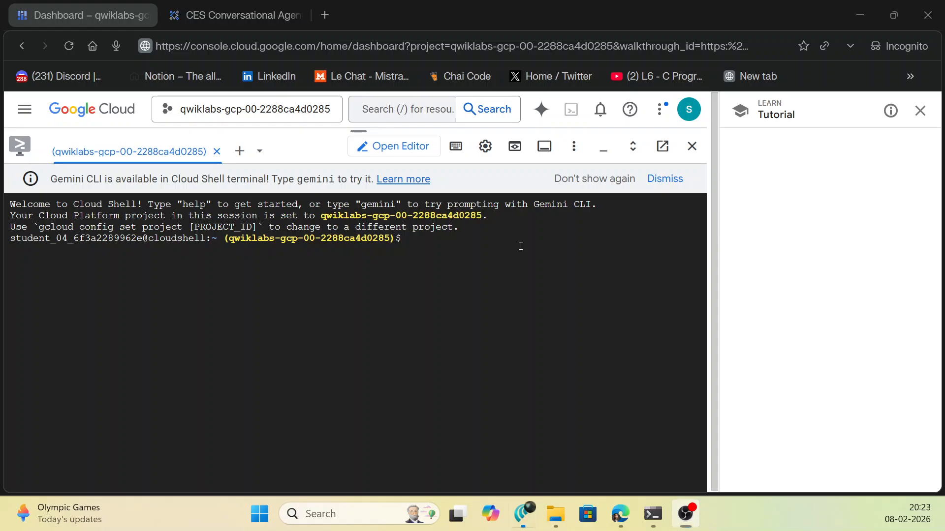
Enable the services ces.googleapis.com, connectors.googleapis.com and compute.googleapis.com for $GOOGLE_CLOUD_PROJECT with gcloud
left_click(520, 246)
type("gcloud services enable ces.googleapis.com \\ connectors.googleapis.com \\ compute.googleapis.com --project $GOOGLE_CLOUD_PROJECT")
key("Return")
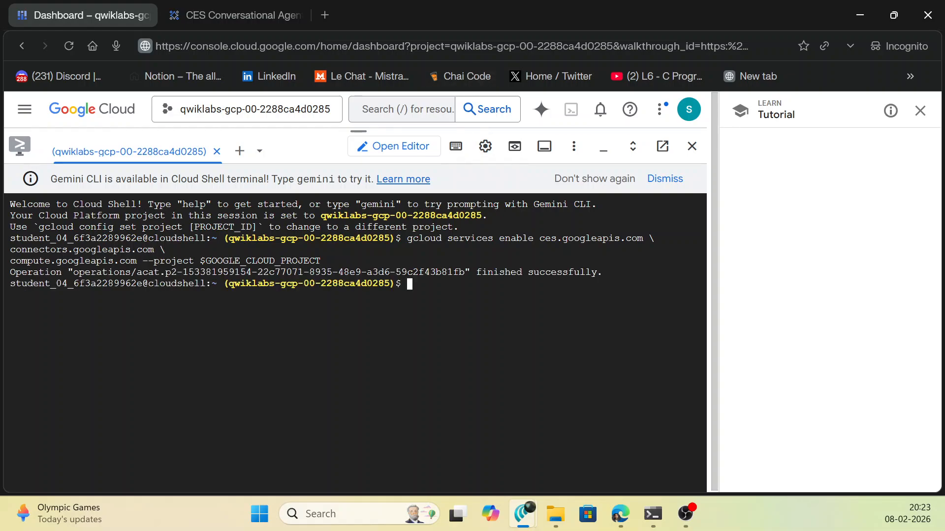
Create the storage bucket gs://$GOOGLE_CLOUD_PROJECT-nga-logs in location us with gsutil
key("alt+Tab")
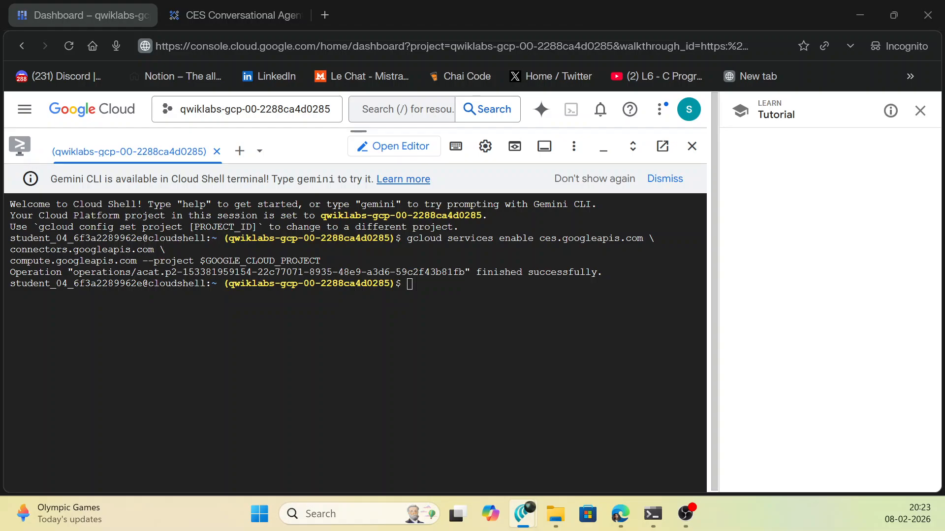
type("gsutil mb -p $GOOGLE_CLOUD_PROJECT -l us gs://$GOOGLE_CLOUD_PROJECT-nga-logs")
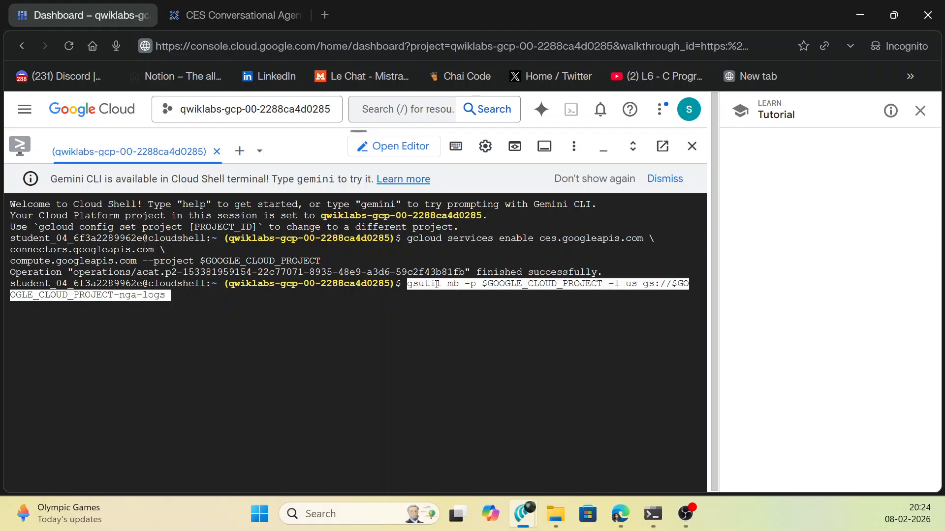
key("Return")
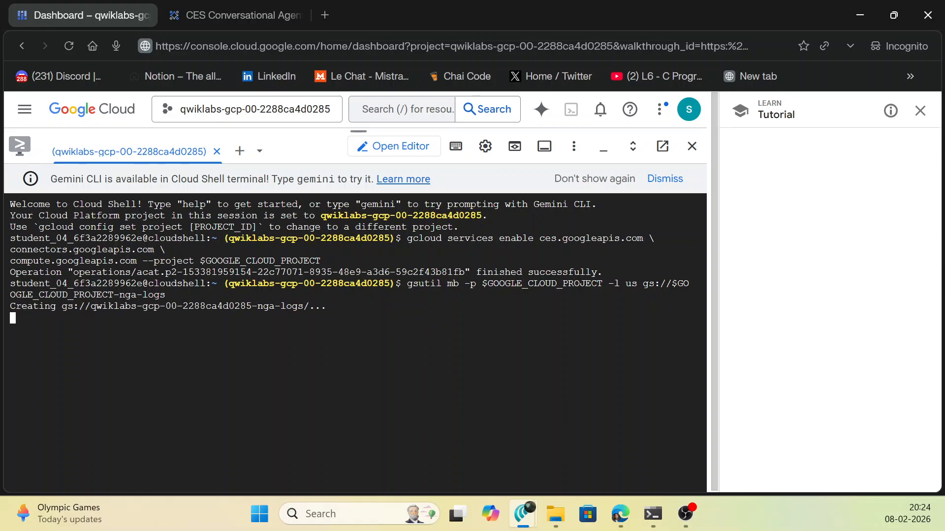
Return to CX Agent Studio and reload the page to clear the agent creation dialog
key("alt+Tab")
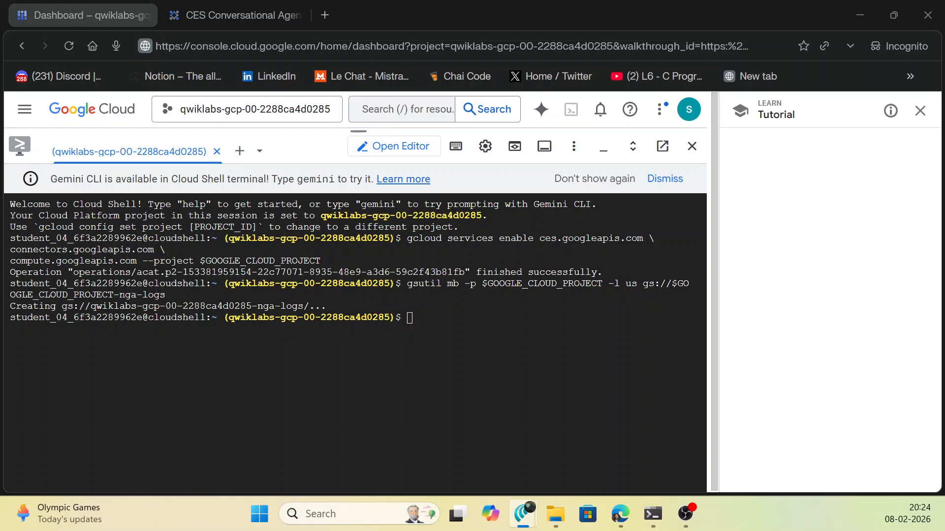
left_click(236, 14)
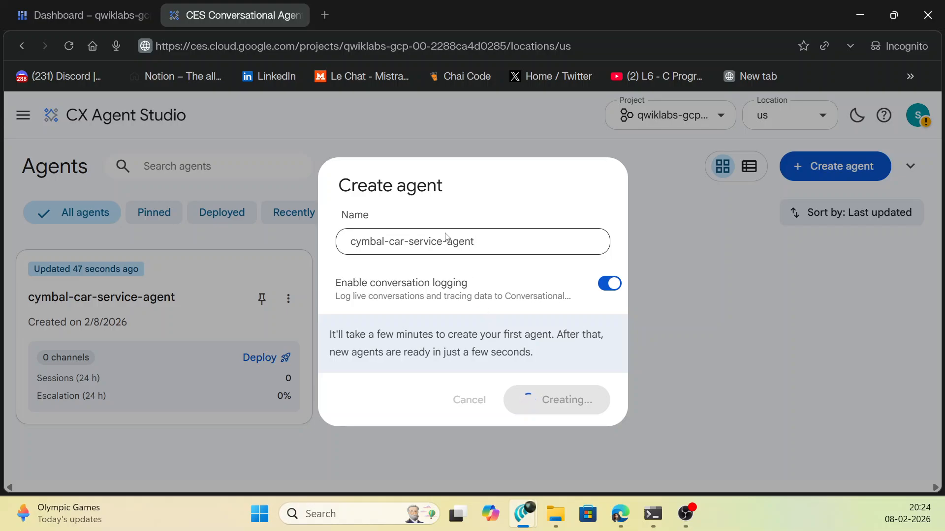
left_click(579, 399)
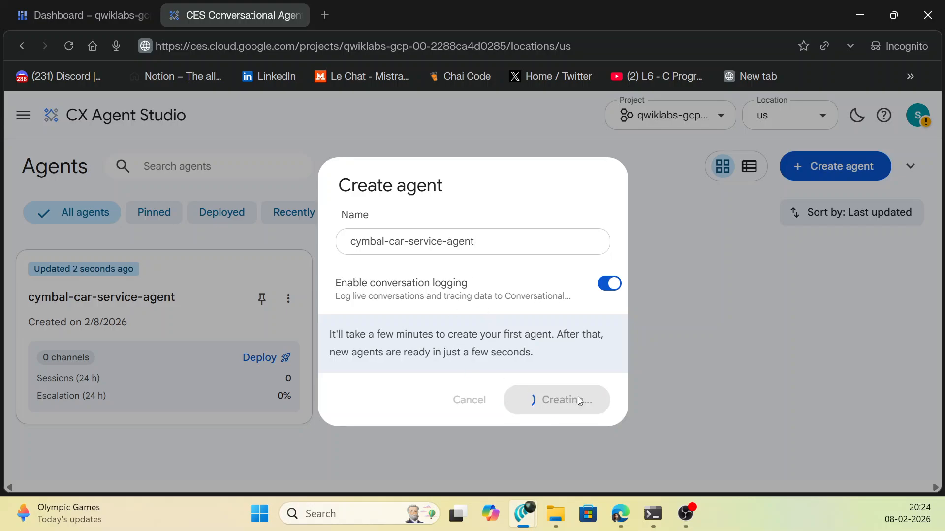
left_click(254, 270)
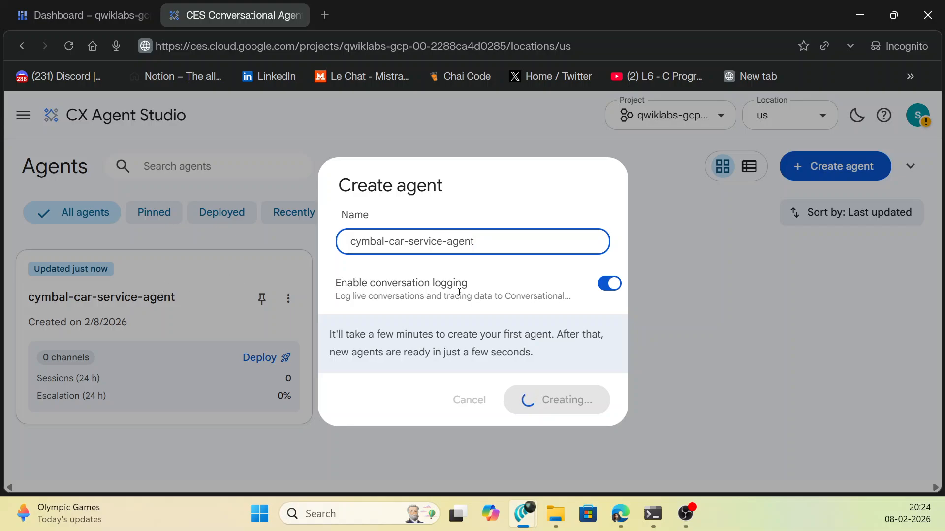
key("Return")
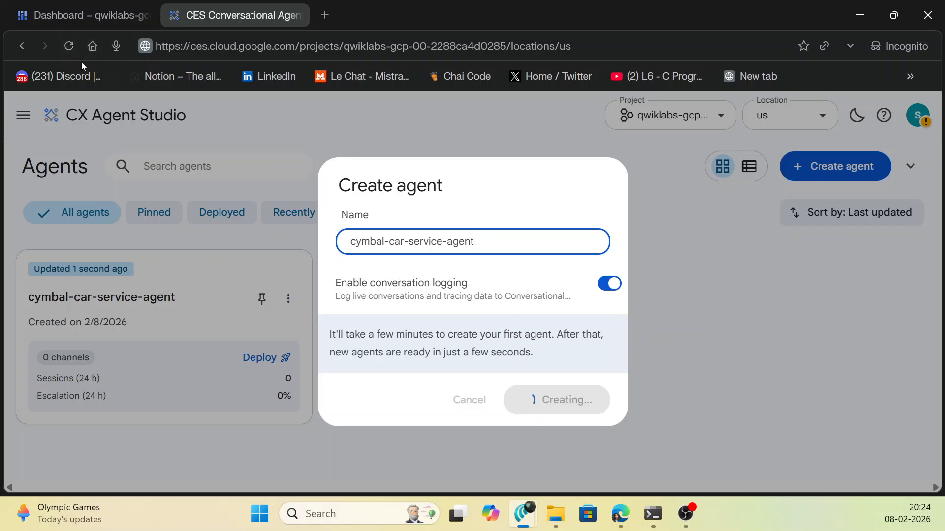
left_click(71, 49)
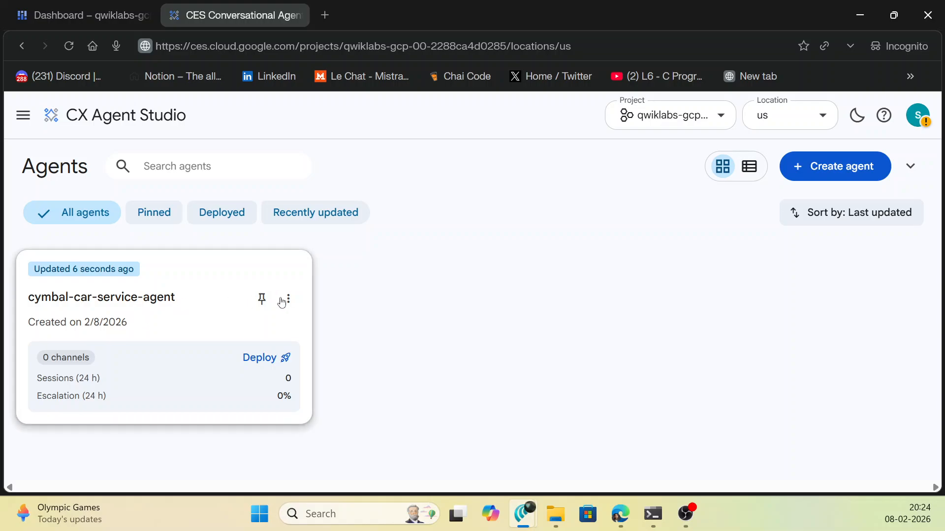
Import the agent file from its Cloud Storage URI into cymbal-car-service-agent using the Add and update option
left_click(290, 300)
left_click(317, 333)
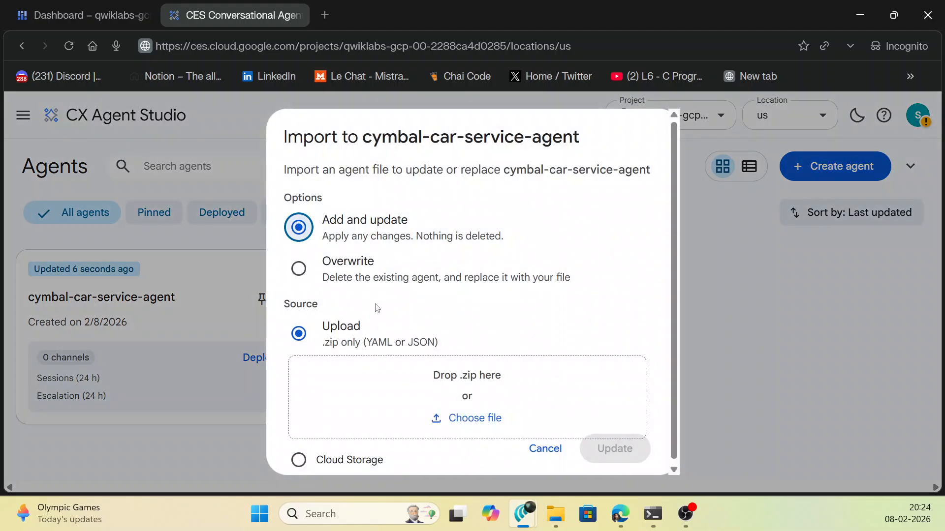
left_click(850, 46)
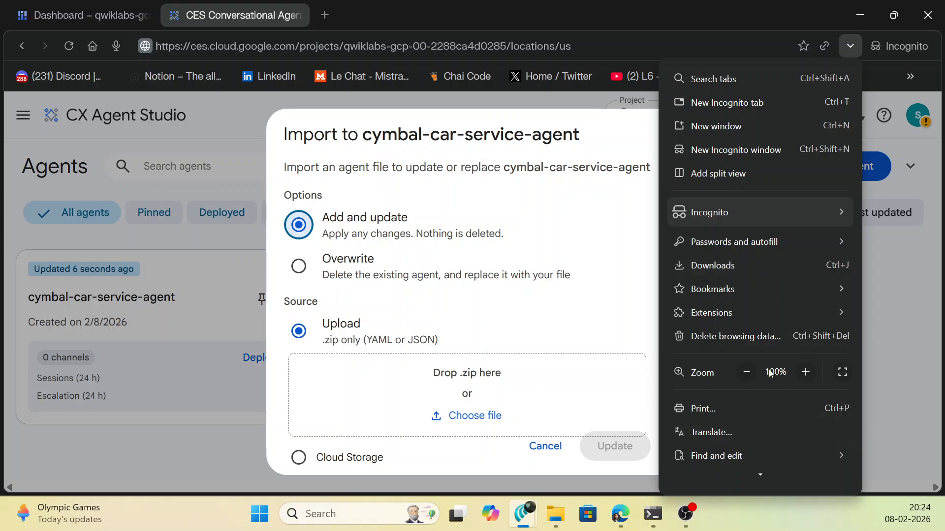
left_click(743, 373)
left_click(335, 406)
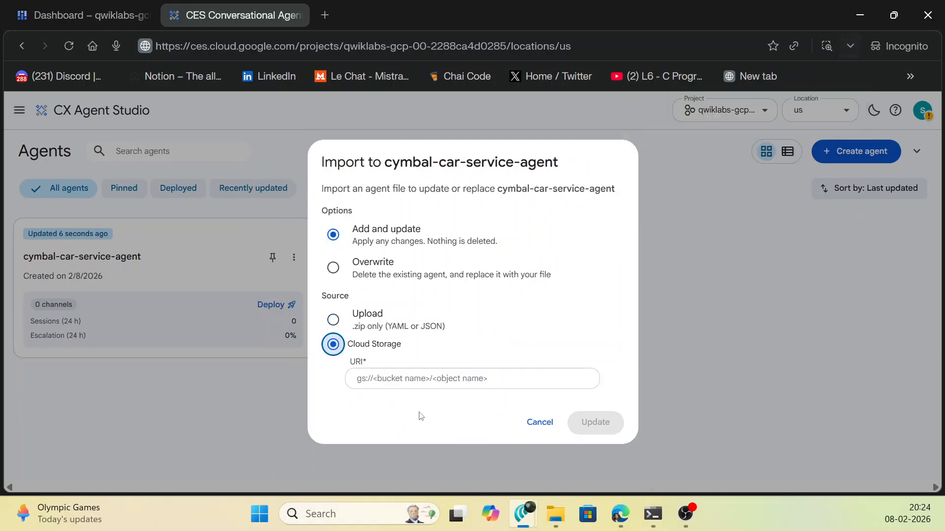
key("ctrl+v")
left_click(596, 422)
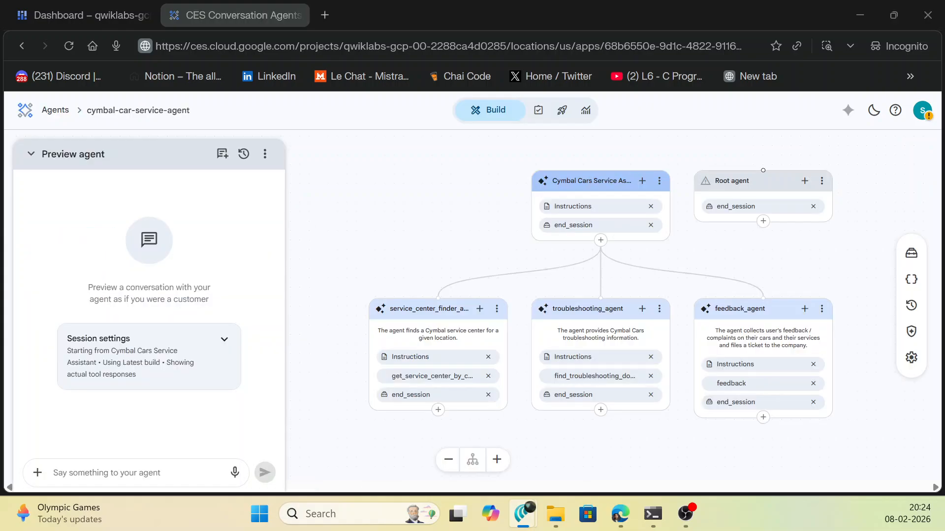
Switch to Cloud Shell and try to export USER_ACCOUNT_EMAIL with the placeholder <your qwiklabs student account email>
left_click(84, 7)
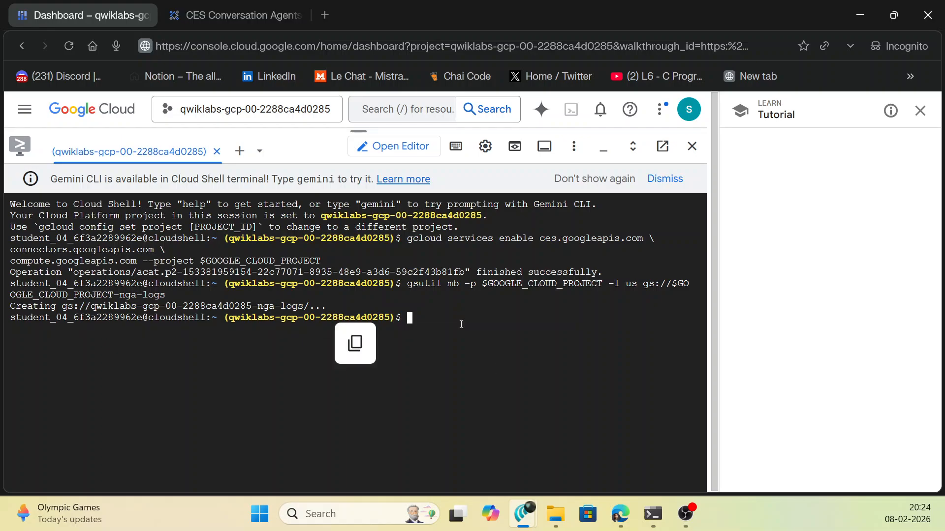
right_click(429, 320)
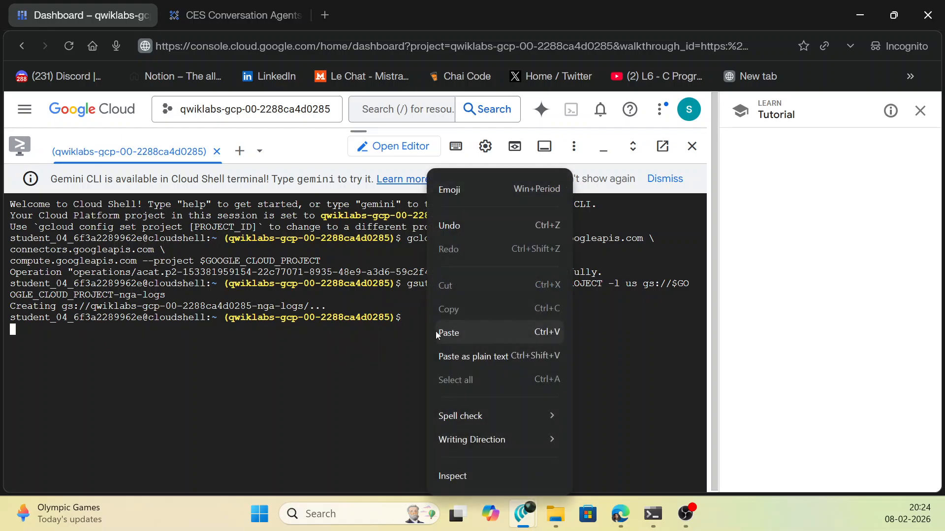
key("alt+Tab")
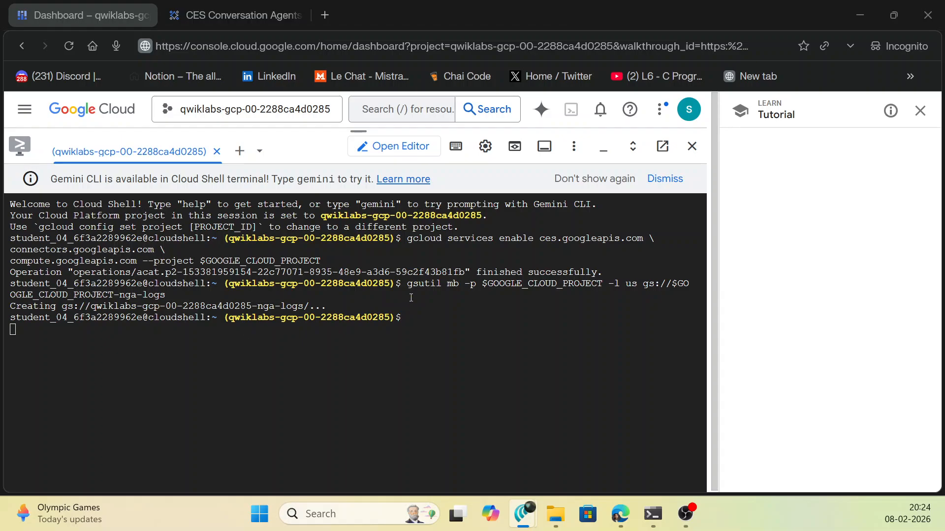
left_click(422, 317)
left_click_drag(421, 318, 423, 318)
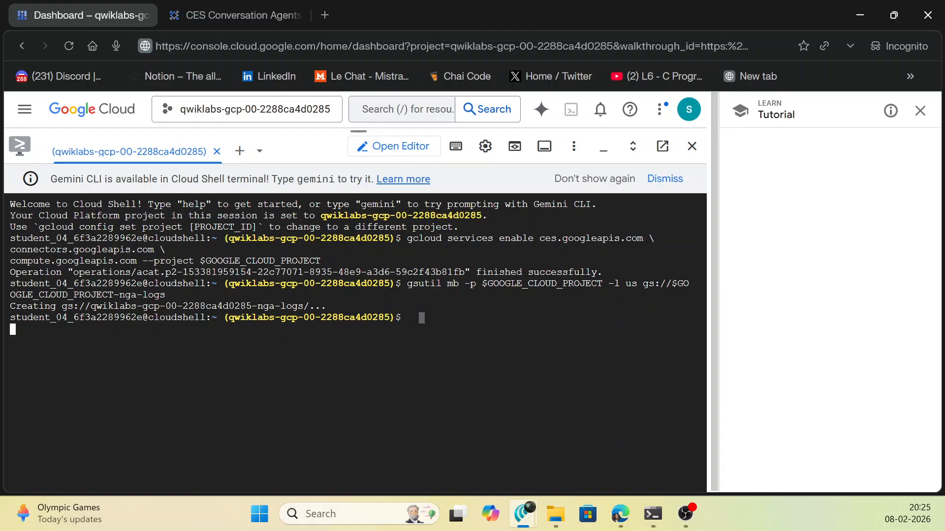
key("alt+Tab")
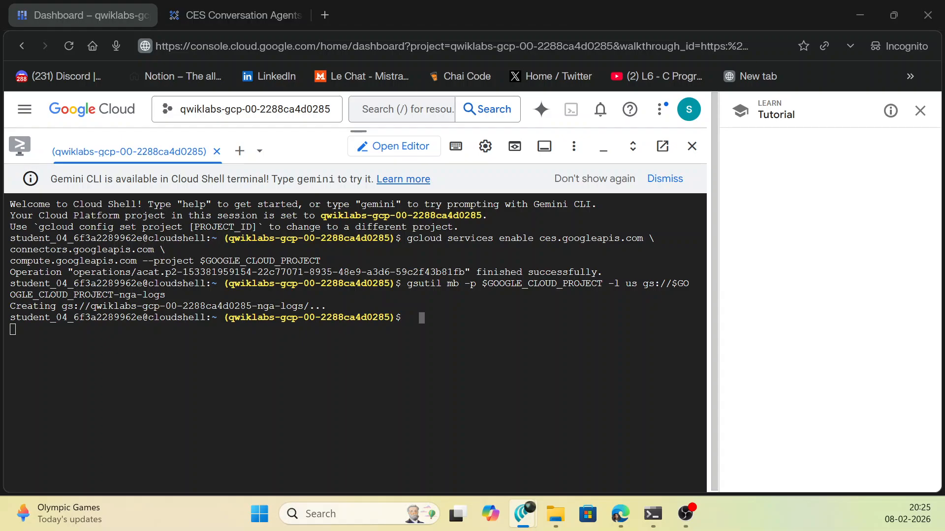
left_click(471, 320)
type("export USER_ACCOUNT_EMAIL=<your qwiklabs student account email>")
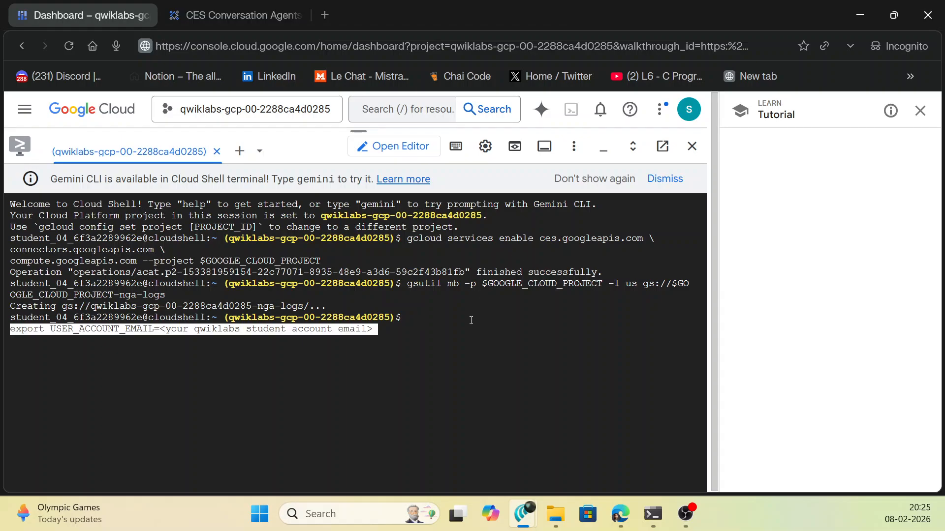
key("Return")
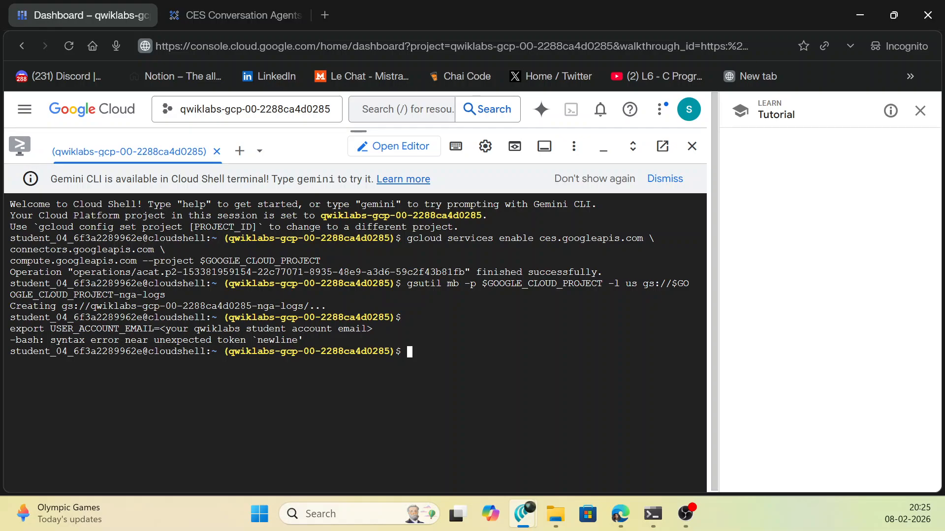
left_click(461, 347)
type("export USER_ACCOUNT_EMAIL=<your qwiklabs student account email>")
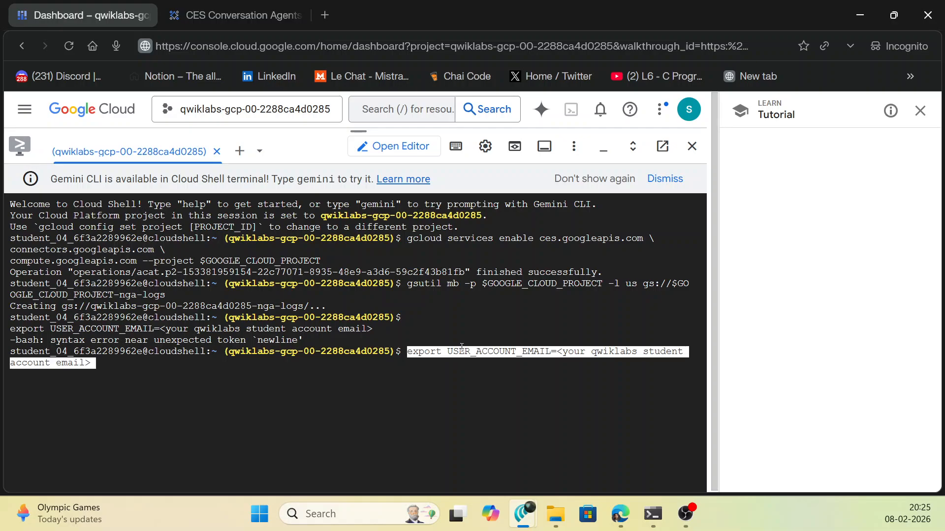
key("Return")
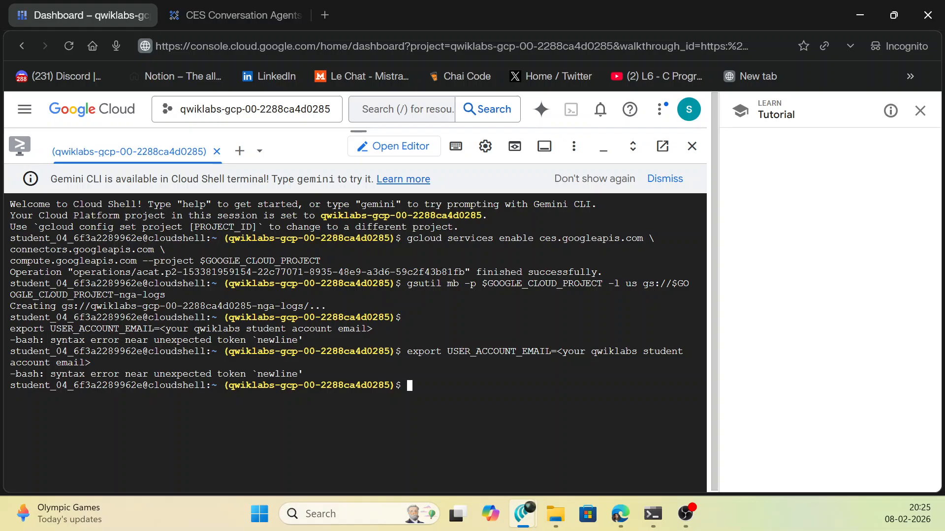
Try to grant roles/ces.client and roles/ces.viewer on $GOOGLE_CLOUD_PROJECT to user:$USER_ACCOUNT_EMAIL with gcloud
left_click(352, 357)
type("gcloud projects add-iam-policy-binding $GOOGLE_CLOUD_PROJECT \\ --member=\"user:$USER_ACCOUNT_EMAIL\" --role=\"roles/ces.client\"  gcloud projects add-iam-policy-binding $GOOGLE_CLOUD_PROJECT \\ --member=\"user:$USER_ACCOUNT_EMAIL\" --role=\"roles/ces.viewer\"")
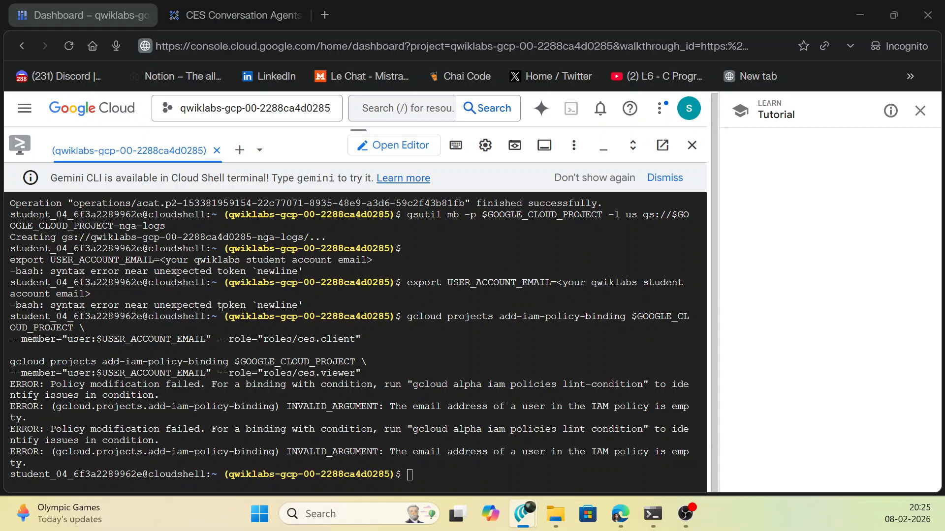
Try to export USER_ACCOUNT_EMAIL in Cloud Shell, replacing only the end of the placeholder text with the student account email
left_click(406, 418)
type("export USER_ACCOUNT_EMAIL=<your qwiklabs student account email>")
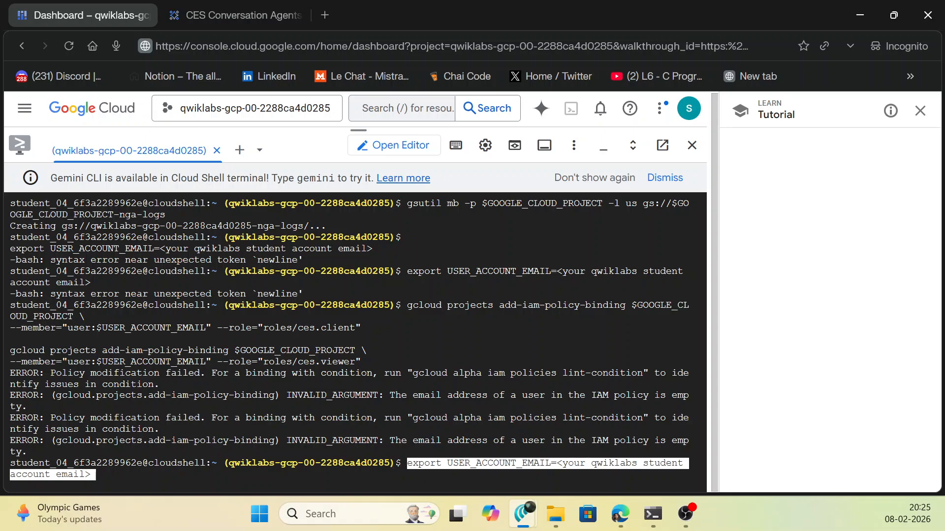
key("alt+Tab")
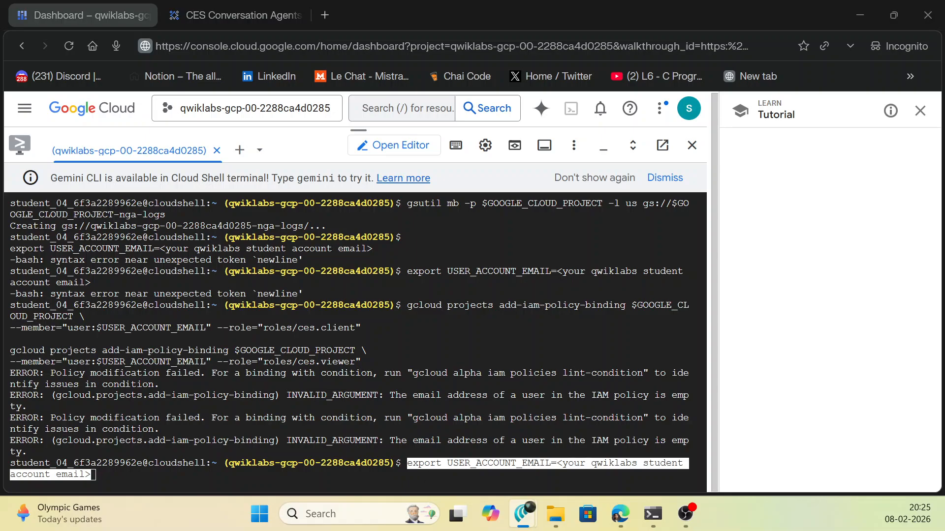
left_click(228, 481)
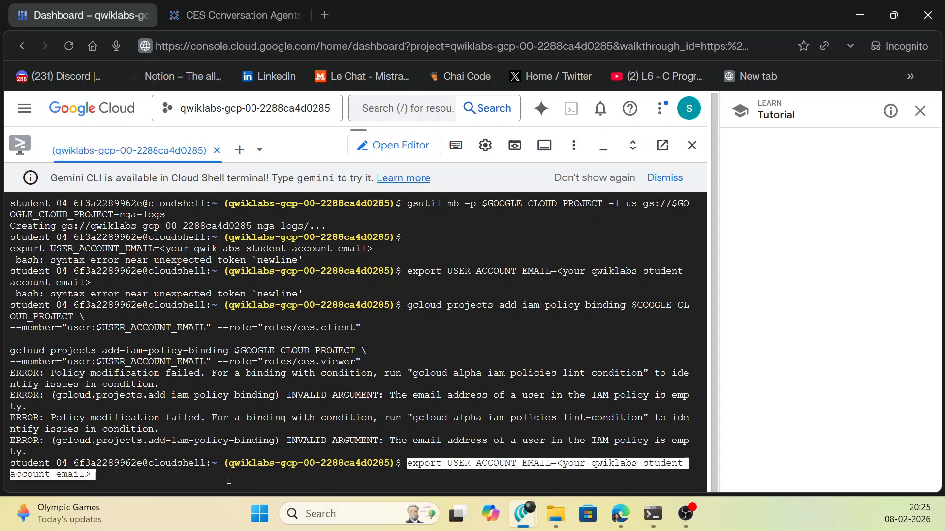
key("Right")
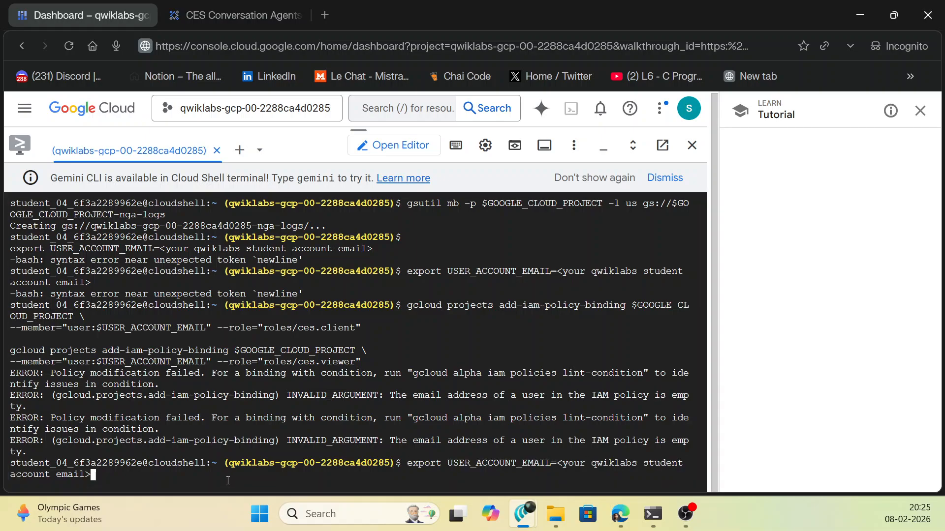
key("BackSpace")
key("BackSpace")
key("BackSpace")
key("BackSpace")
key("BackSpace")
key("BackSpace")
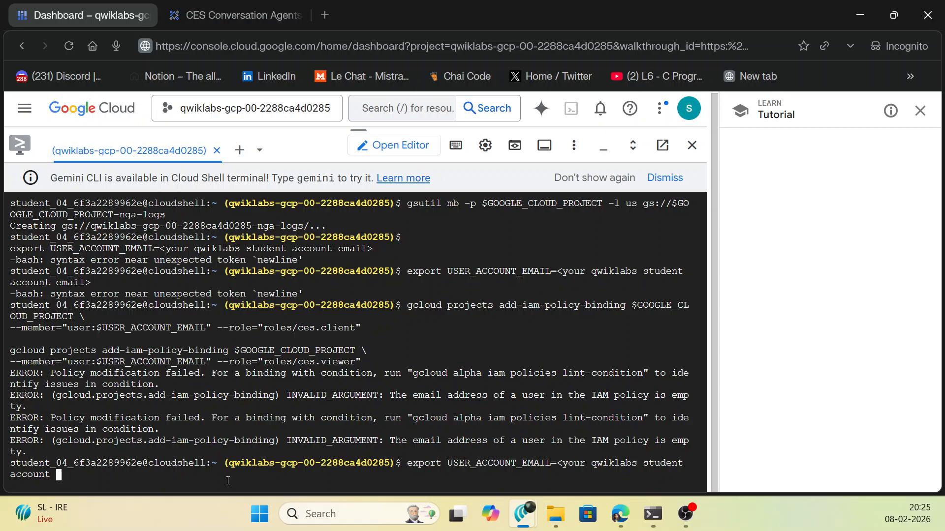
key("ctrl+v")
key("Return")
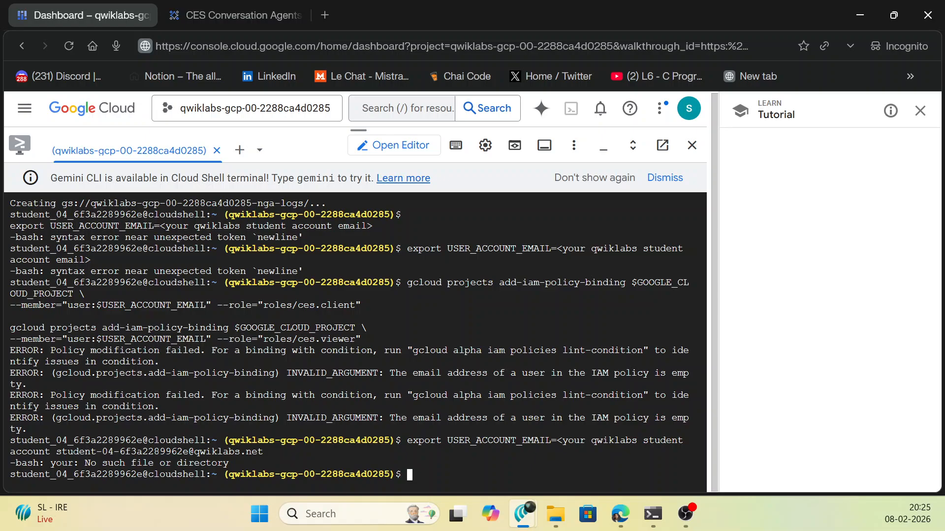
Export USER_ACCOUNT_EMAIL with the entire placeholder, including its angle brackets, replaced by the student account email
key("alt+Tab")
left_click(443, 472)
type("export USER_ACCOUNT_EMAIL=<your qwiklabs student account email>")
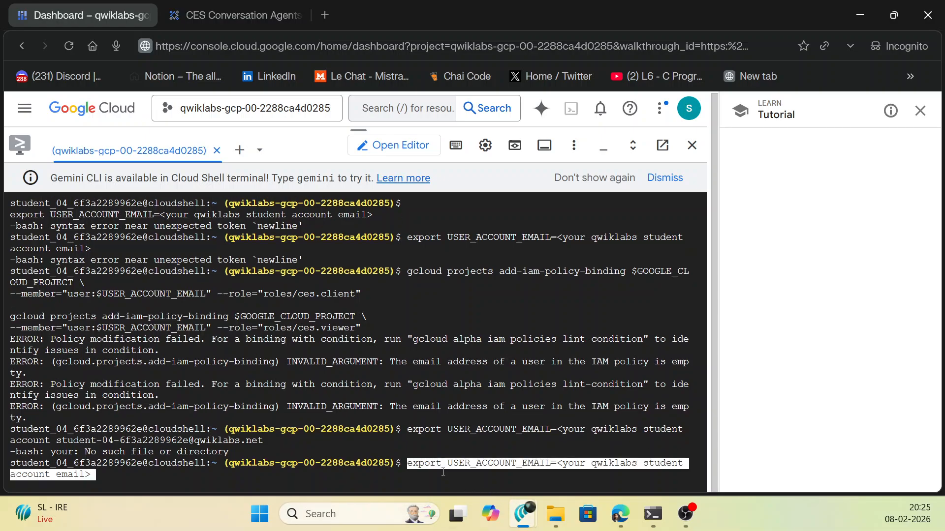
key("alt+Tab")
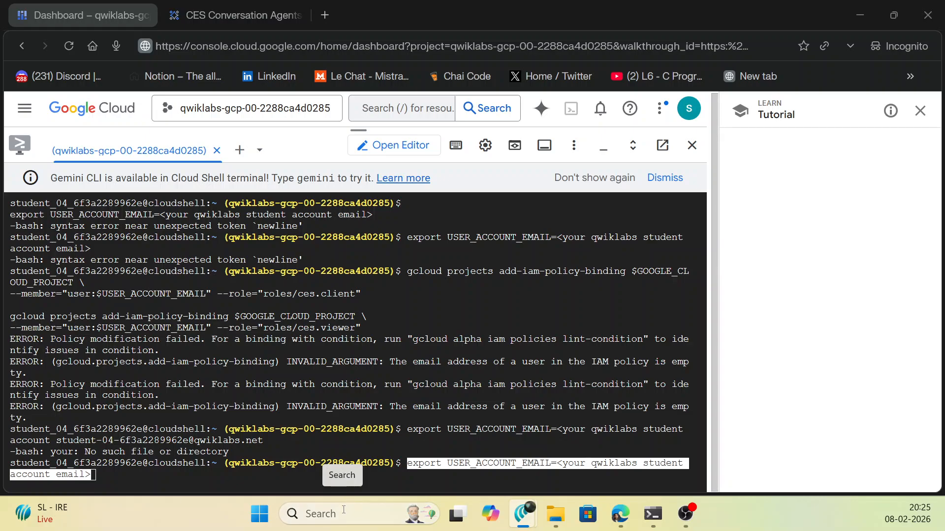
left_click(296, 476)
key("BackSpace")
key("BackSpace")
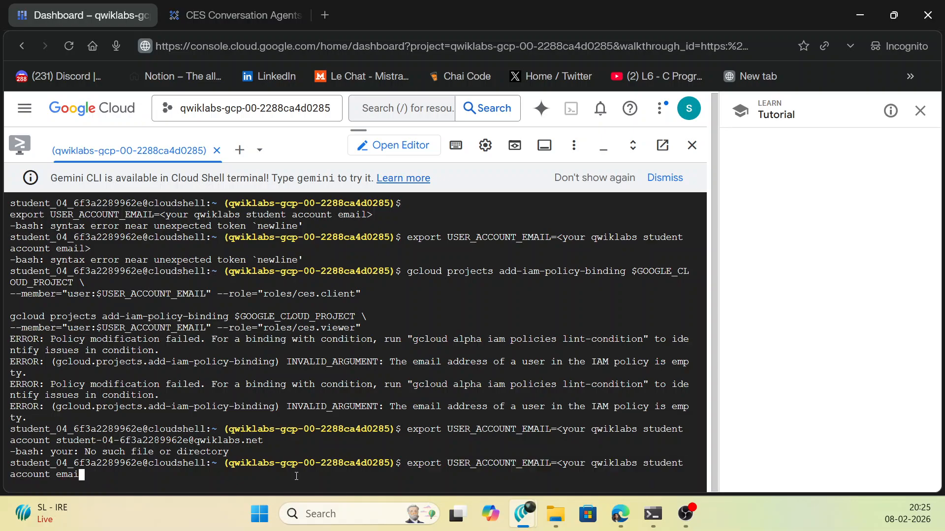
key("BackSpace")
key("BackSpace")
key("BackSpace")
key("BackSpace")
key("BackSpace")
key("BackSpace")
key("BackSpace")
key("BackSpace")
key("BackSpace")
key("BackSpace")
key("BackSpace")
key("BackSpace")
key("BackSpace")
key("BackSpace")
key("BackSpace")
key("BackSpace")
key("BackSpace")
key("BackSpace")
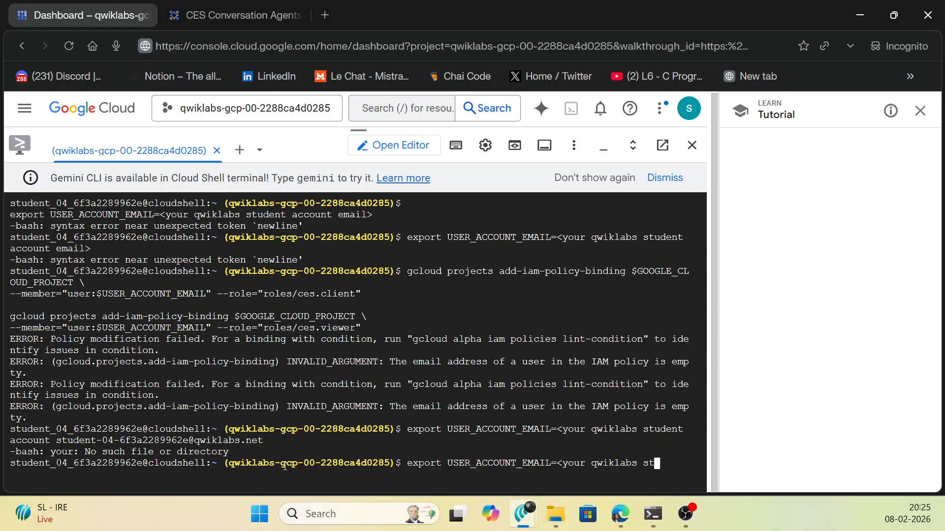
key("BackSpace")
key("BackSpace")
key("BackSpace")
key("BackSpace")
key("BackSpace")
key("BackSpace")
key("BackSpace")
key("BackSpace")
key("BackSpace")
key("BackSpace")
key("BackSpace")
key("BackSpace")
key("BackSpace")
key("BackSpace")
key("BackSpace")
key("BackSpace")
key("BackSpace")
key("BackSpace")
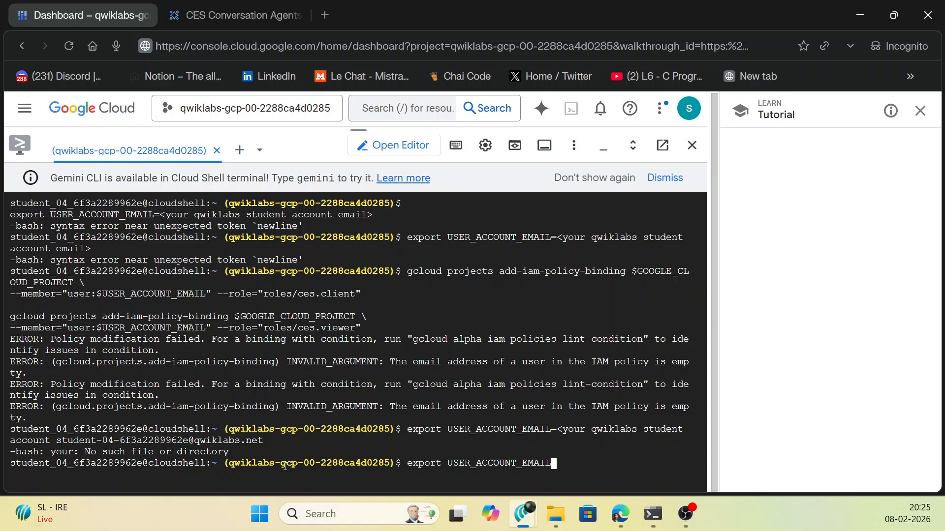
type("=")
key("ctrl+v")
key("Return")
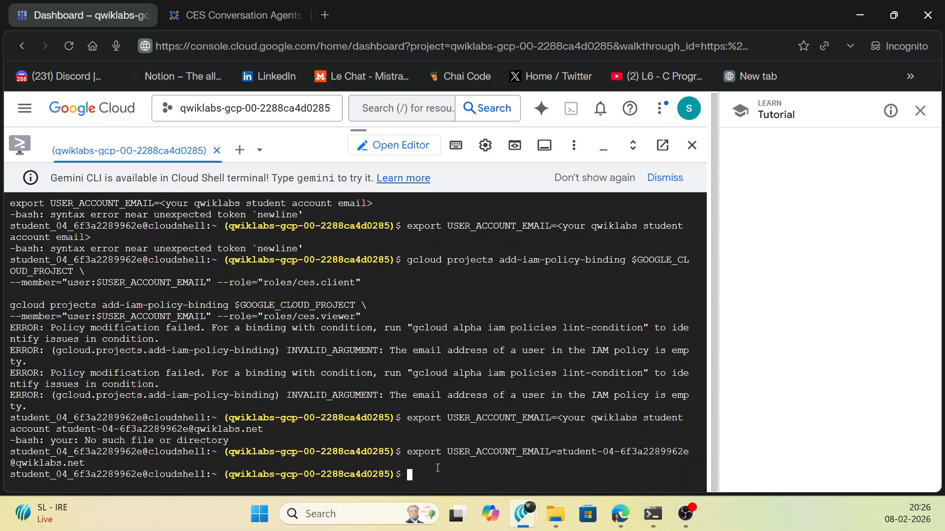
Grant ces.client and ces.viewer to $USER_ACCOUNT_EMAIL, and storage.objectCreator, storage.objectUser, storage.folderAdmin and discoveryengine.user to the CES service account using an exported PROJECT_NUMBER
type("gcloud projects add-iam-policy-binding $GOOGLE_CLOUD_PROJECT \\ --member=\"user:$USER_ACCOUNT_EMAIL\" --role=\"roles/ces.client\"  gcloud projects add-iam-policy-binding $GOOGLE_CLOUD_PROJECT \\ --member=\"user:$USER_ACCOUNT_EMAIL\" --role=\"roles/ces.viewer\"")
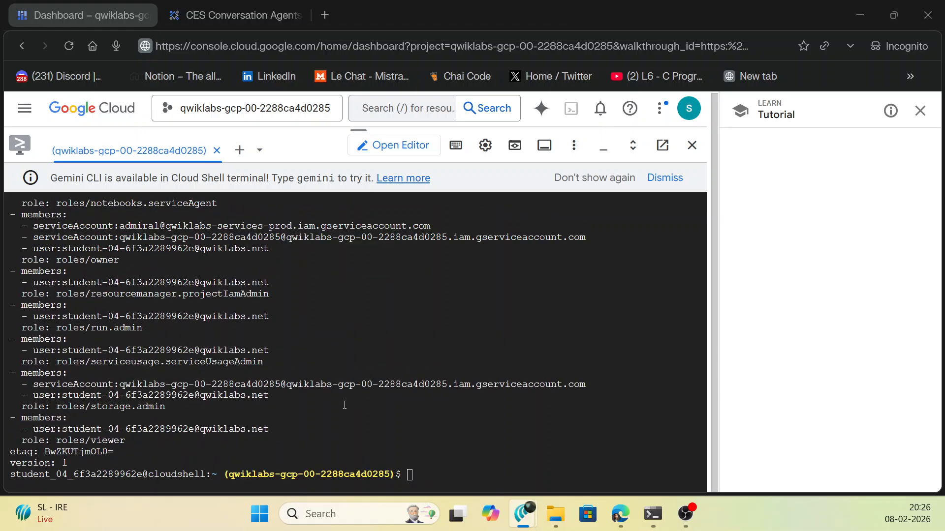
left_click(435, 477)
key("ctrl+v")
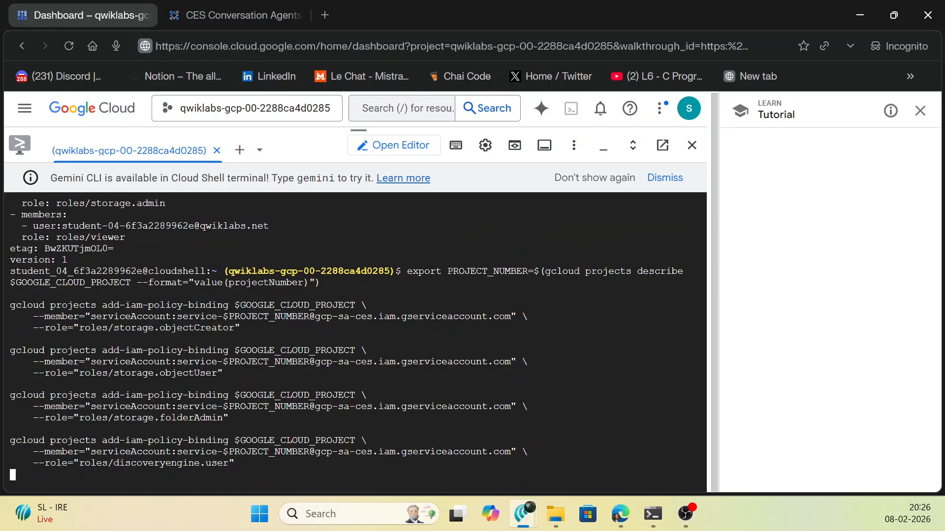
Open the Cymbal-Car Troubleshooting Guide PDF linked from the lab and review both of its pages
key("alt+Tab")
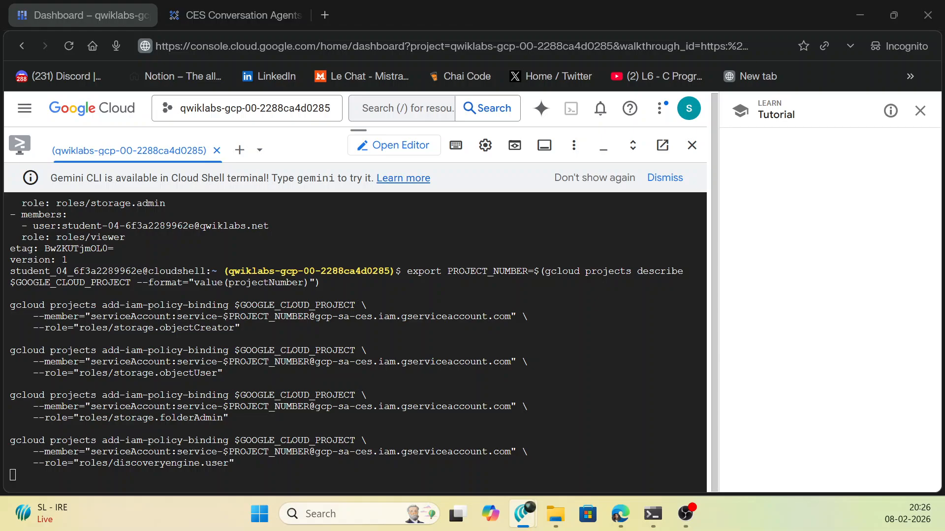
left_click(280, 188)
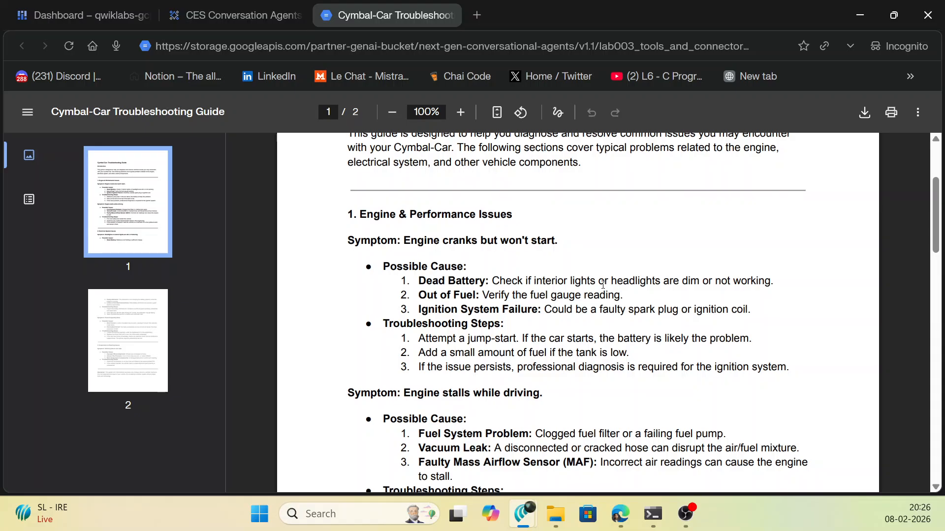
scroll(603, 287, "down", 15)
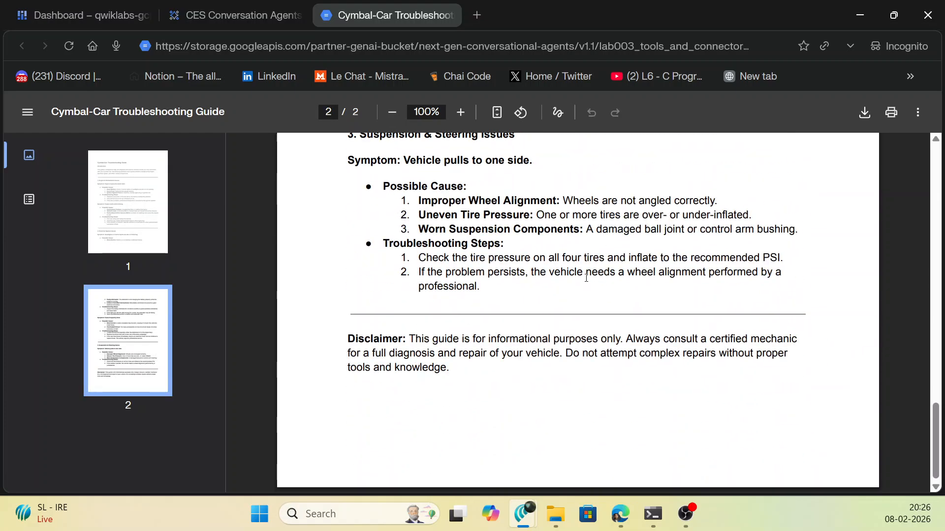
scroll(586, 278, "up", 15)
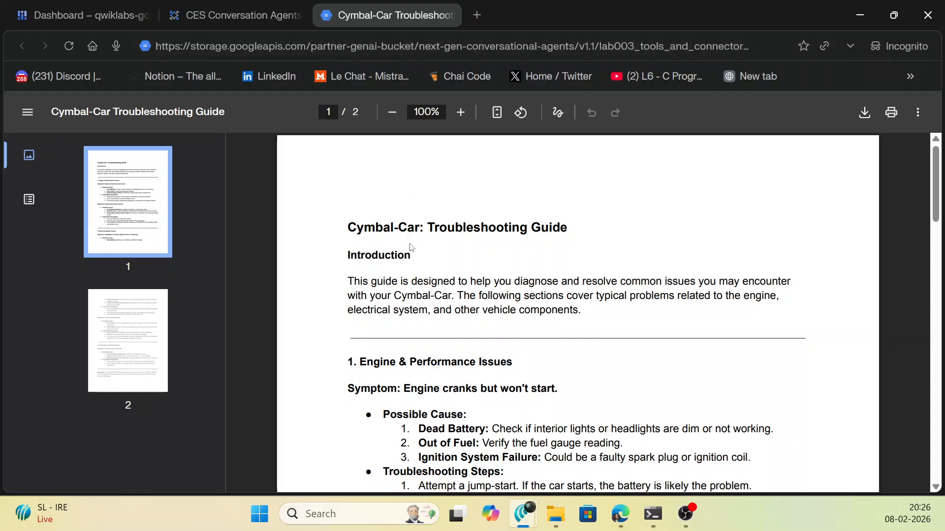
scroll(428, 275, "down", 15)
scroll(448, 303, "down", 3)
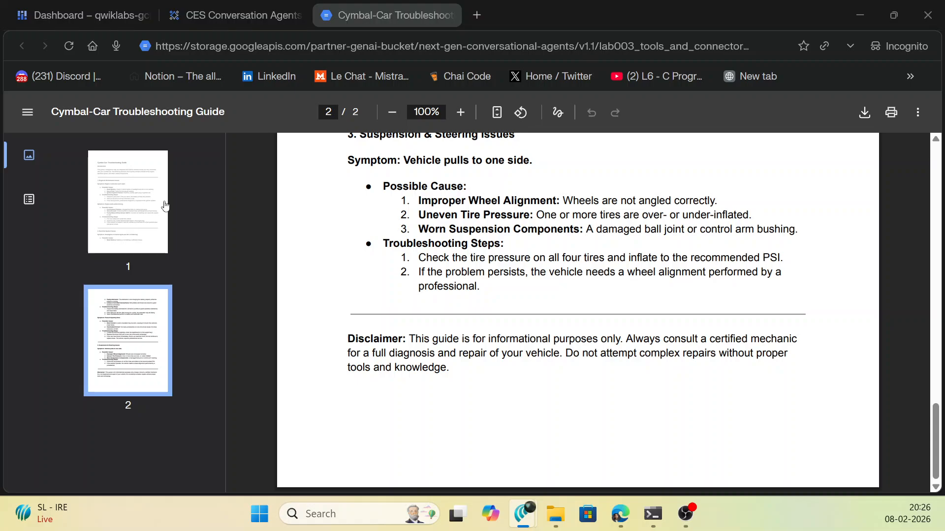
Return to the Google Cloud dashboard, shrink the Cloud Shell pane and try to open Vertex AI by searching for "Vertex ai"
left_click(96, 20)
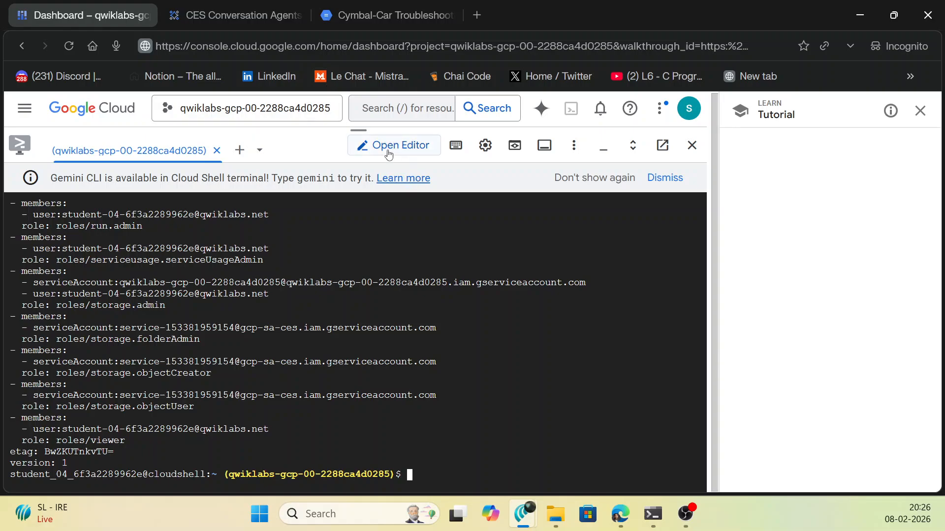
left_click_drag(366, 133, 359, 304)
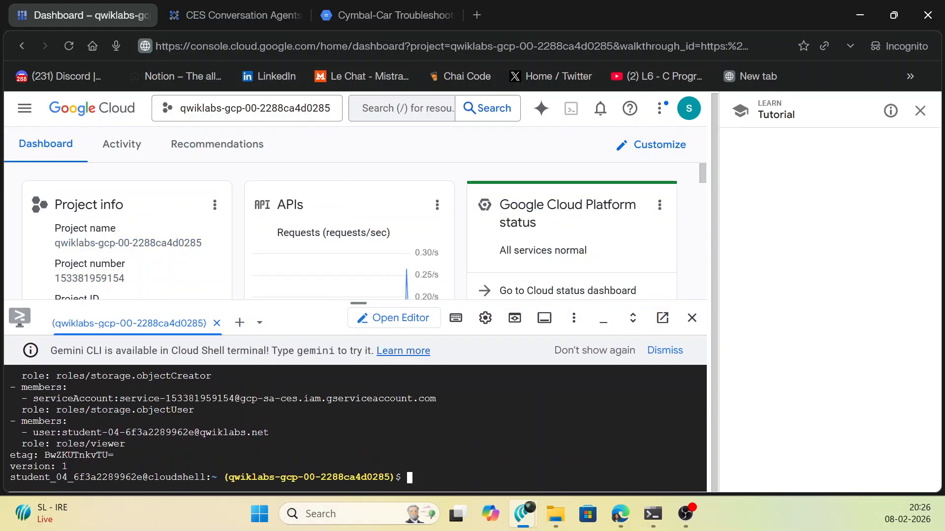
left_click(419, 110)
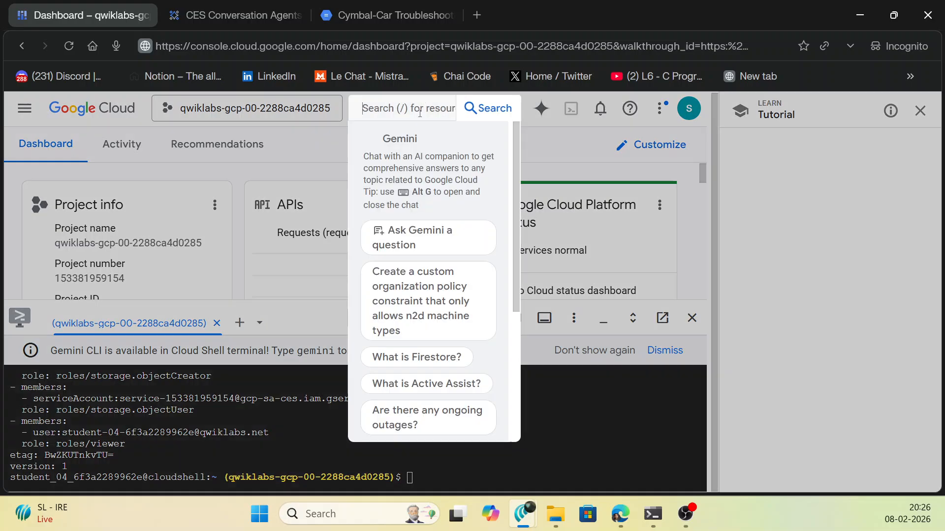
type("Vertex")
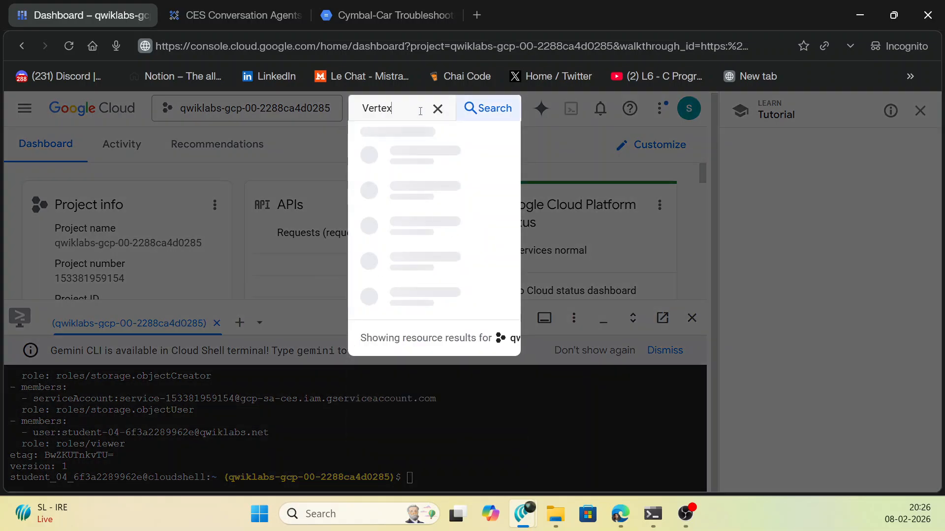
type(" ai")
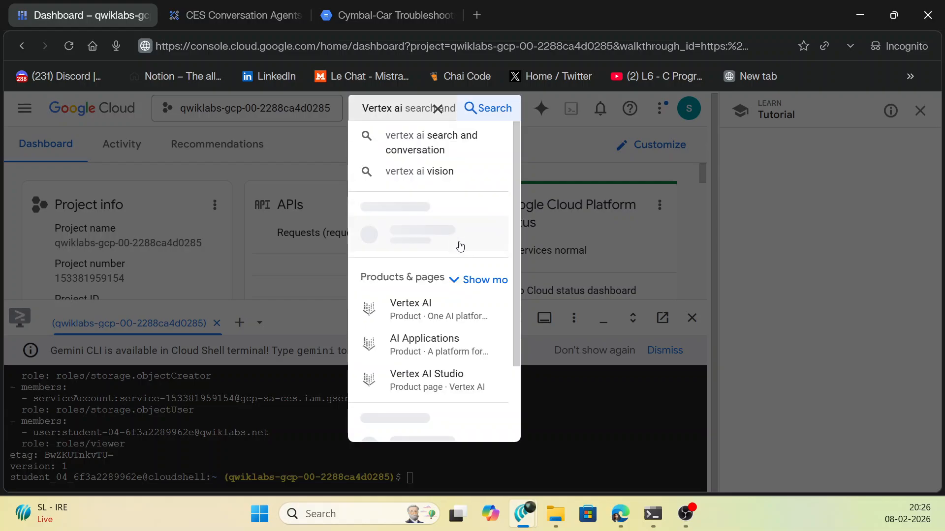
left_click(433, 237)
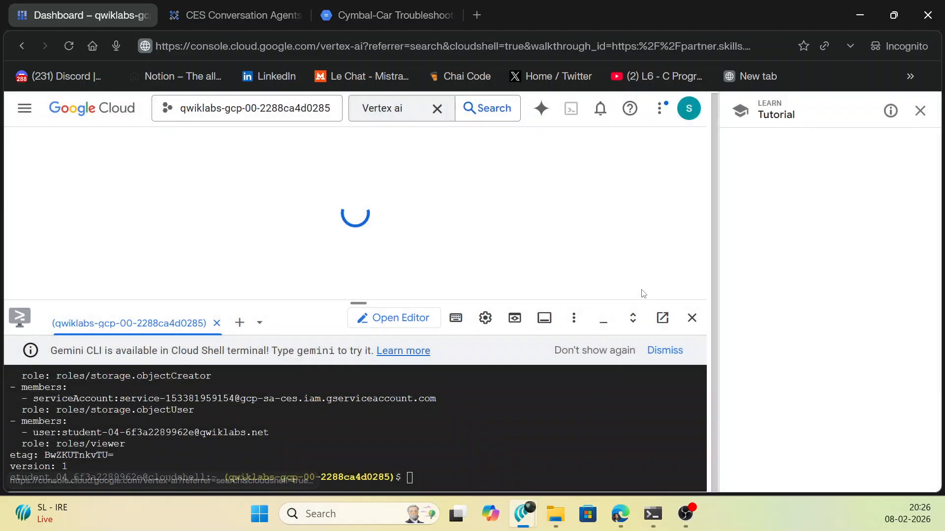
Close Cloud Shell and leave the tutorial
left_click(692, 317)
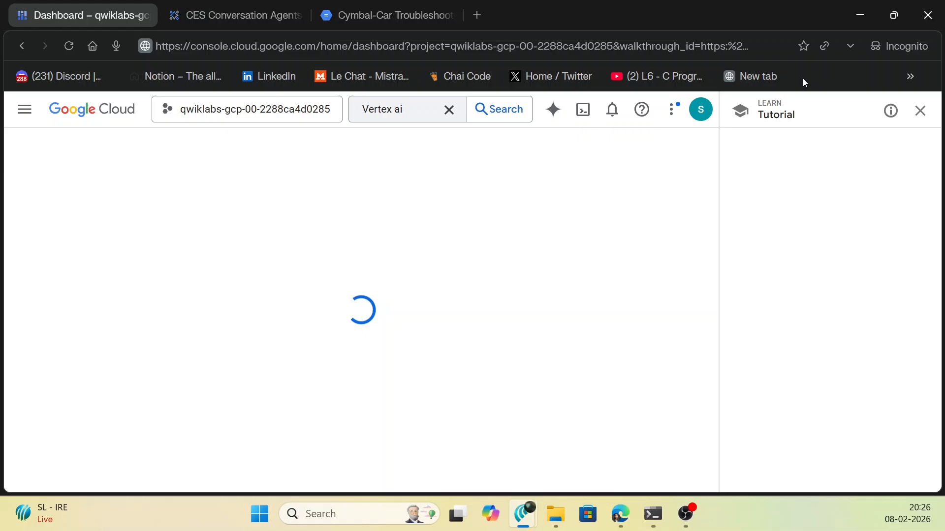
left_click(919, 110)
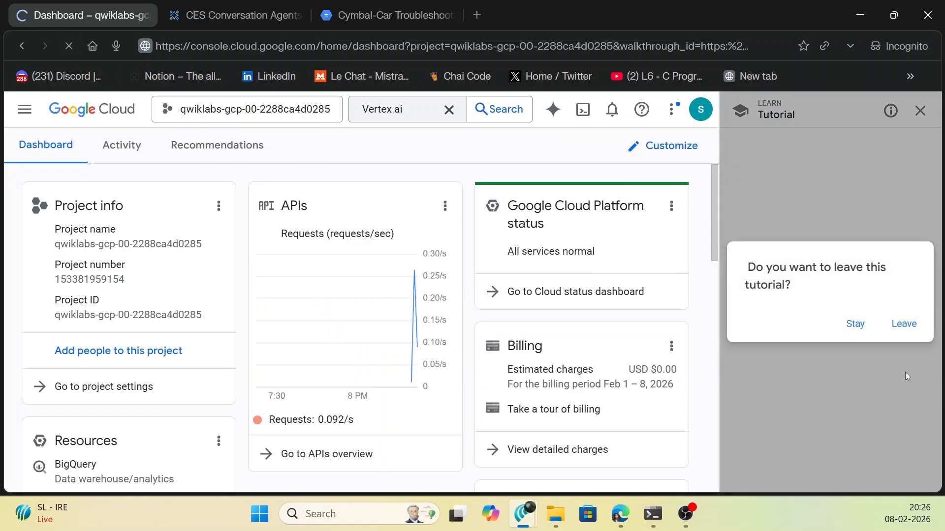
left_click(904, 324)
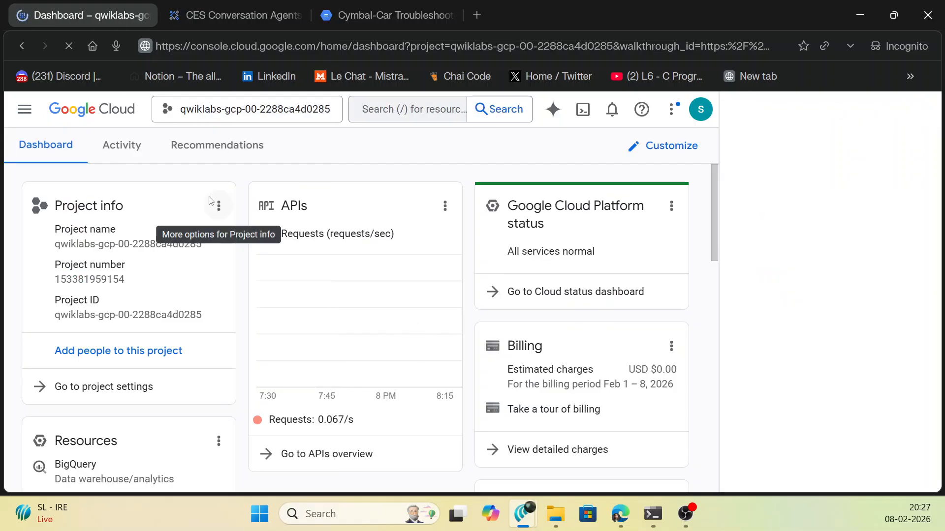
Search the console for "vertex" to open the Vertex AI product page, and close the tutorial there
left_click(413, 107)
type("vert")
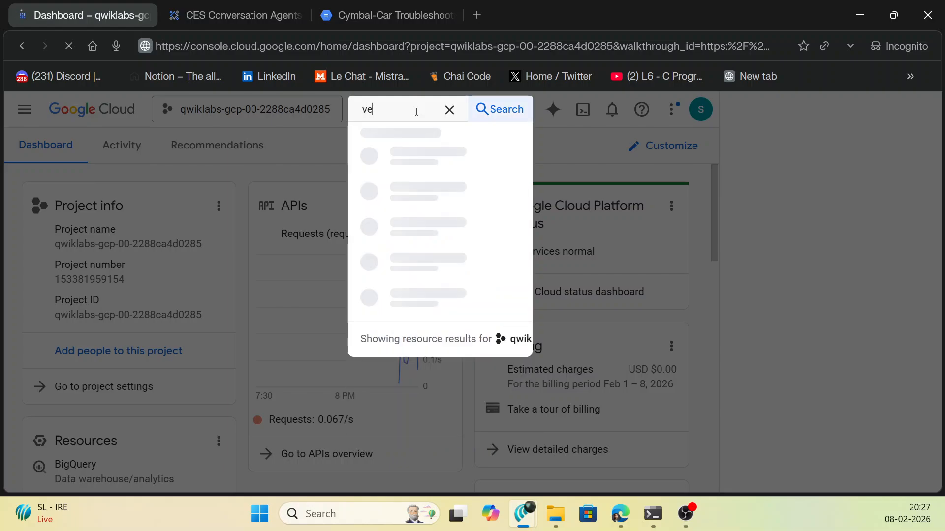
type("ex")
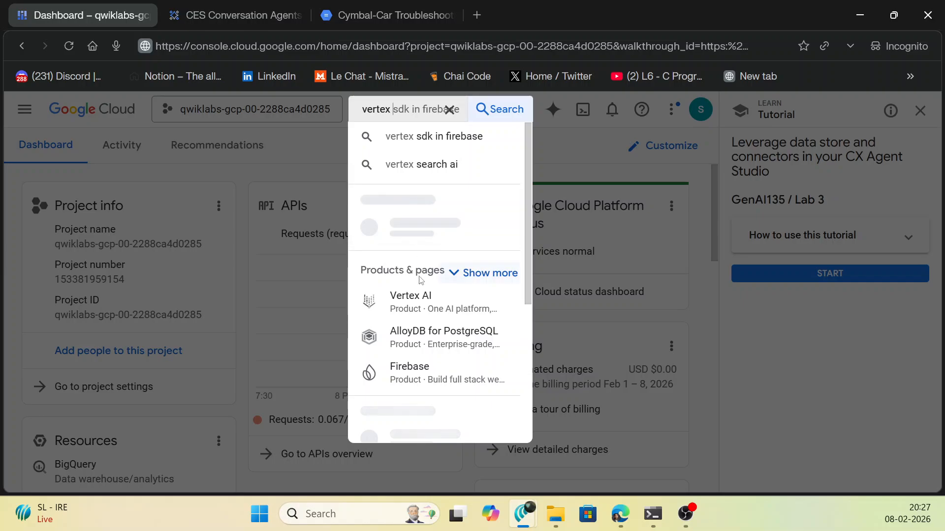
left_click(412, 230)
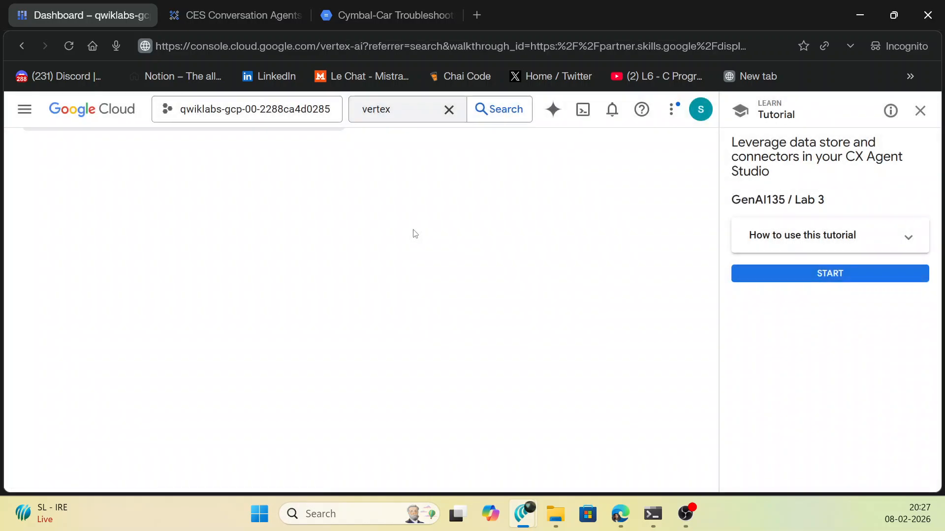
left_click(918, 114)
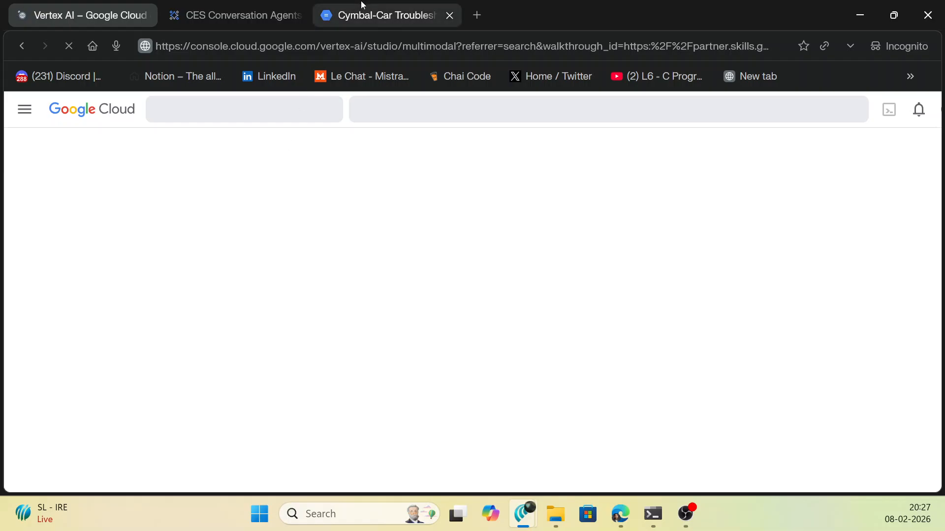
Check the web address of the Cymbal-Car Troubleshooting Guide PDF and return to the Vertex AI Studio page
left_click(354, 15)
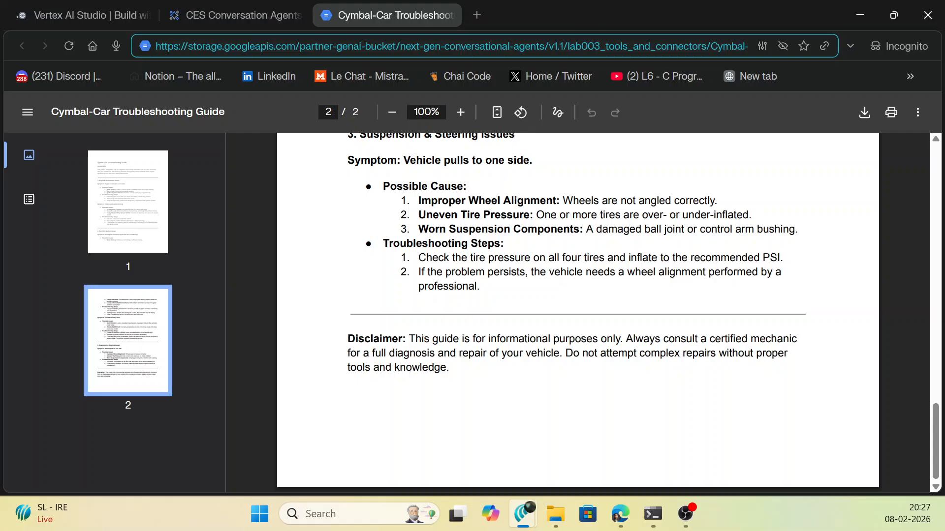
key("alt+Tab")
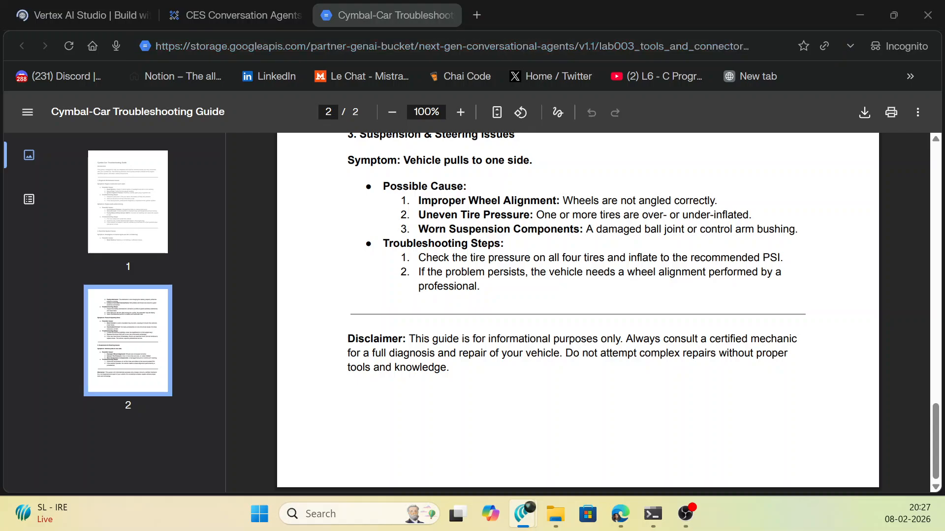
key("ctrl+shift+Tab")
key("ctrl+shift+Tab")
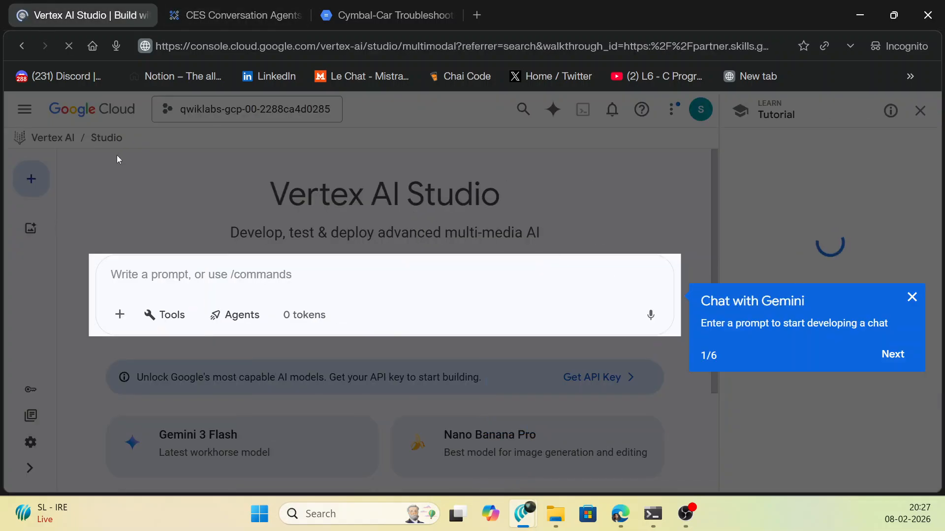
Dismiss the Gemini chat tip and open the Vertex AI Dashboard
left_click(912, 297)
left_click(24, 107)
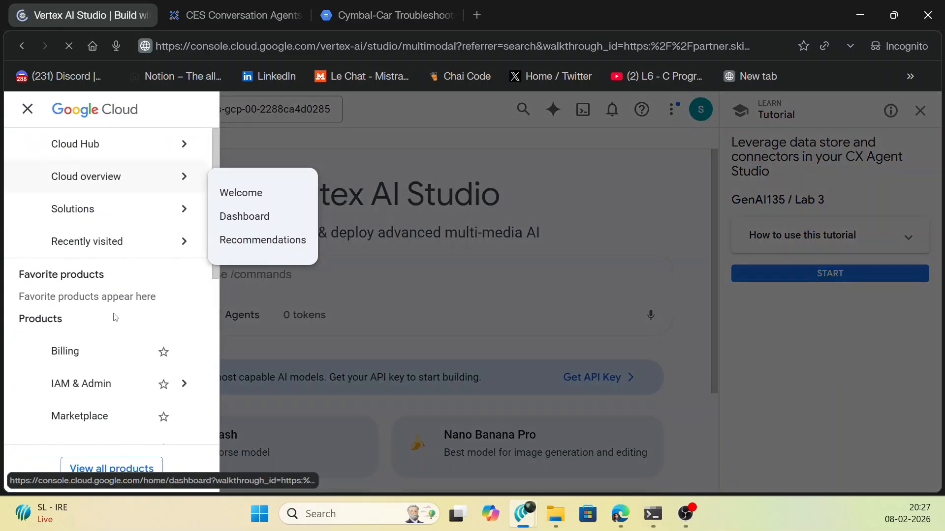
scroll(114, 320, "down", 5)
mouse_move(148, 258)
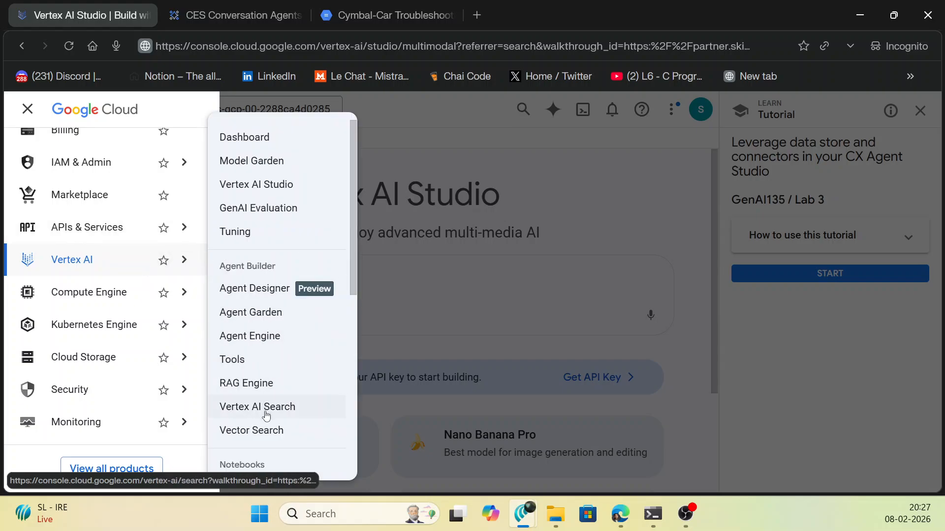
left_click(265, 140)
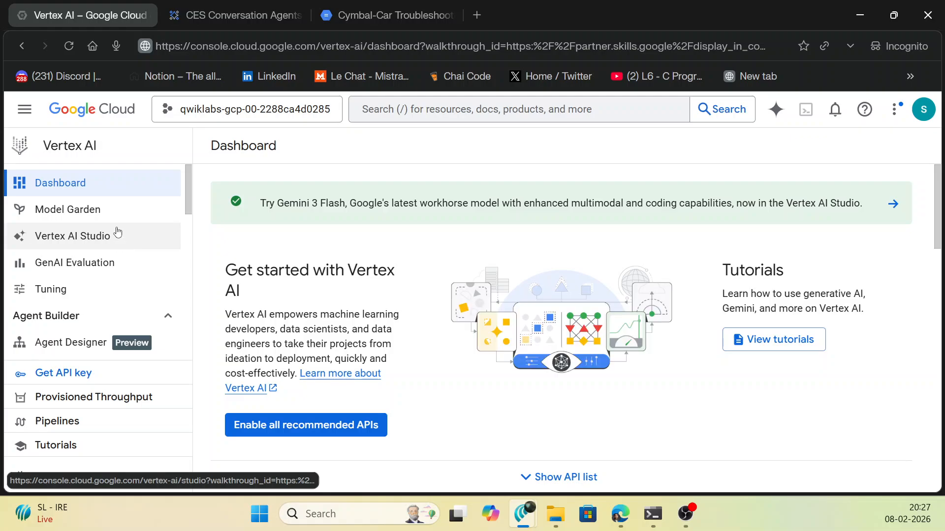
Search the console for "ai applications", open the AI Applications product and dismiss the Gemini Cloud Assist tip
scroll(119, 236, "down", 3)
scroll(122, 283, "down", 3)
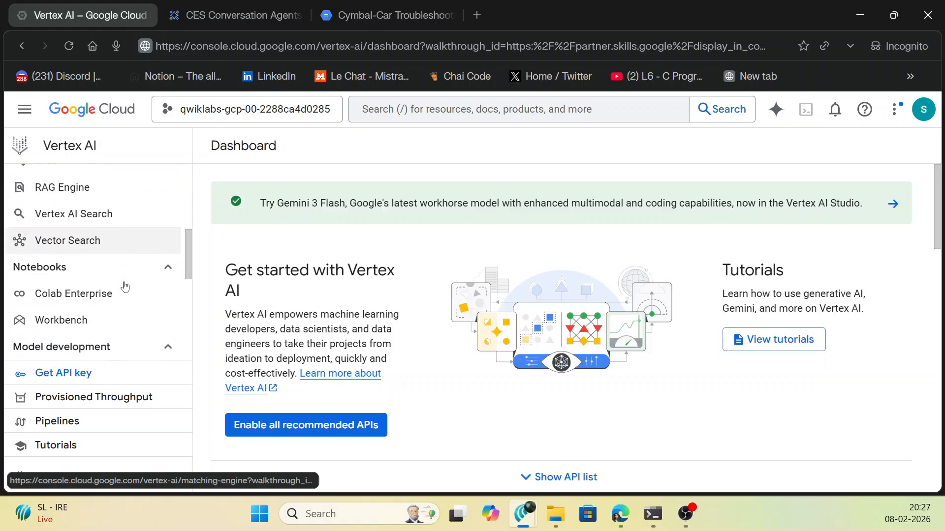
scroll(123, 285, "down", 4)
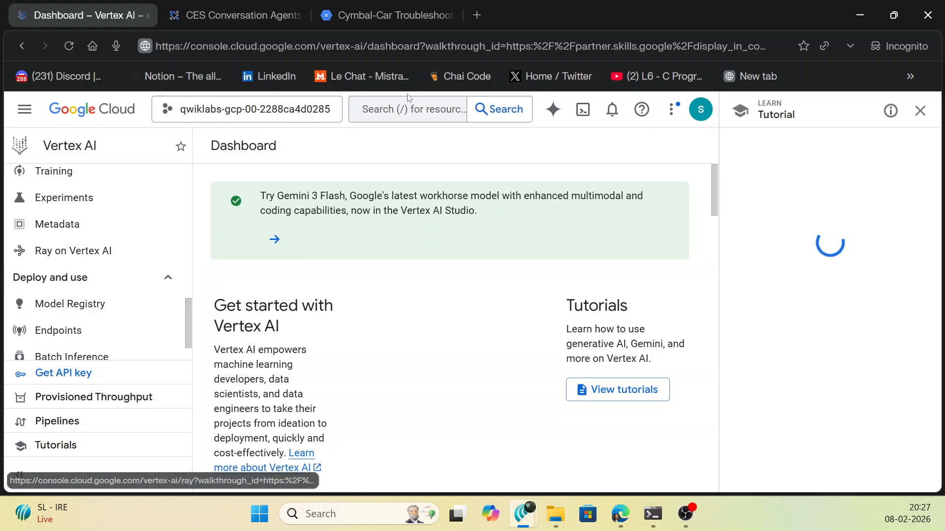
left_click(404, 114)
type("ai ")
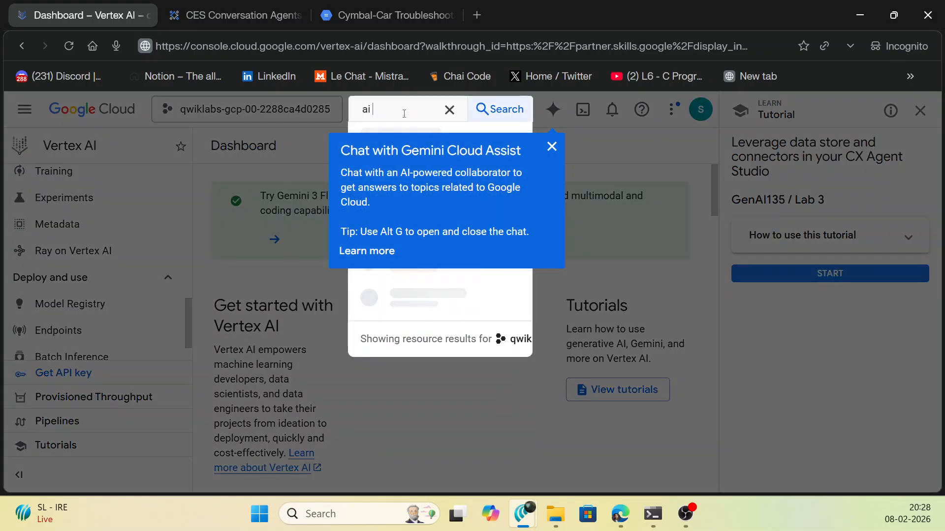
type("applications")
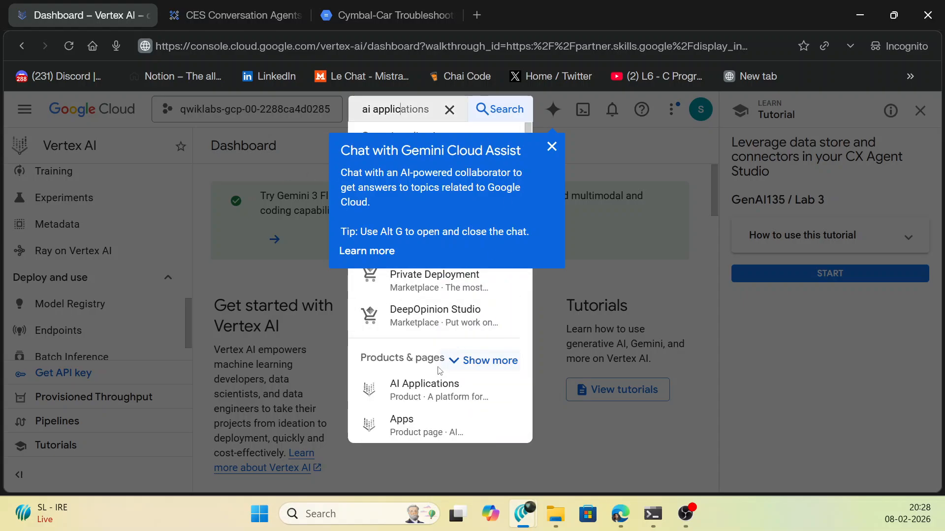
left_click(424, 386)
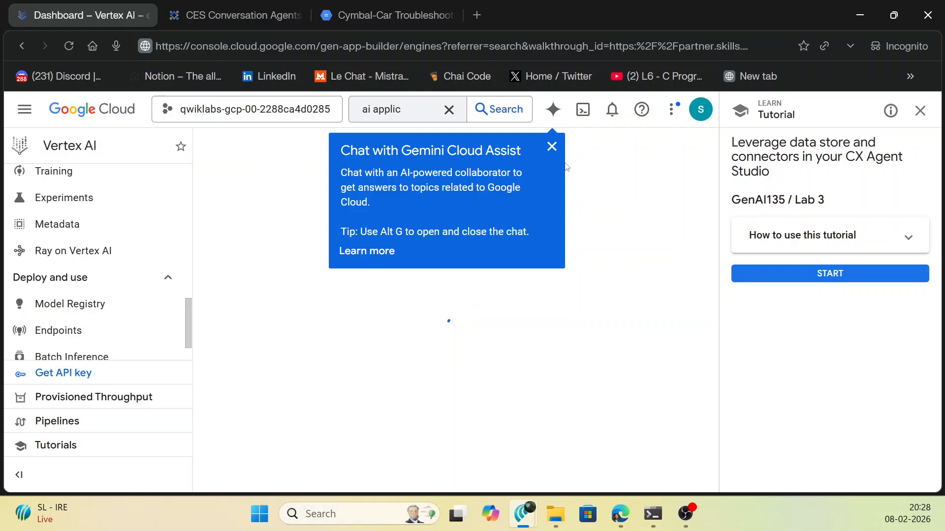
left_click(553, 148)
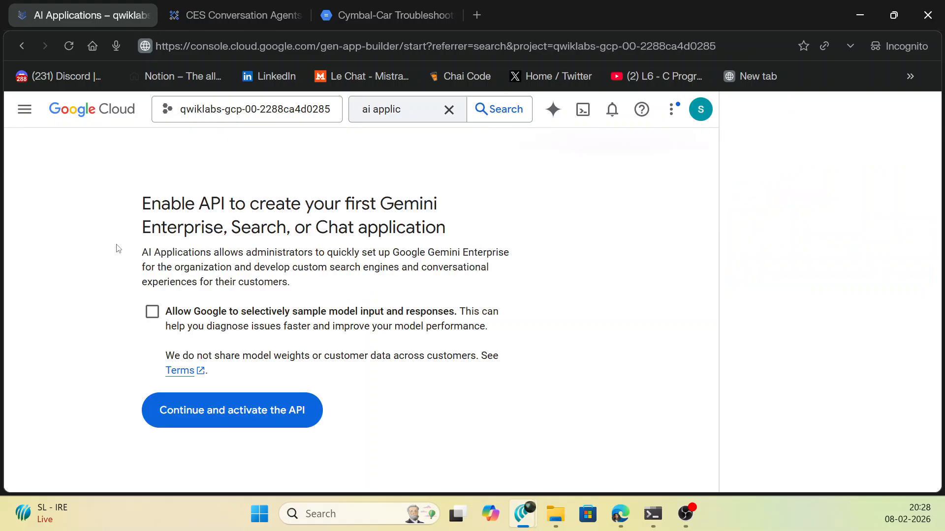
Activate the AI Applications API without allowing Google to sample model input and responses
left_click(233, 413)
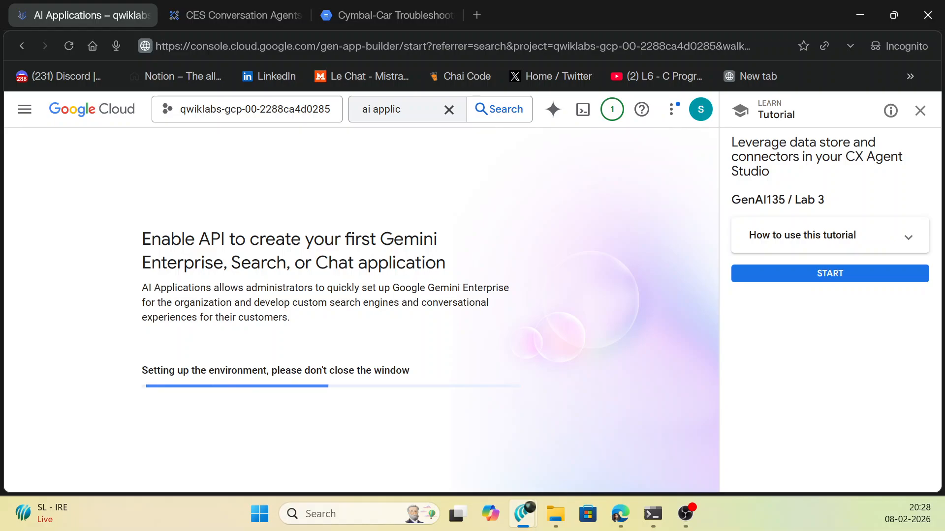
key("alt+Tab")
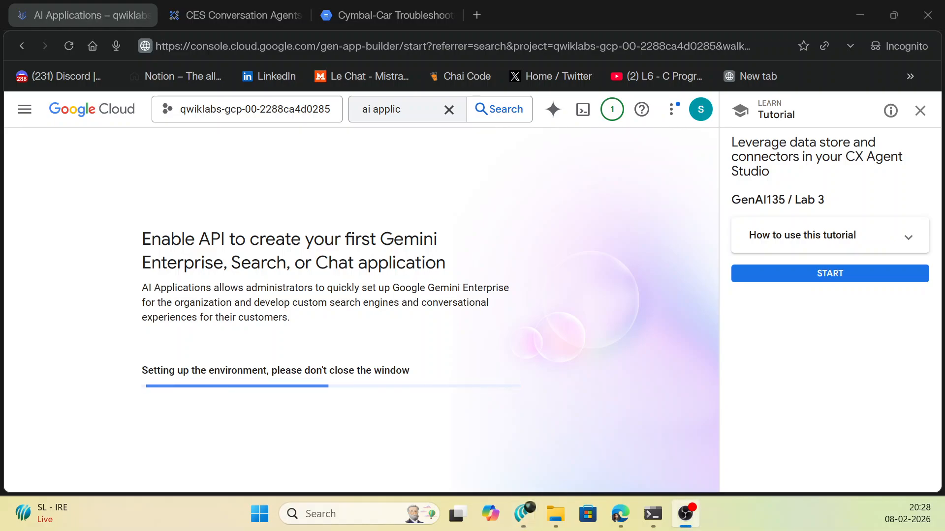
key("alt+Tab")
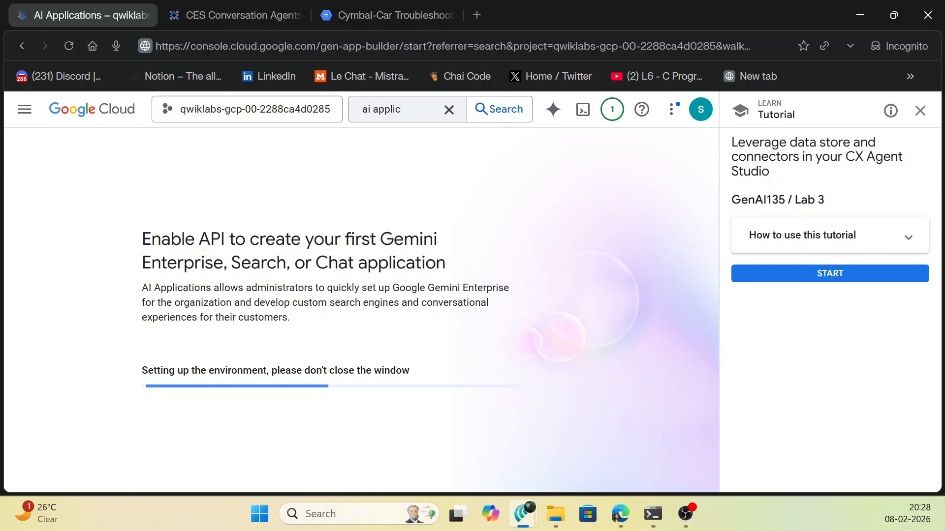
key("alt+Tab")
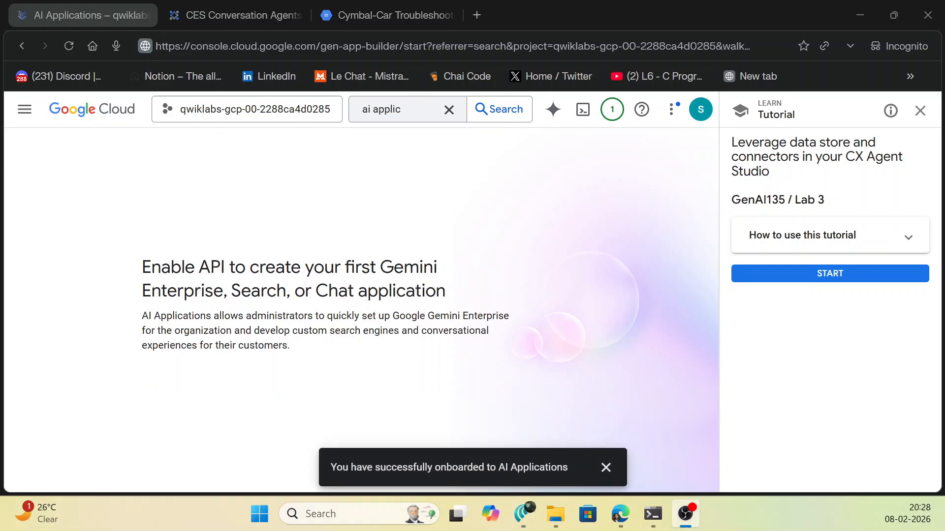
Start a new data store in AI Applications with Cloud Storage as its source
left_click(110, 213)
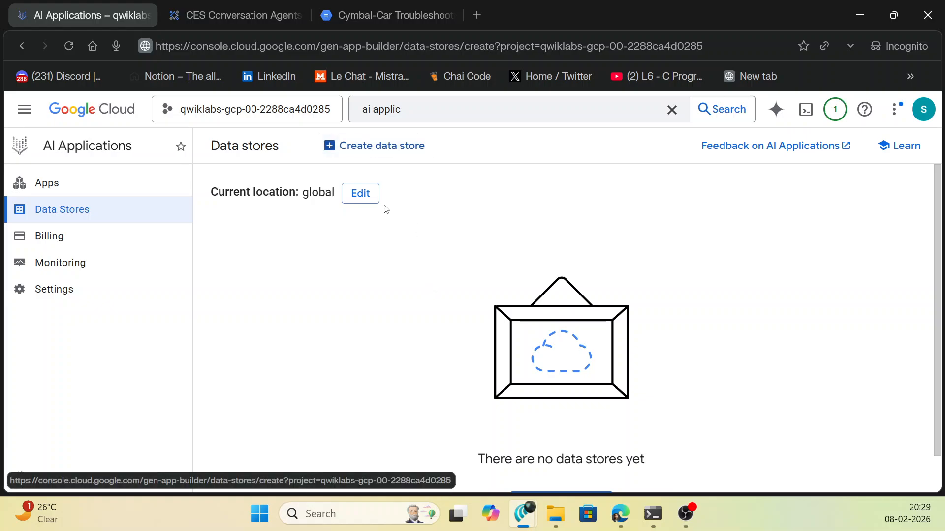
scroll(470, 338, "down", 5)
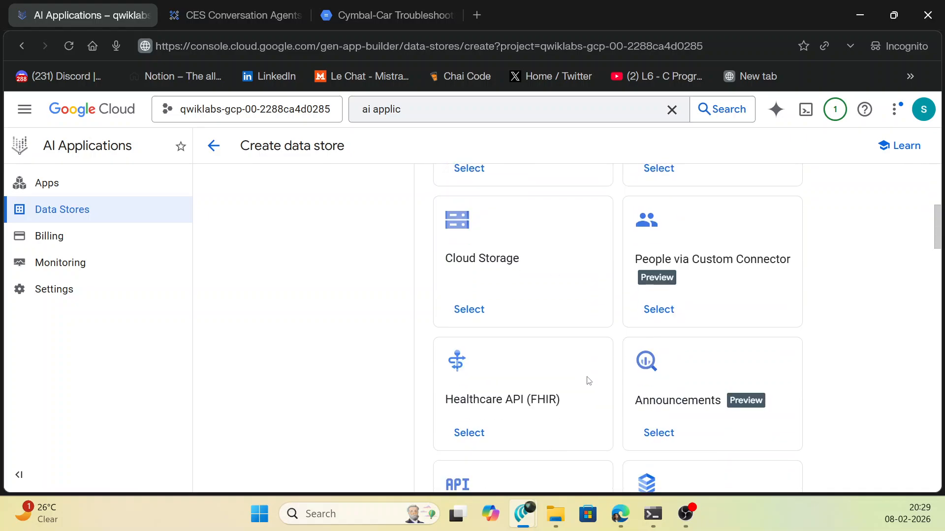
left_click(468, 309)
Review the structured and unstructured import types and the synchronization frequency options for the Cloud Storage import
scroll(534, 287, "down", 2)
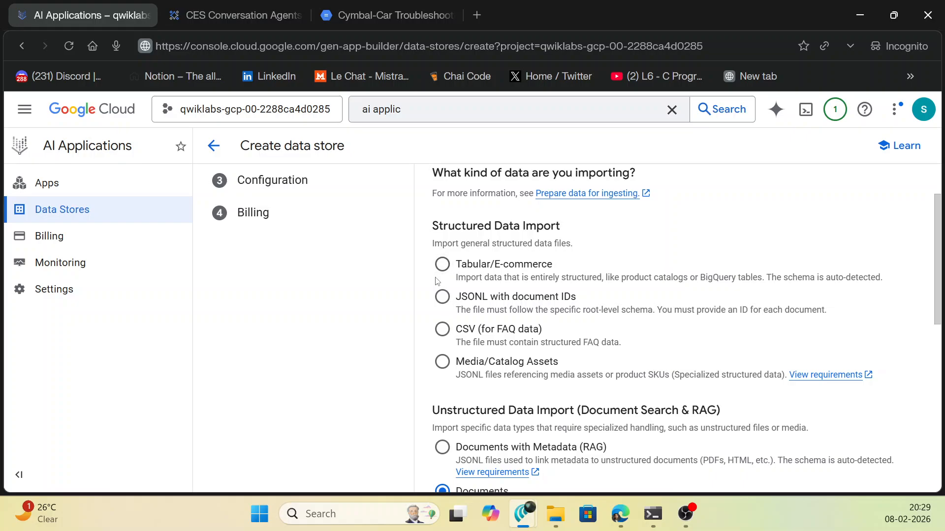
scroll(458, 284, "up", 2)
scroll(459, 284, "down", 7)
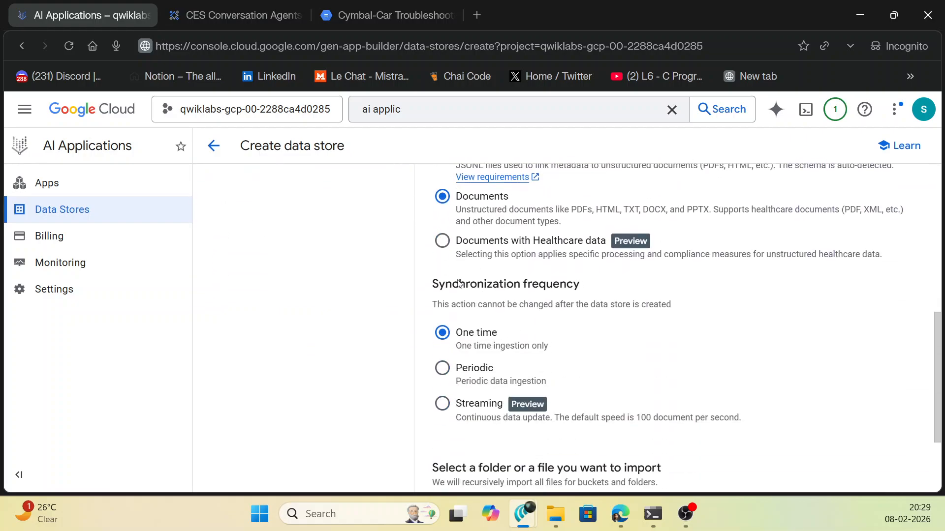
scroll(459, 280, "up", 3)
scroll(458, 280, "up", 2)
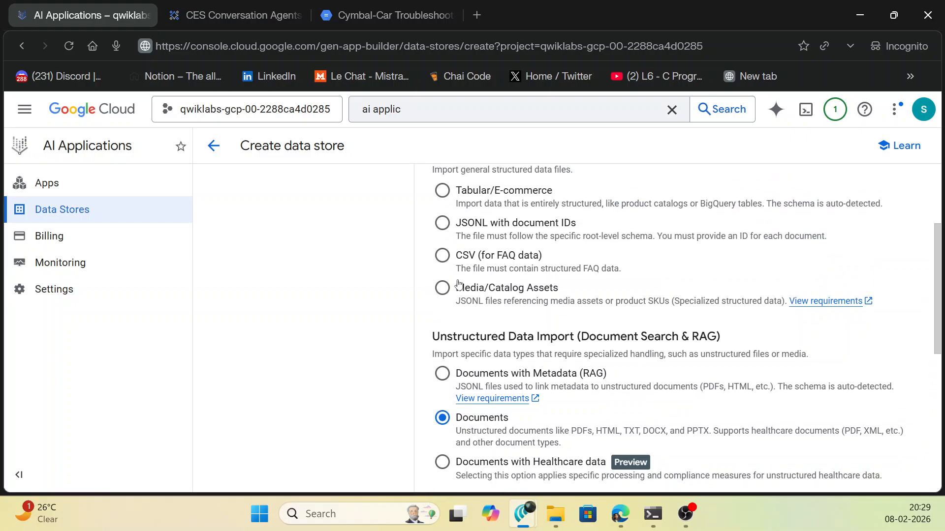
scroll(458, 299, "up", 2)
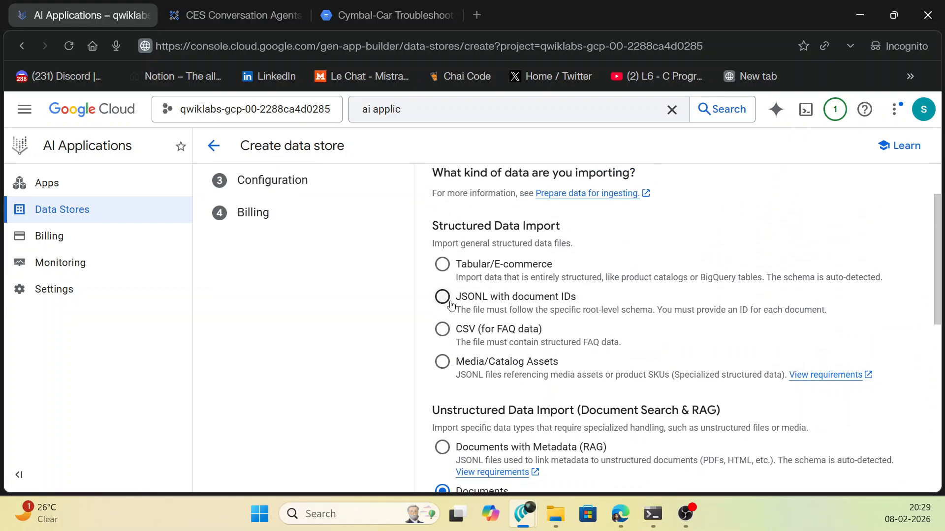
scroll(446, 274, "down", 9)
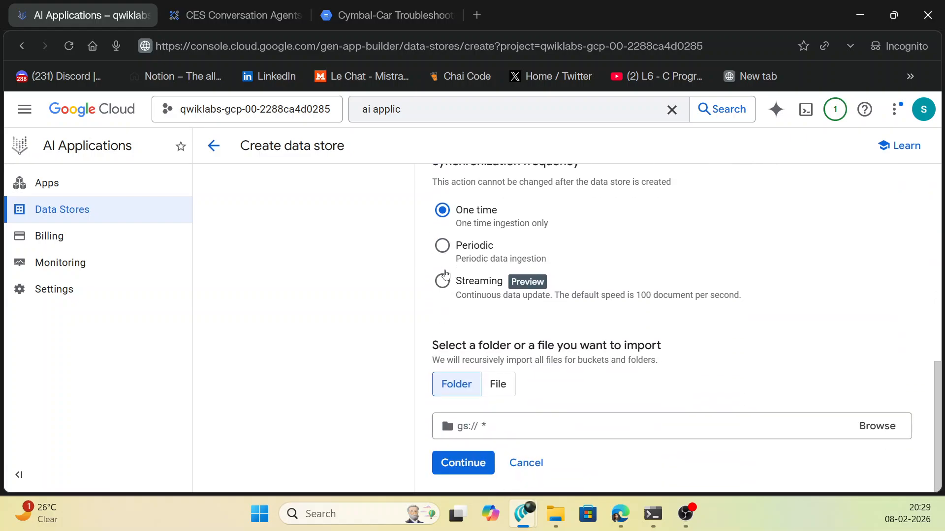
Set the import to the single file cymbal-car-troubleshooting-guide.pdf in qwiklabs-gcp-00-2288ca4d0285-bucket and continue to the configuration
left_click(494, 421)
type("qwiklabs-gcp-00-2288ca4d0285")
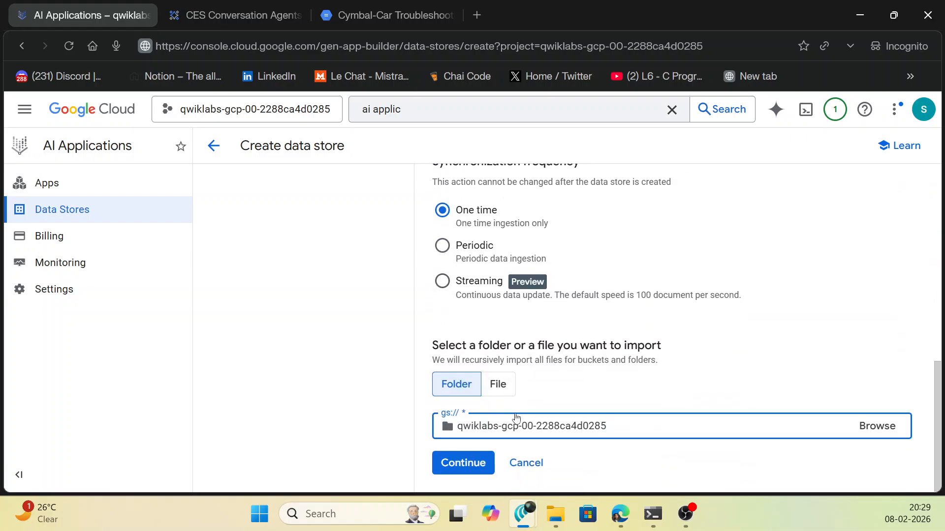
left_click(508, 384)
left_click(491, 424)
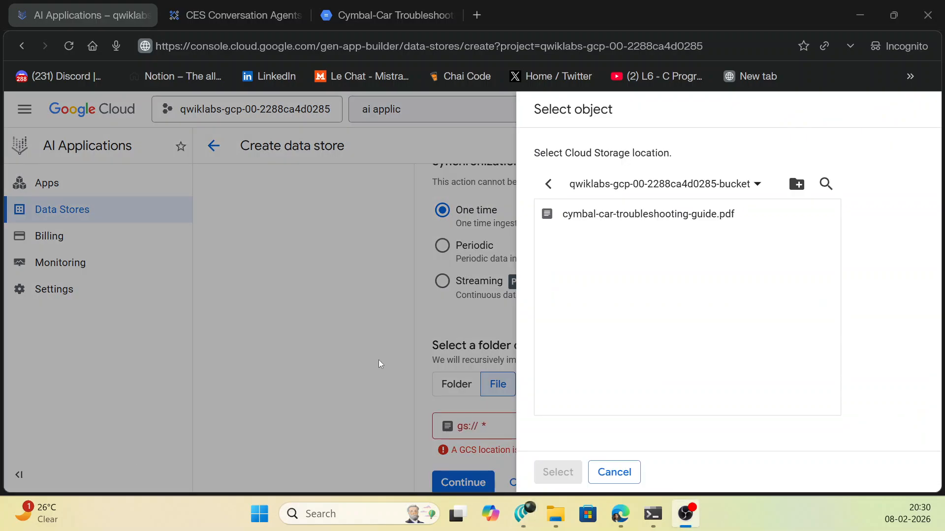
left_click(615, 205)
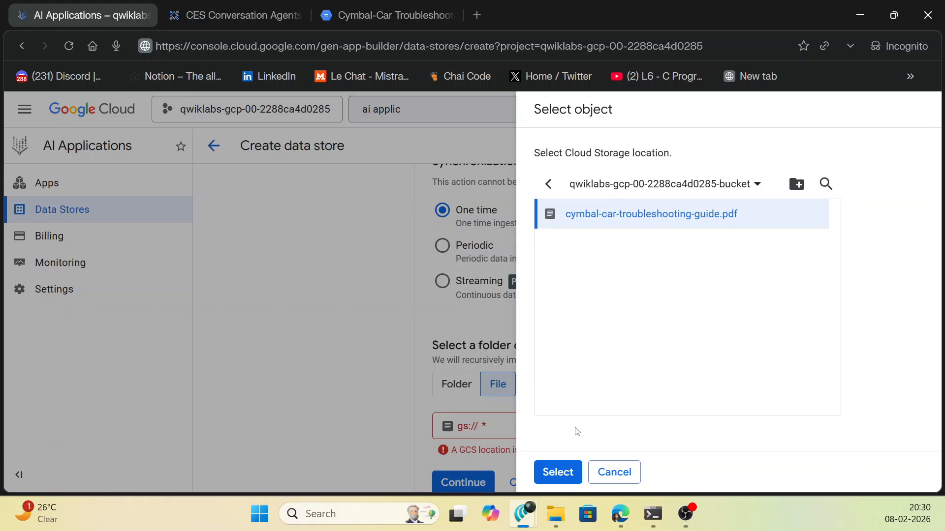
left_click(563, 468)
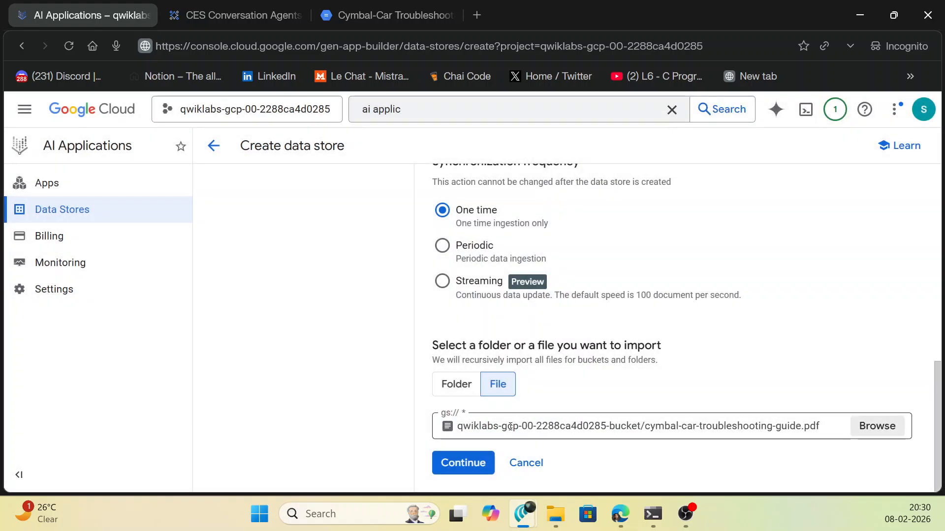
left_click(460, 462)
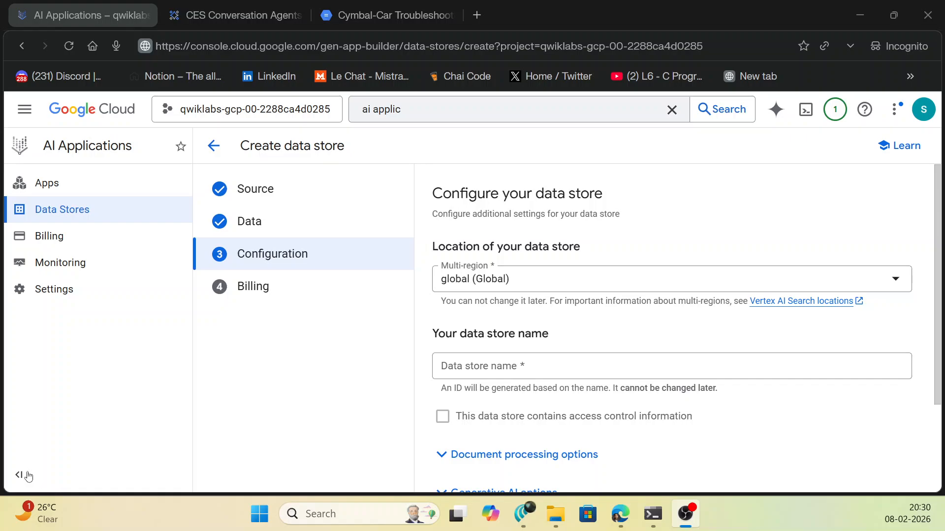
Name the data store "Car troubleshooting guide" and create it with General pricing
left_click(509, 365)
type("Car troubleshooting guide")
scroll(493, 373, "down", 1)
scroll(531, 286, "down", 1)
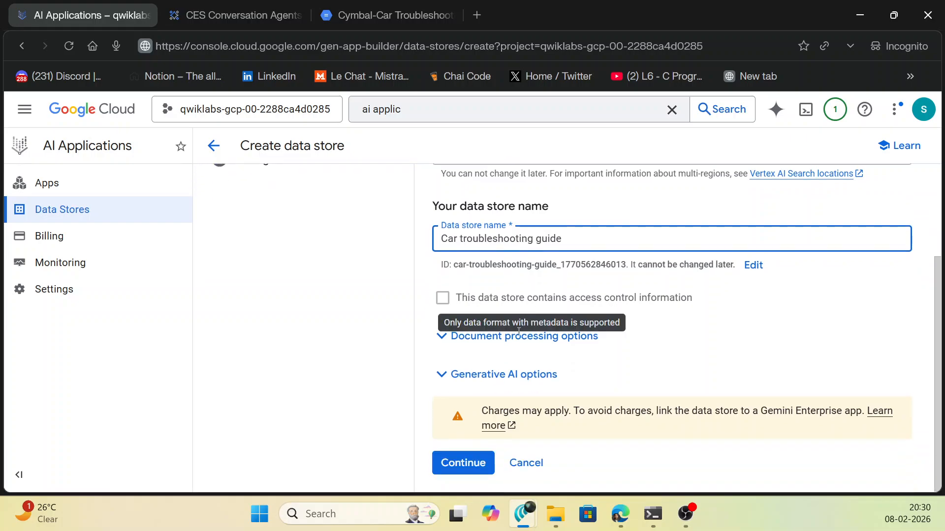
left_click(463, 463)
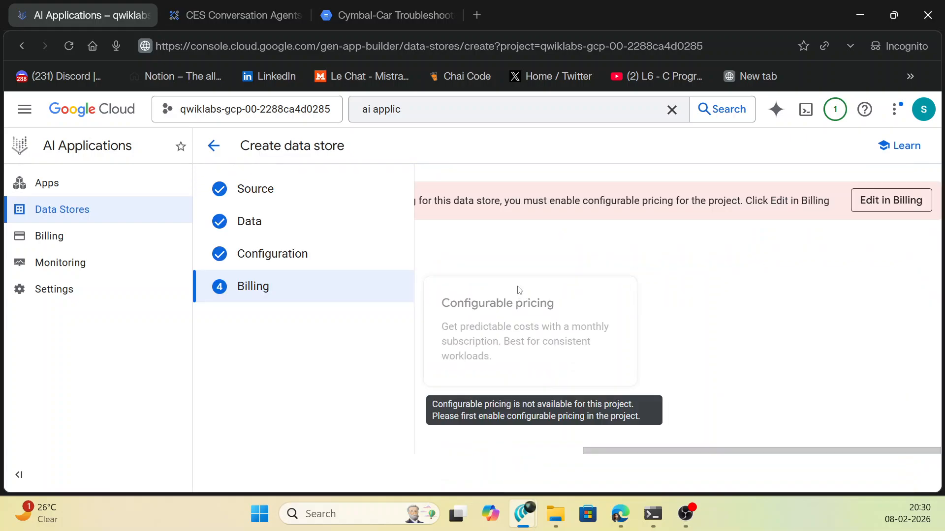
left_click_drag(598, 452, 430, 452)
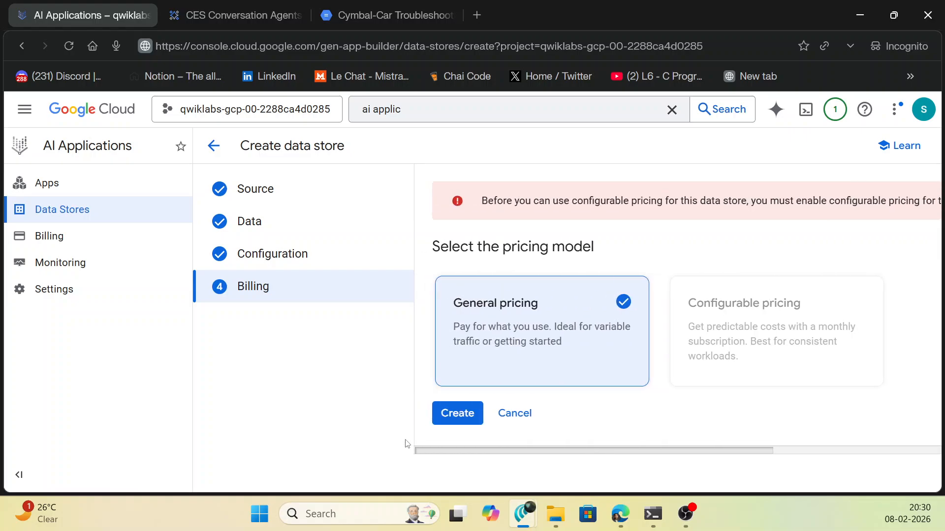
left_click(455, 414)
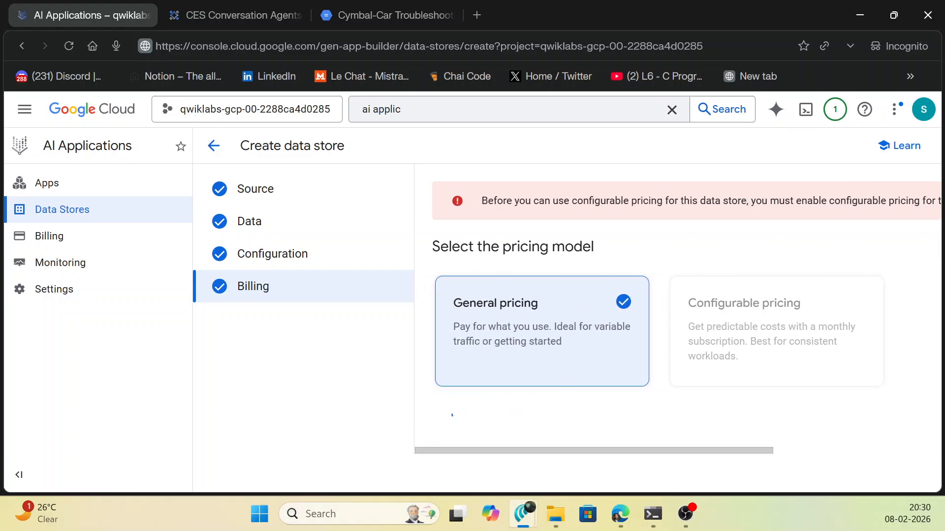
Return to cymbal-car-service-agent and start a new Data store tool for the top Cymbal Cars Service Assistant agent
key("ctrl+Tab")
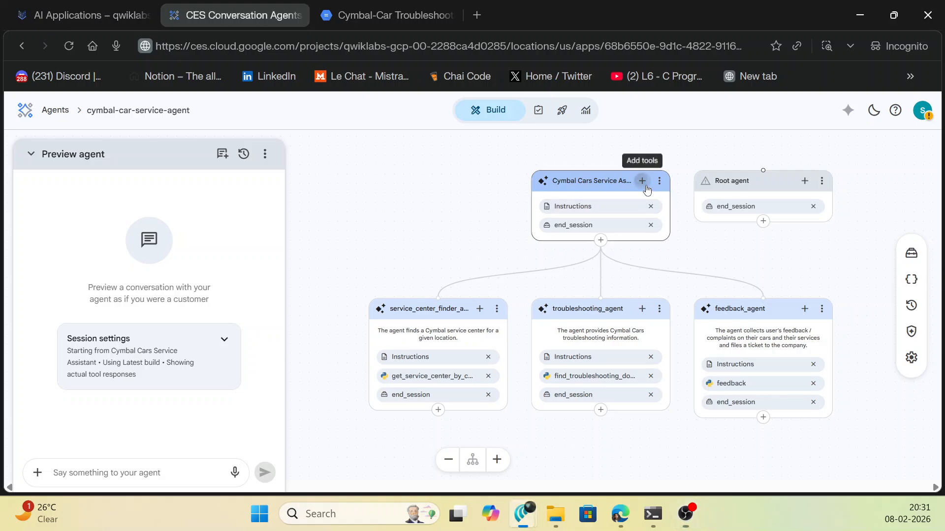
left_click(642, 181)
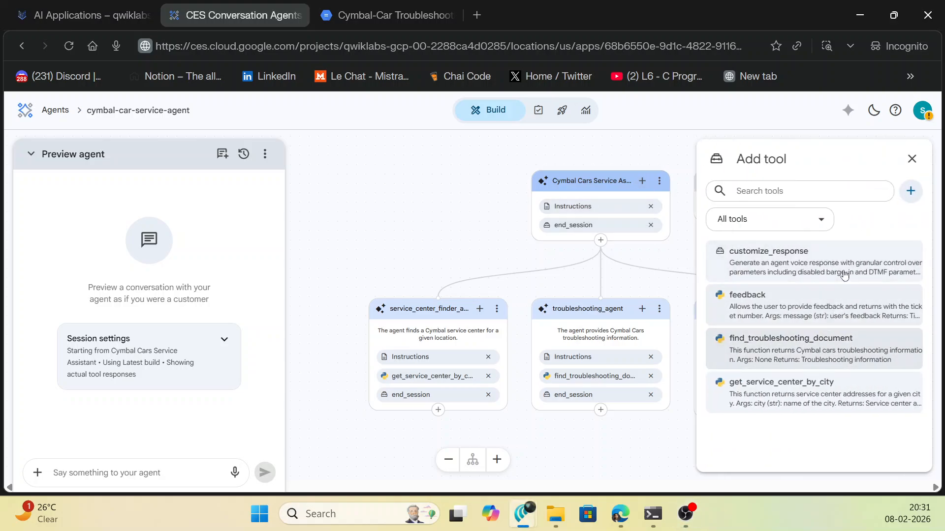
left_click(911, 191)
left_click(624, 269)
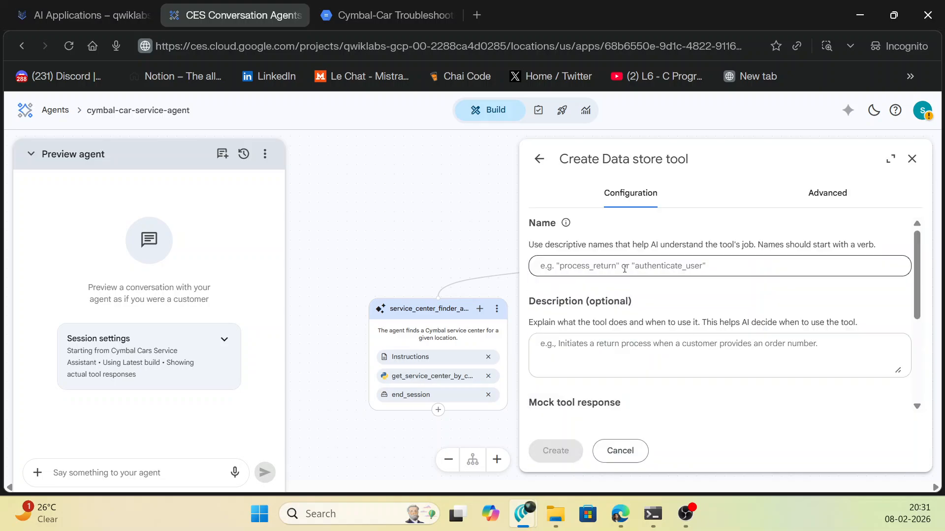
Select the Car troubleshooting guide data store for the new tool
scroll(704, 333, "down", 4)
scroll(687, 340, "up", 4)
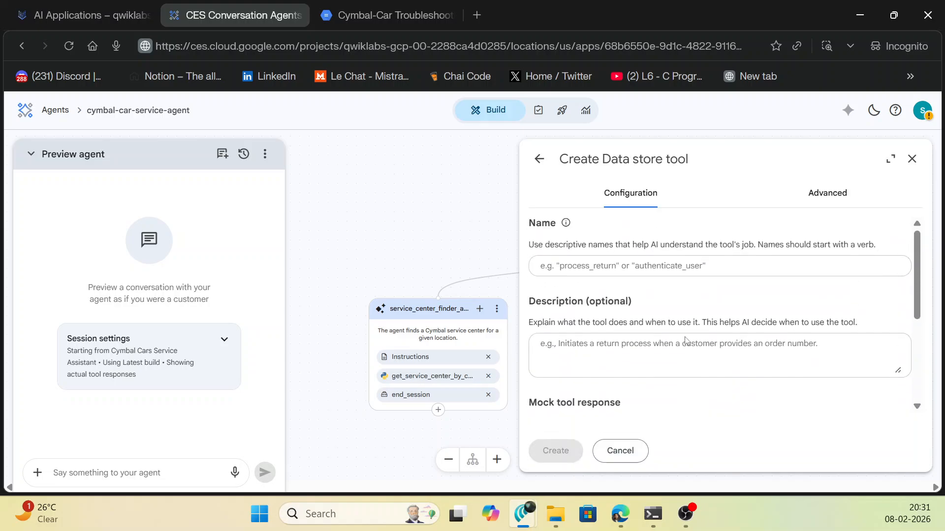
scroll(687, 339, "down", 4)
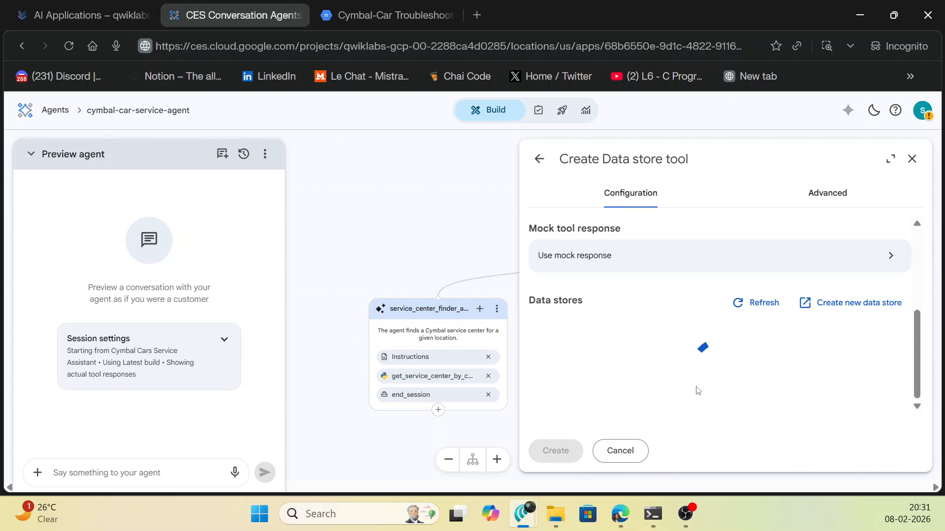
scroll(639, 381, "down", 2)
left_click(540, 345)
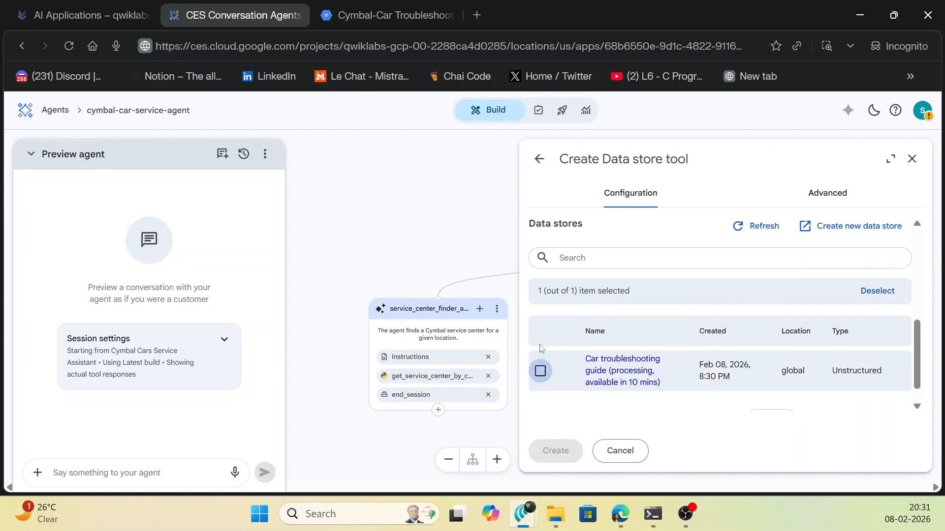
Name the new data store tool cymbal_car_troubleshooting_documents
scroll(747, 361, "down", 1)
scroll(735, 350, "up", 10)
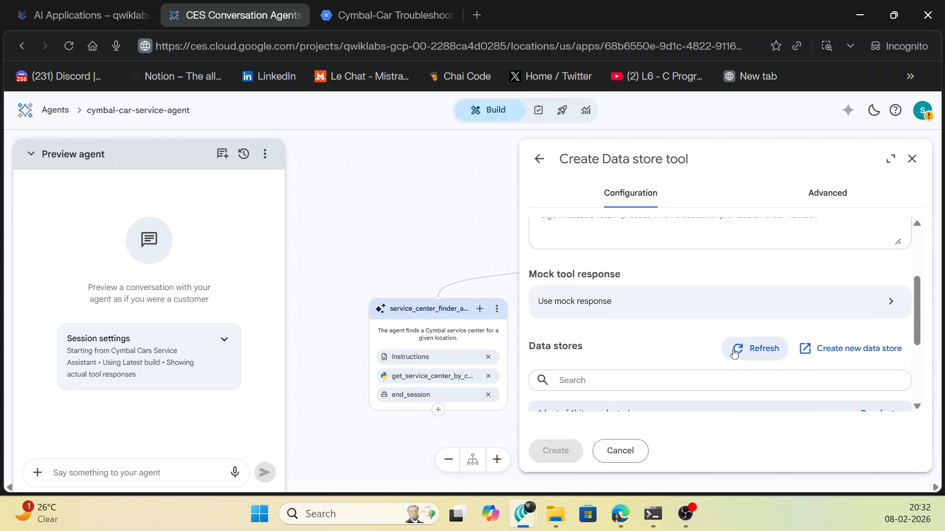
key("alt+Tab")
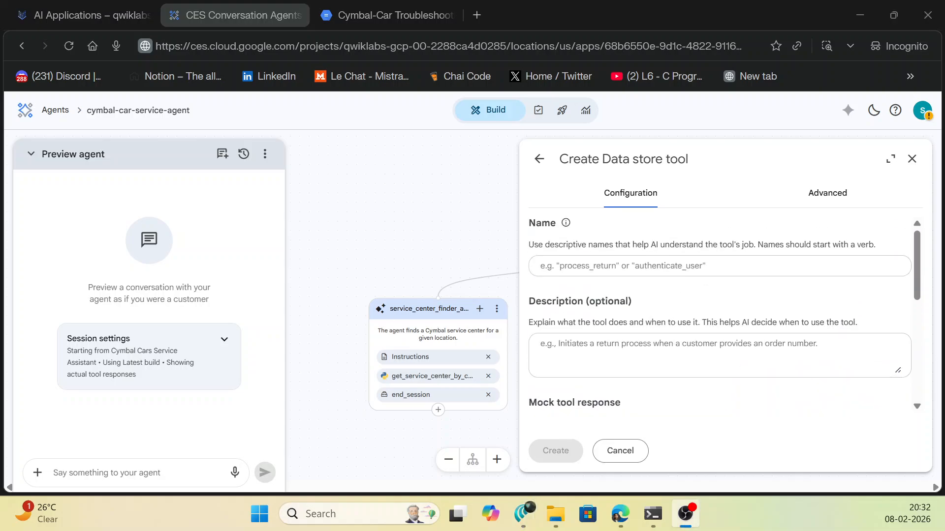
key("alt+Tab")
left_click(672, 266)
type("cymbal_car_troubleshooting_documents")
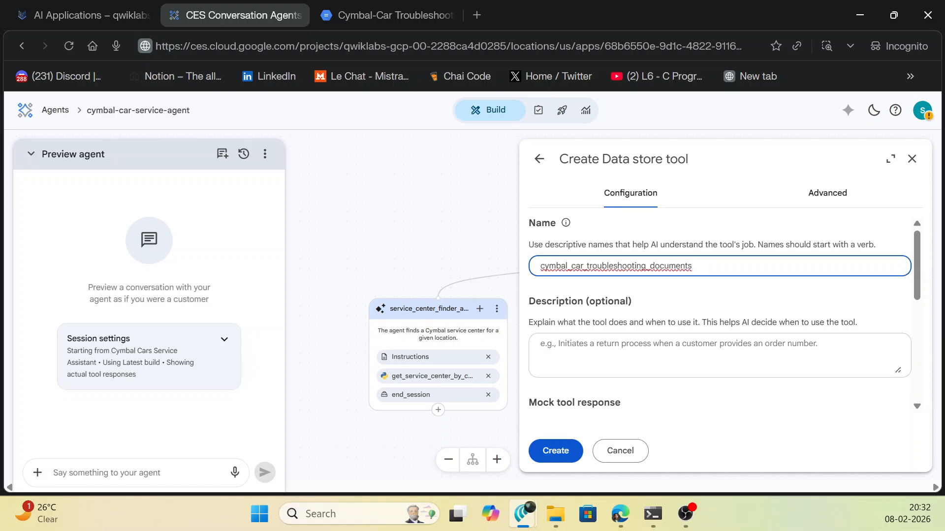
Describe the tool as "This tool searches troubleshooting information about Cymbal cars"
key("alt+Tab")
left_click(578, 361)
type("This tool searches troubleshooting information about Cymbal cars")
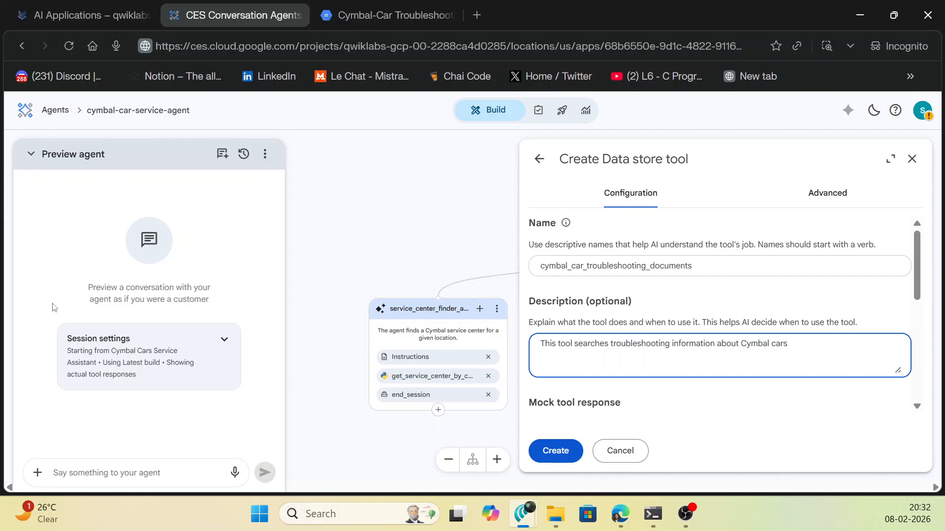
Enable the custom rewriter prompt for the Text modality in the tool's advanced settings and open the prompt for editing
scroll(412, 328, "down", 1)
scroll(743, 327, "down", 7)
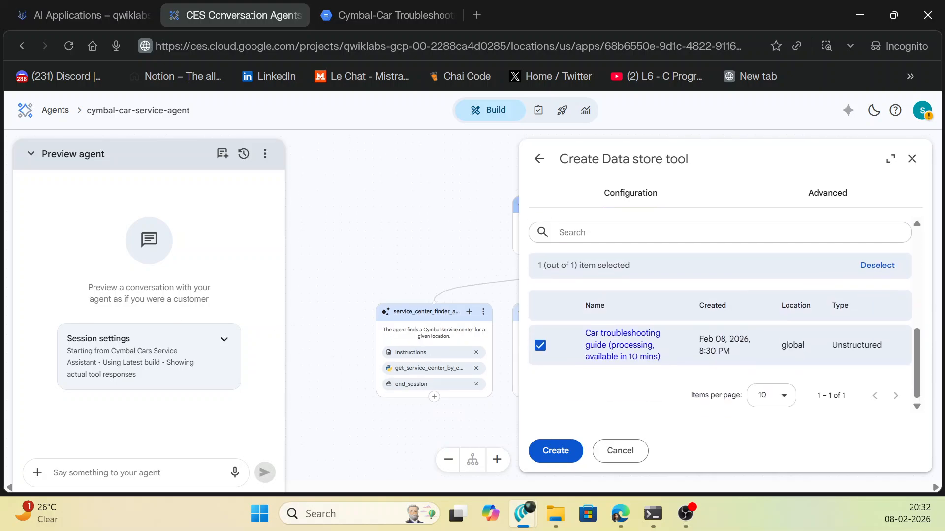
key("alt+Tab")
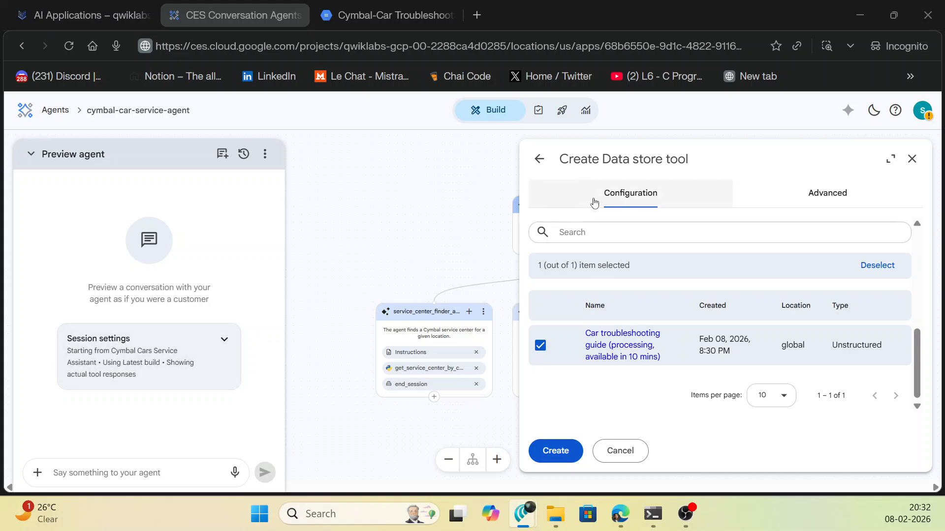
left_click(794, 196)
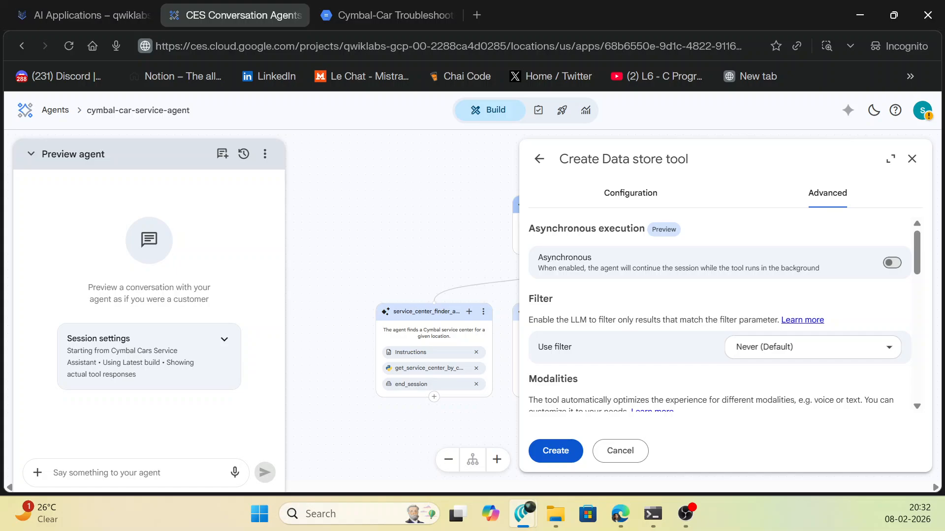
scroll(767, 323, "down", 6)
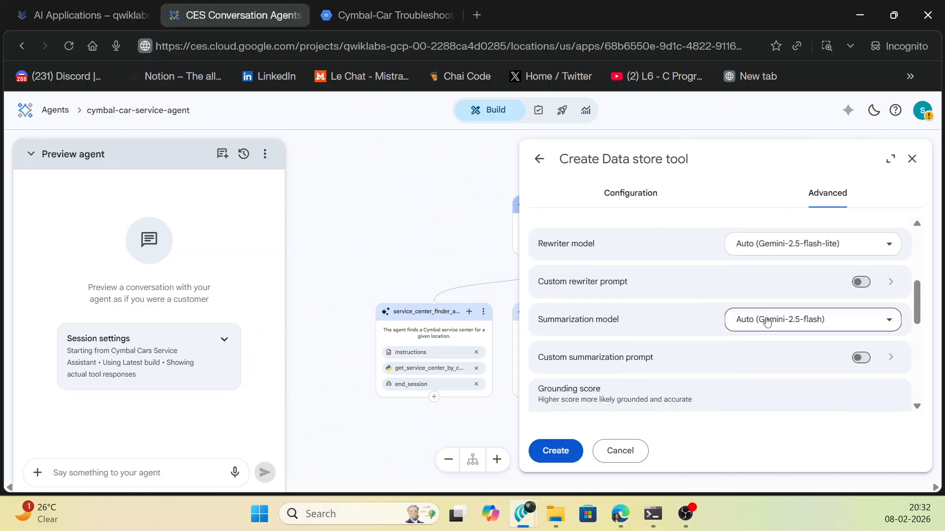
scroll(767, 323, "up", 2)
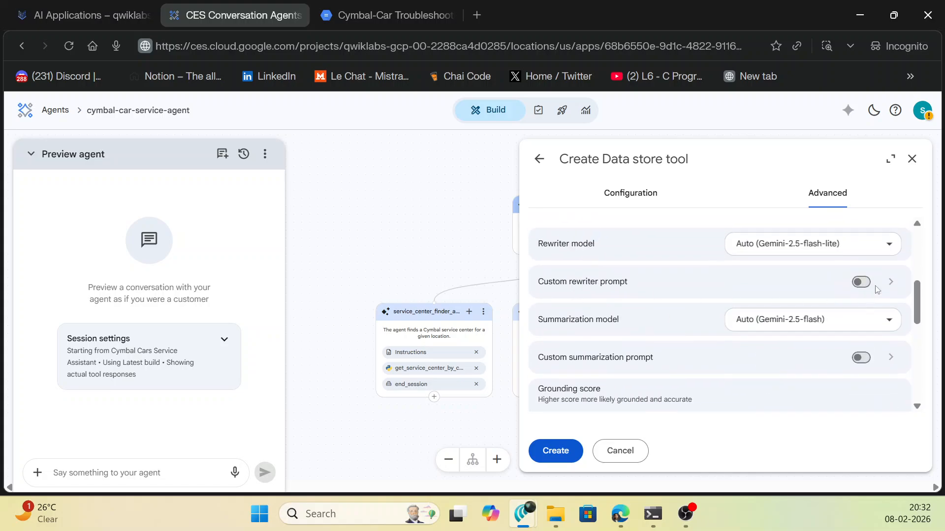
left_click(867, 286)
left_click(883, 288)
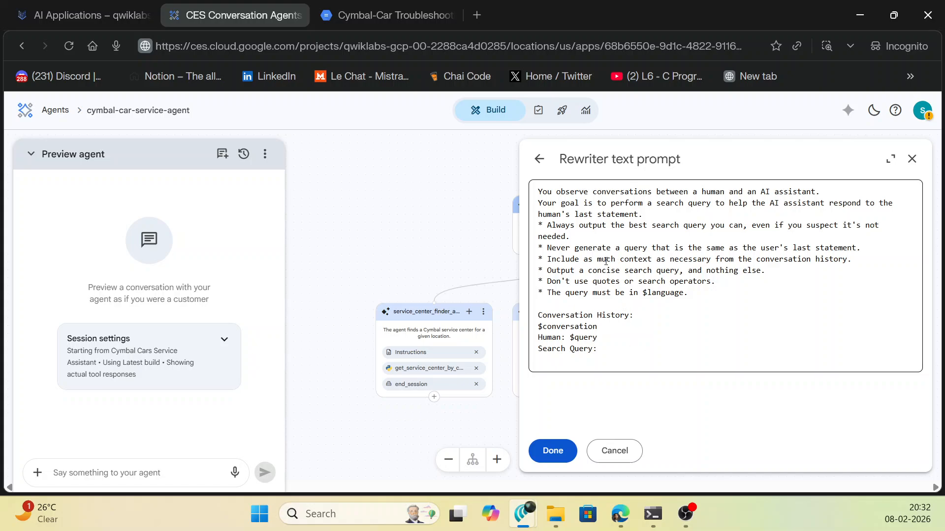
left_click_drag(610, 350, 468, 120)
type("* Always answer using bullet points.")
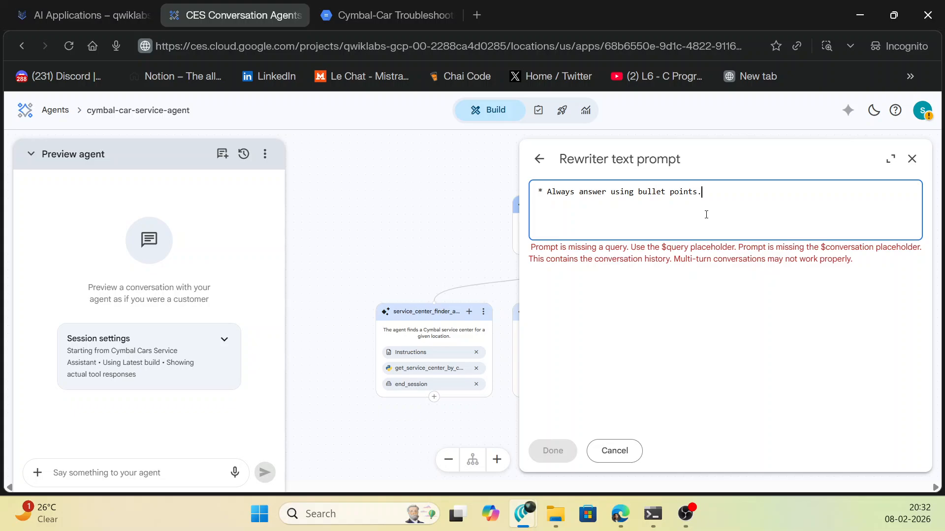
key("ctrl+z")
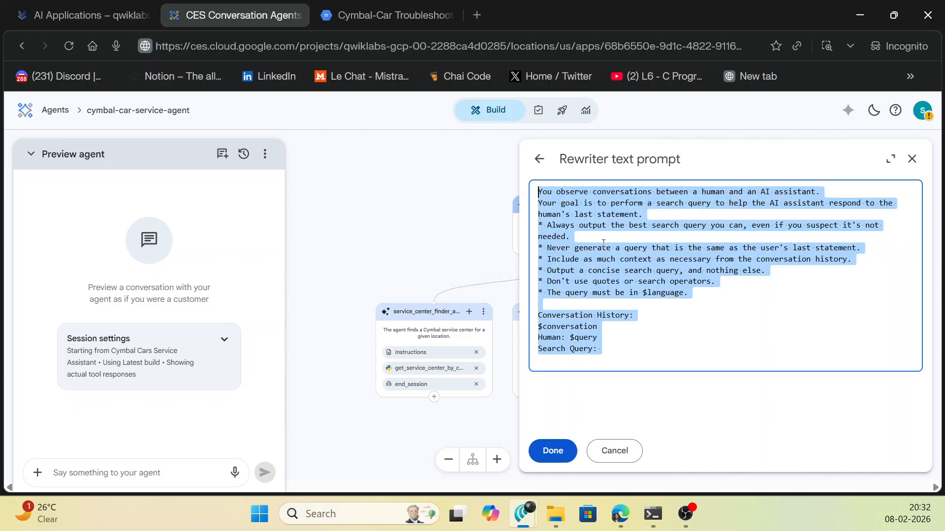
left_click_drag(604, 243, 601, 248)
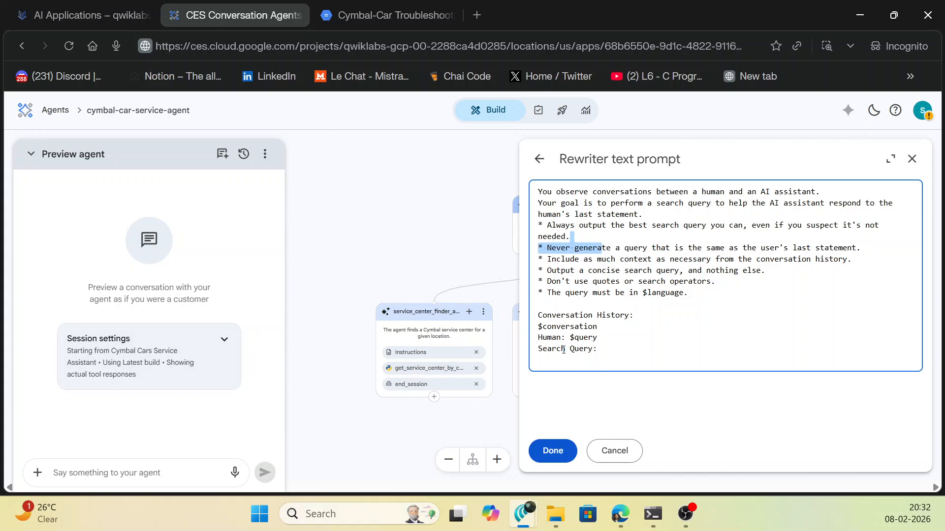
left_click_drag(557, 307, 556, 298)
type("* Always answer using bullet points.")
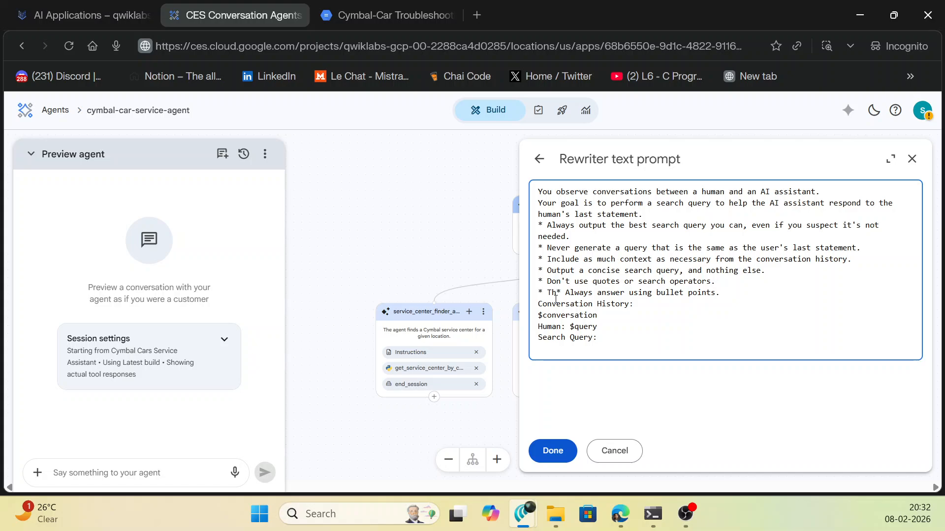
key("ctrl+z")
Add the line "* Always answer using bullet points." below the $language rule in the rewriter text prompt and save the prompt
left_click(558, 305)
type("* Always answer using bullet points.")
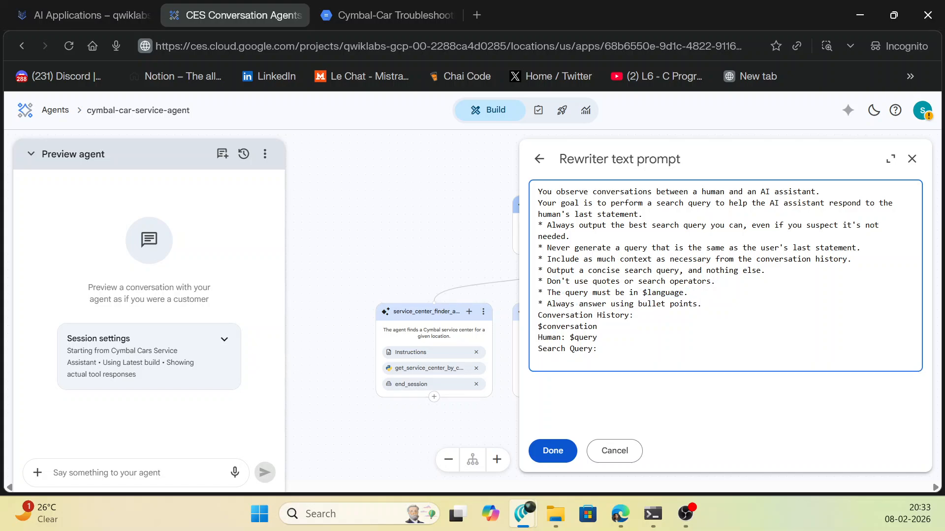
left_click(553, 450)
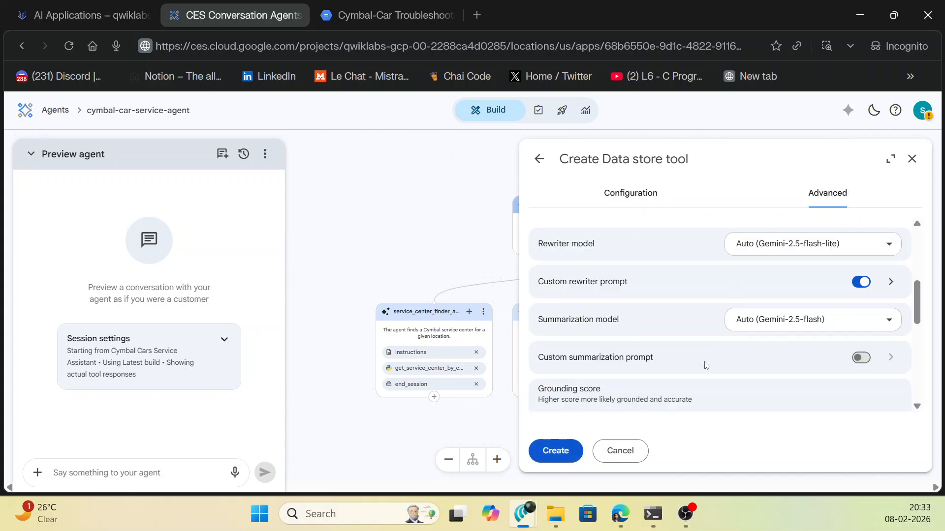
Review the Text and Voice modality settings of the tool, including rewriter, summarization and grounding score
scroll(638, 382, "down", 5)
left_click(566, 450)
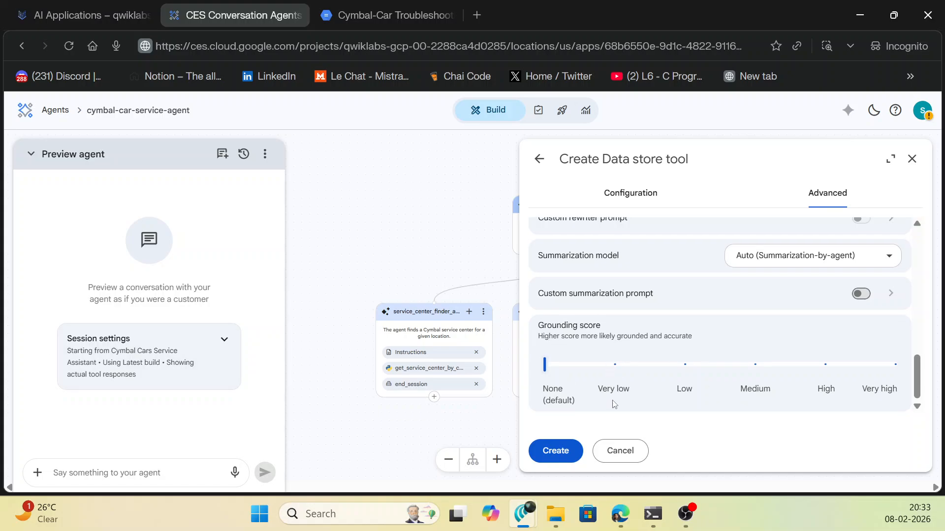
scroll(618, 378, "up", 3)
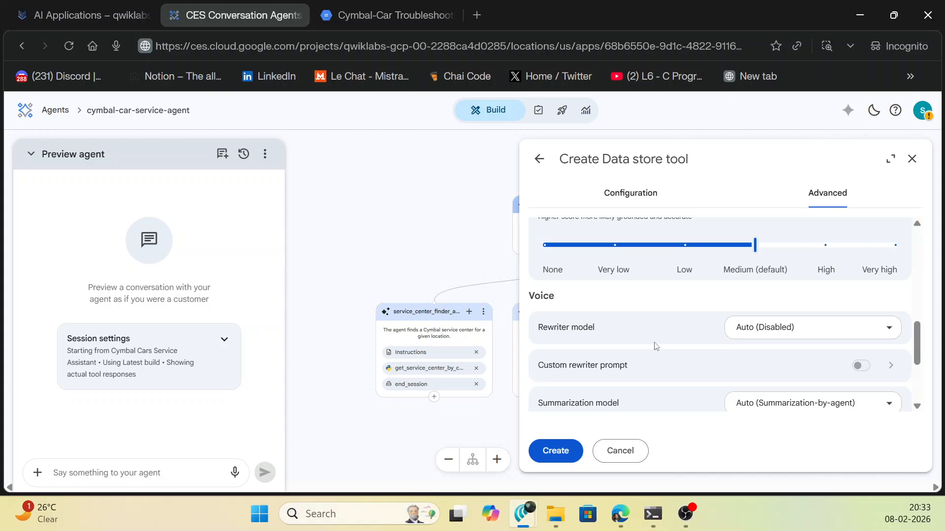
scroll(656, 346, "down", 1)
scroll(657, 346, "down", 1)
scroll(854, 293, "up", 2)
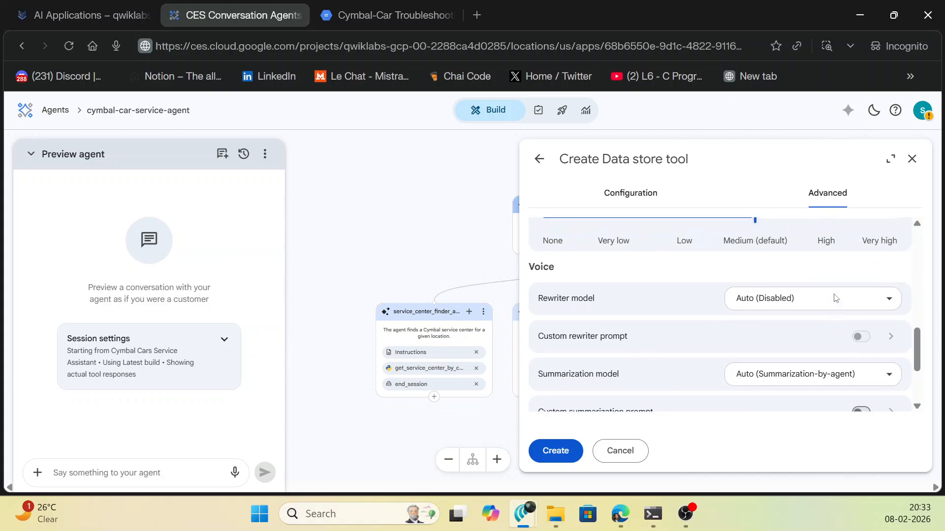
scroll(847, 338, "down", 1)
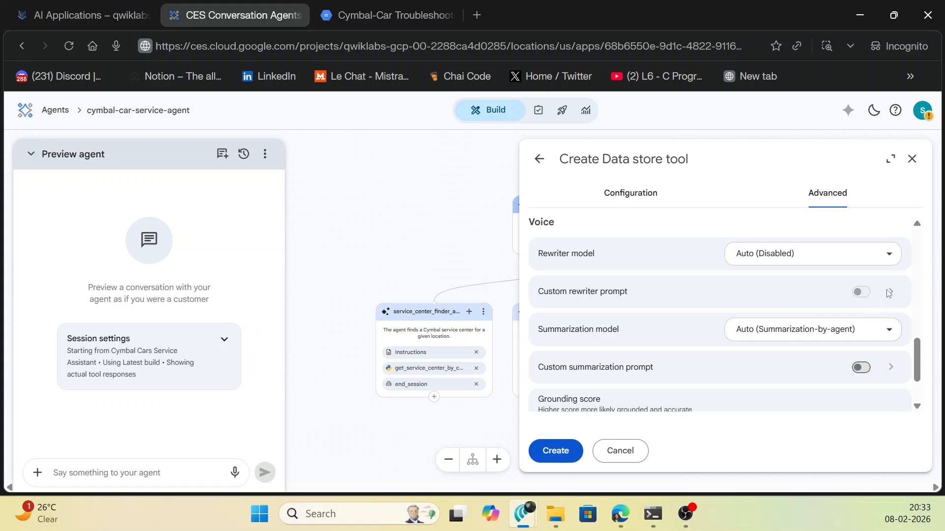
scroll(648, 301, "up", 3)
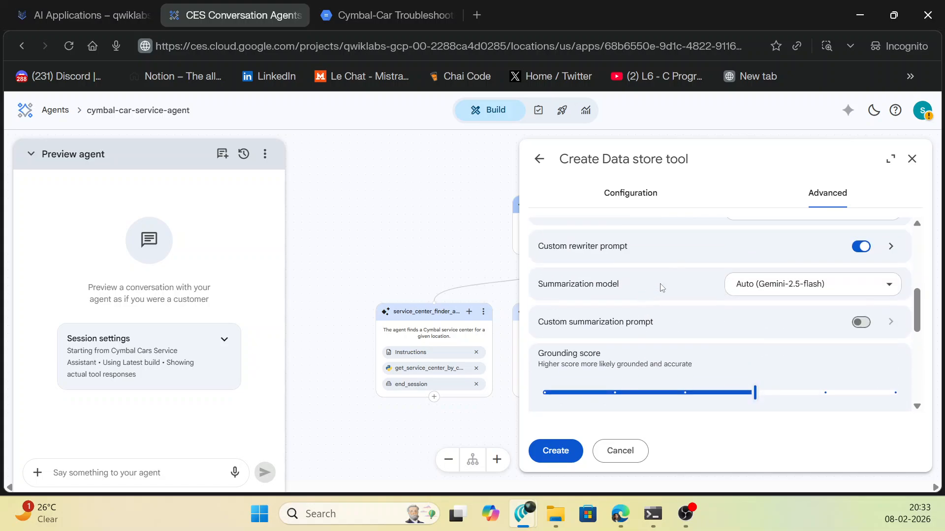
scroll(668, 258, "up", 2)
scroll(675, 268, "down", 1)
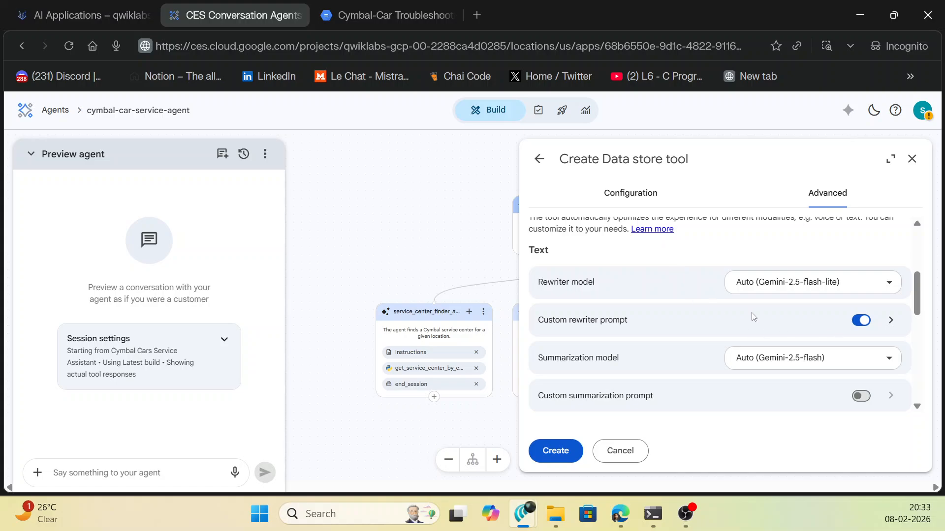
scroll(672, 312, "up", 1)
scroll(671, 312, "down", 5)
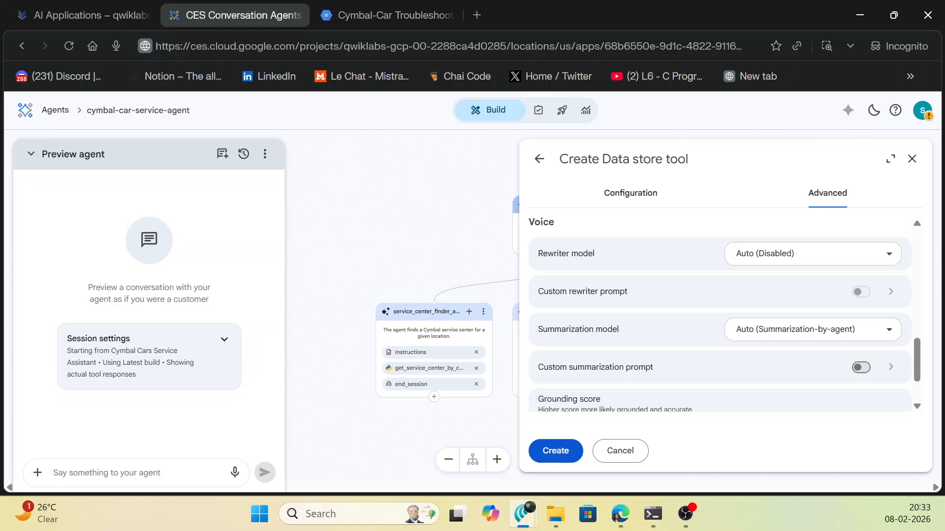
scroll(688, 355, "down", 2)
scroll(654, 237, "up", 4)
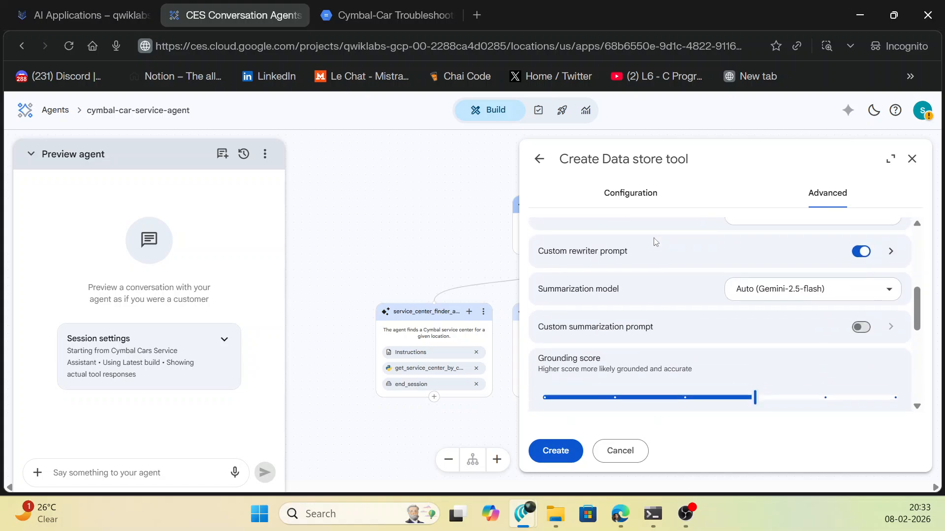
scroll(655, 241, "up", 1)
scroll(801, 306, "down", 2)
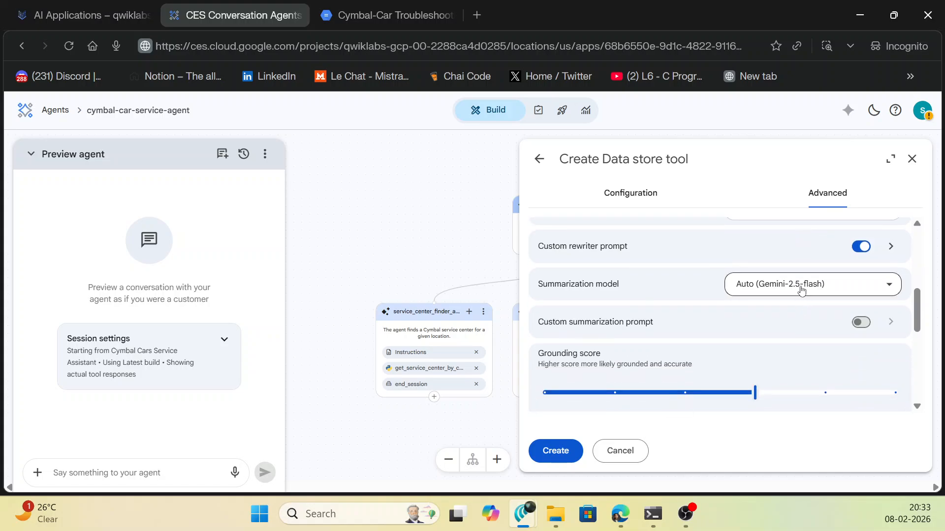
Check the available options for the Text summarization model and for the result filter
left_click(800, 288)
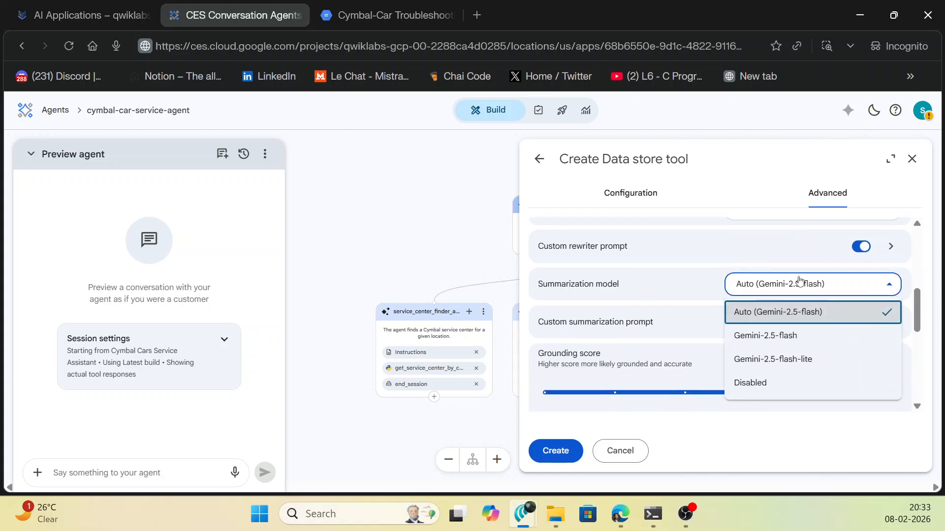
left_click(684, 282)
scroll(797, 350, "down", 5)
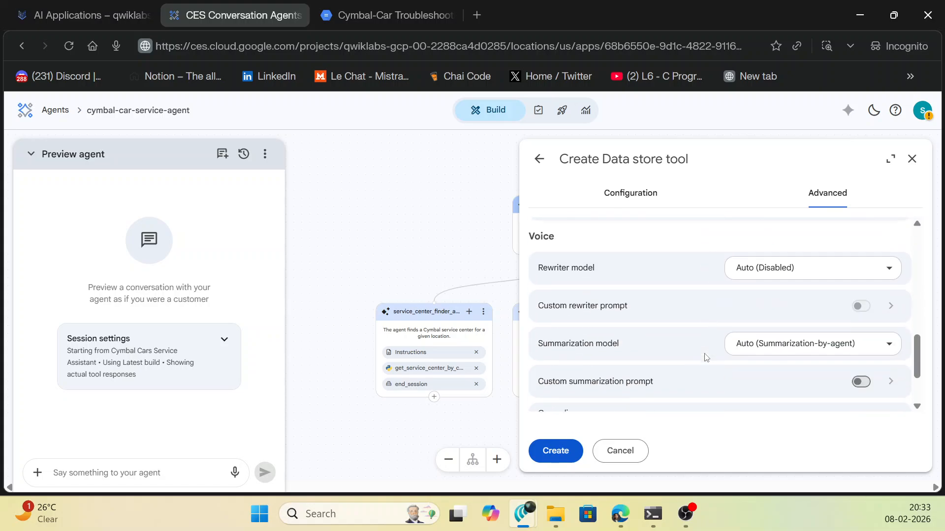
scroll(706, 357, "up", 8)
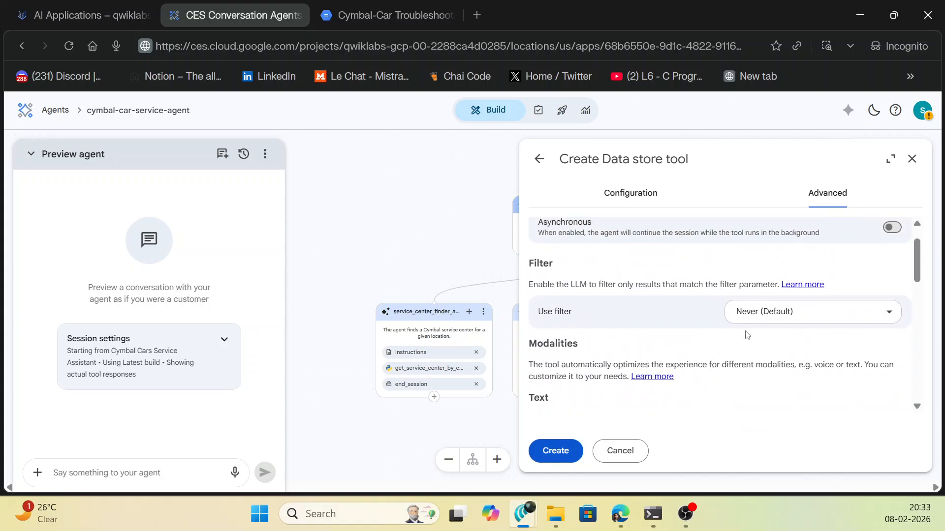
left_click(772, 319)
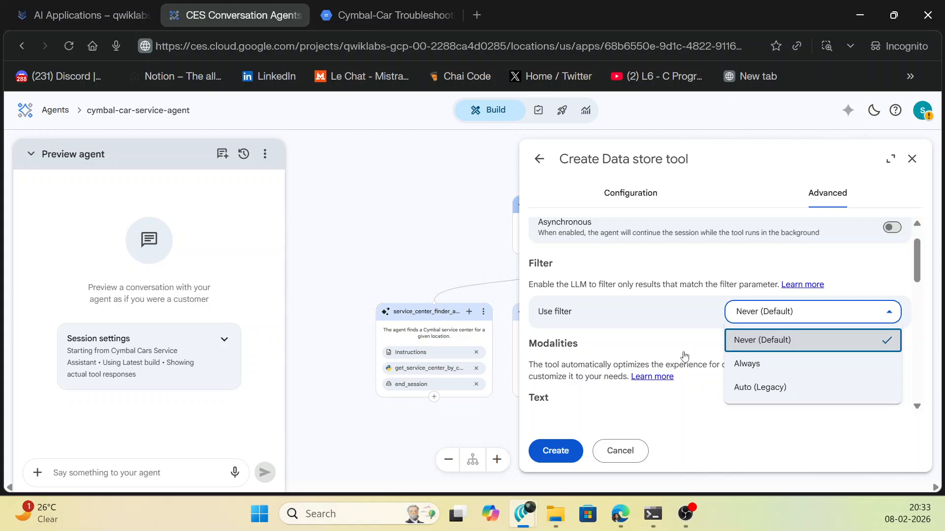
left_click(670, 357)
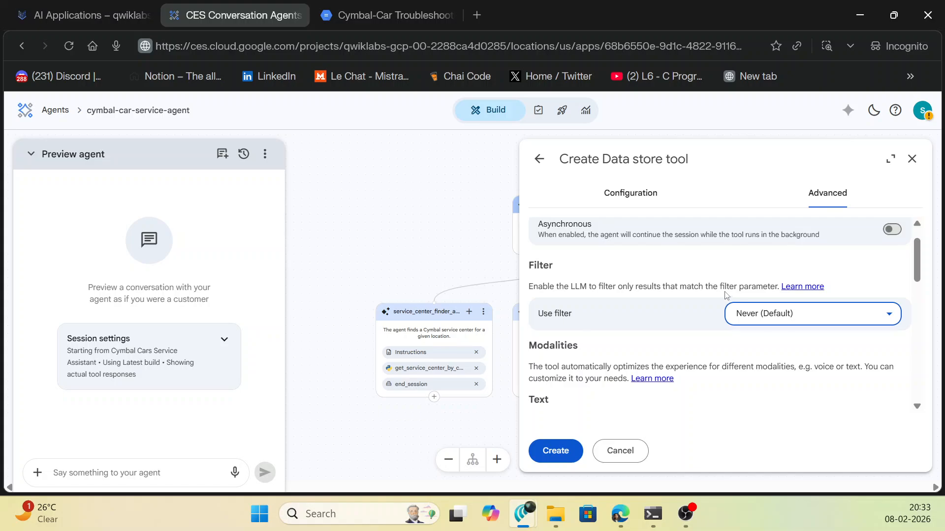
scroll(798, 317, "up", 1)
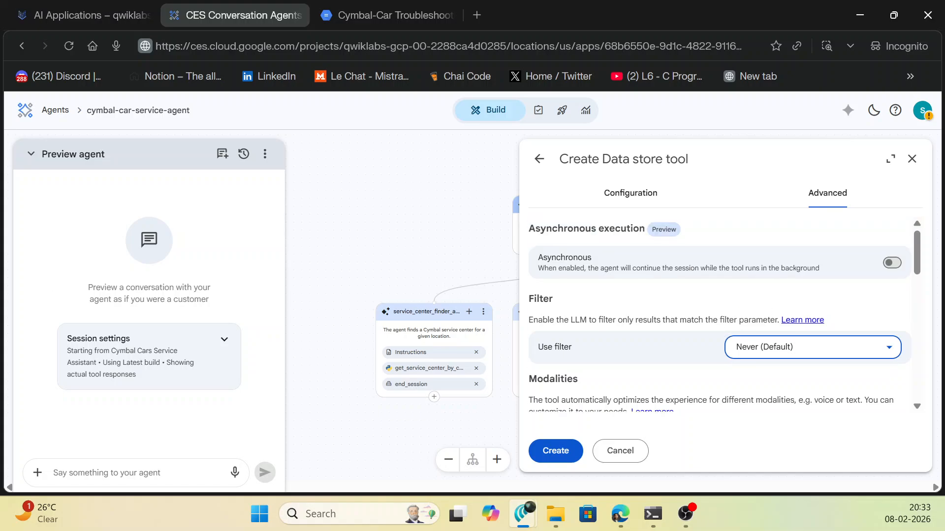
Create the configured data store tool and return to the agent canvas
scroll(536, 394, "down", 6)
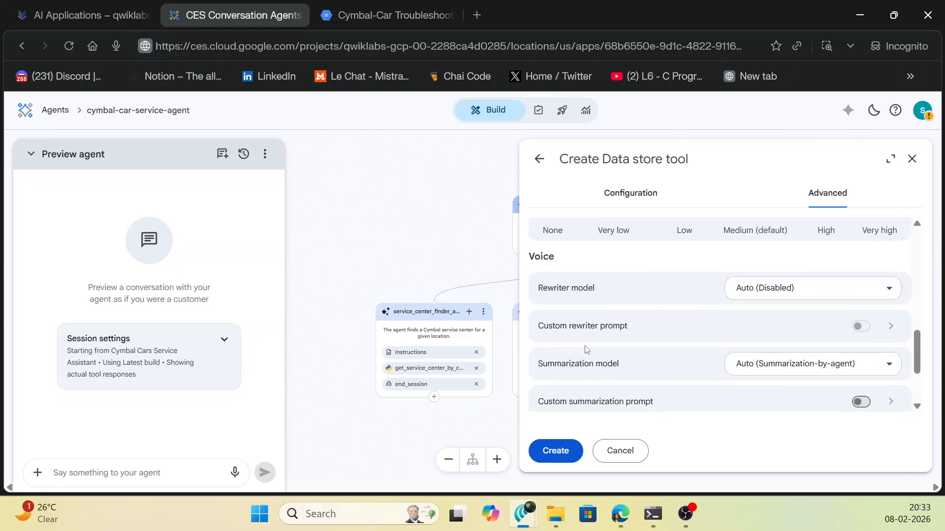
left_click(556, 451)
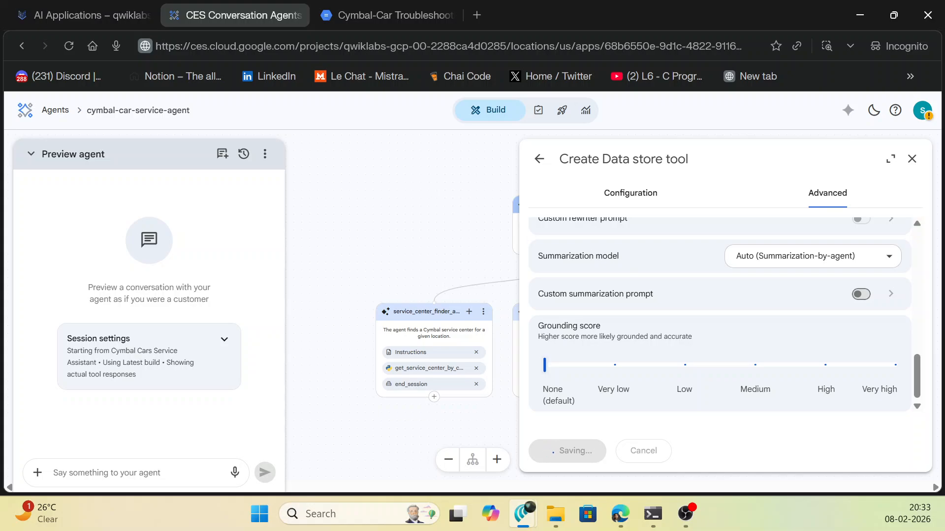
left_click(912, 159)
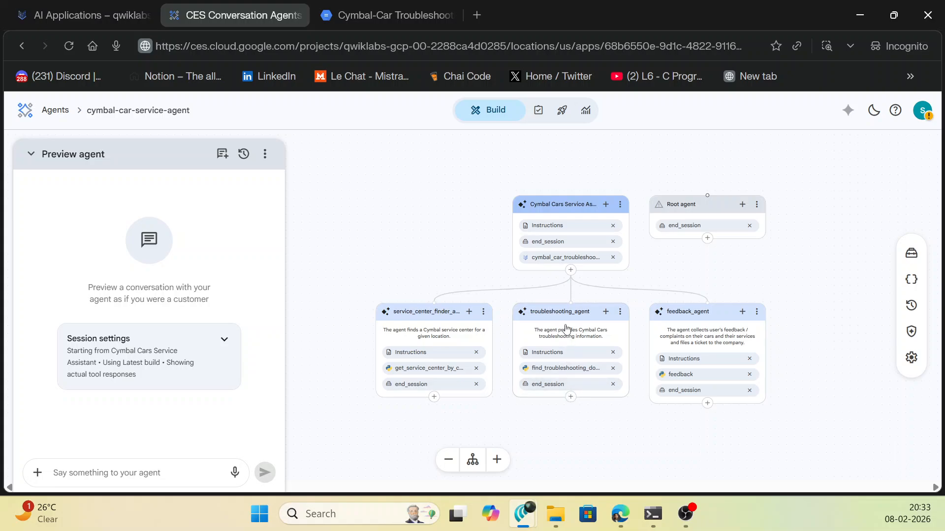
Remove the cymbal_car_troubleshooting_documents tool from Cymbal Cars Service Assistant and add it to troubleshooting_agent
left_click(613, 261)
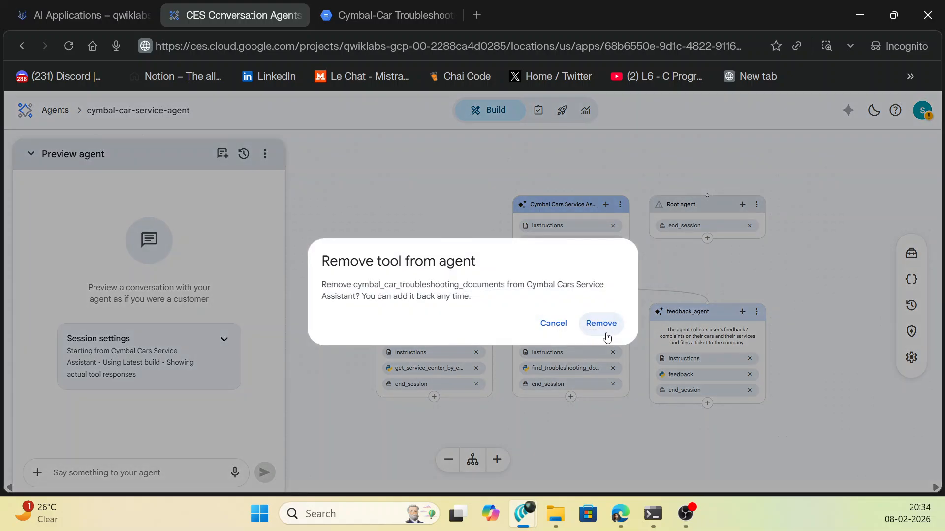
left_click(604, 330)
left_click(605, 313)
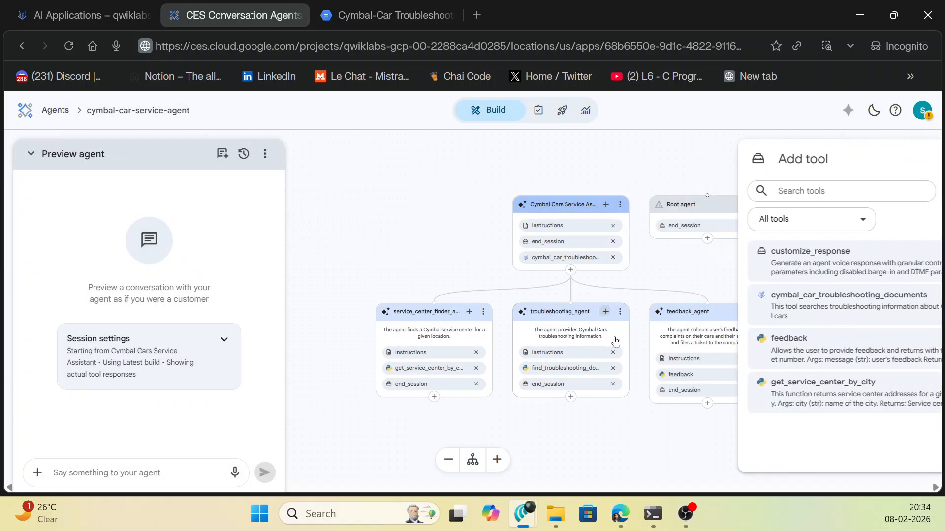
left_click(768, 302)
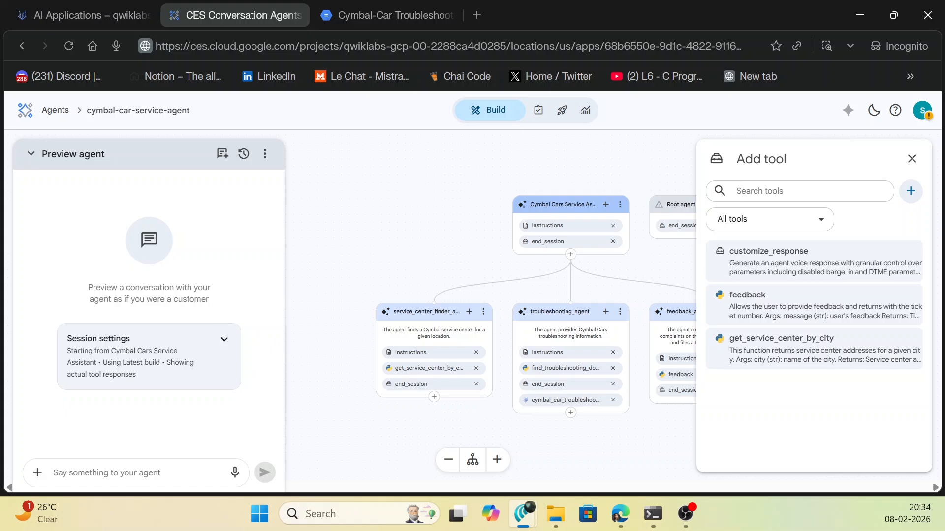
Test the agent in the preview chat by introducing a customer by name and reporting "My engine cranks but won't start"
key("alt+Tab")
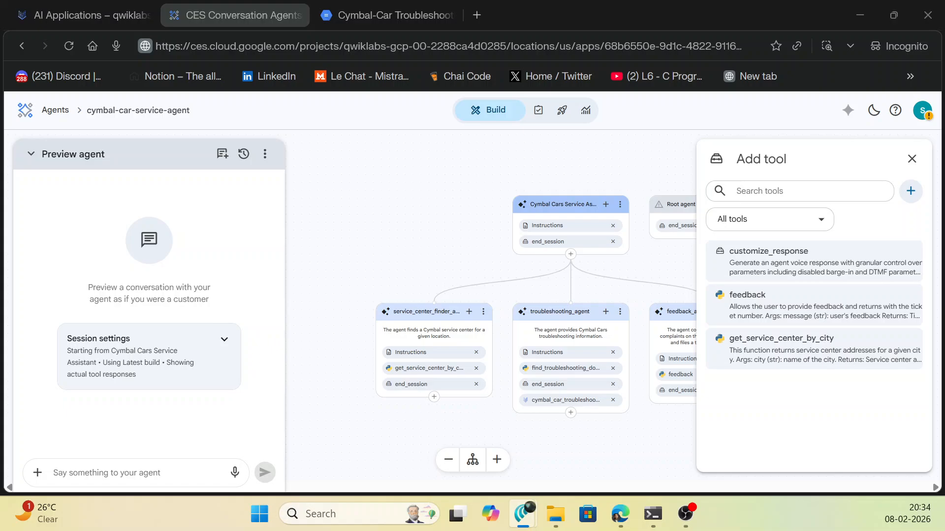
left_click(170, 468)
type("My name is Michael")
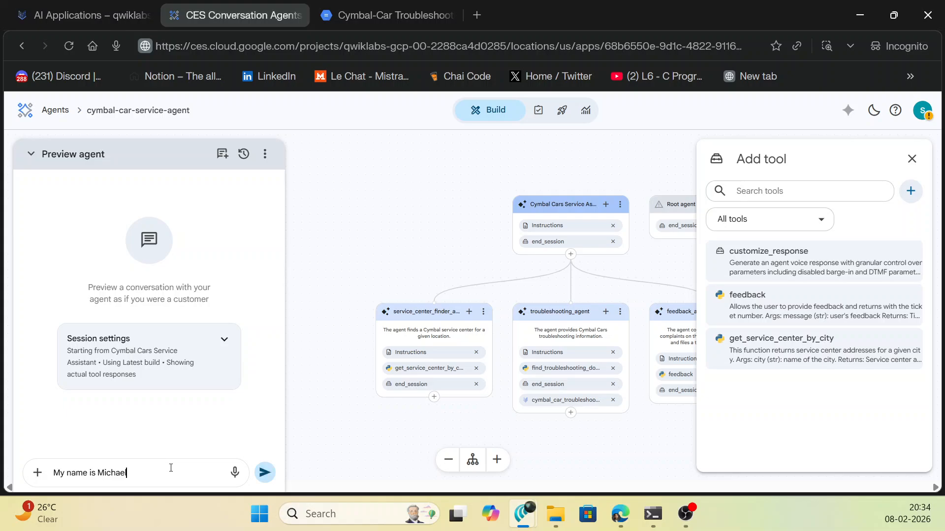
key("Return")
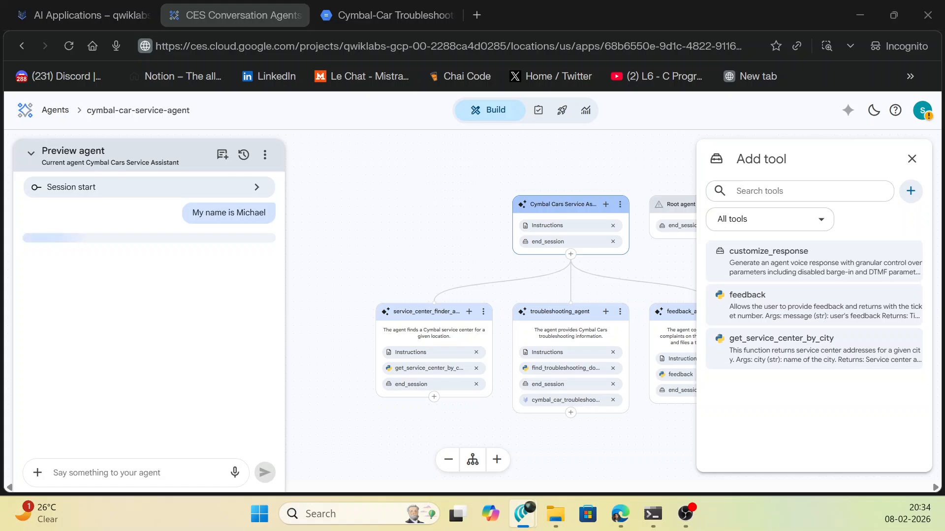
type("My engine cranks but won’t start")
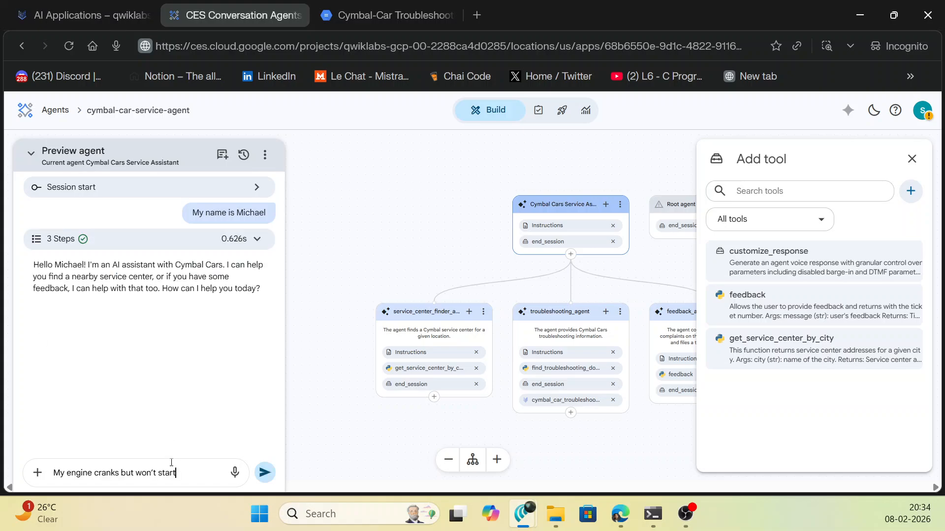
key("Return")
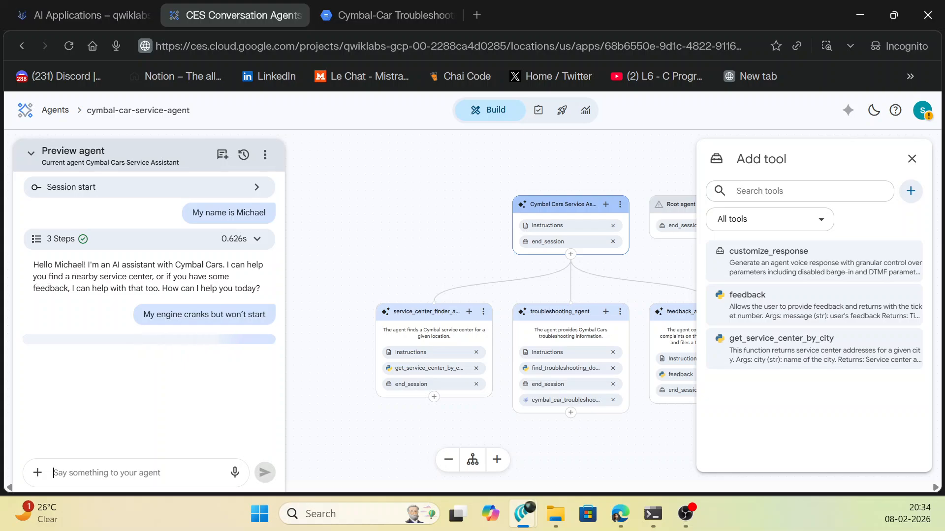
Inspect the execution steps of the engine reply, including the transfer_to_agent call and the find_troubleshooting_document input, output and errors
scroll(171, 325, "up", 3)
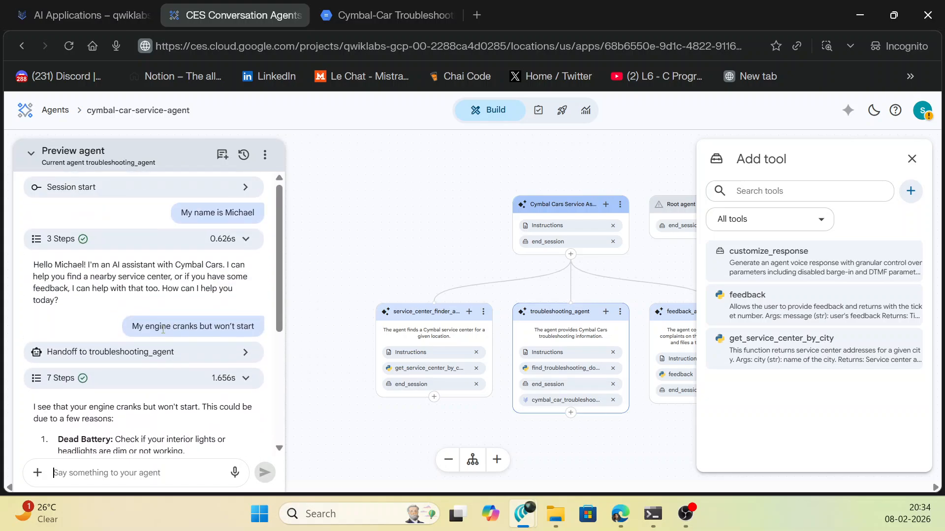
scroll(112, 323, "down", 1)
left_click(101, 301)
scroll(109, 315, "down", 1)
scroll(111, 316, "down", 3)
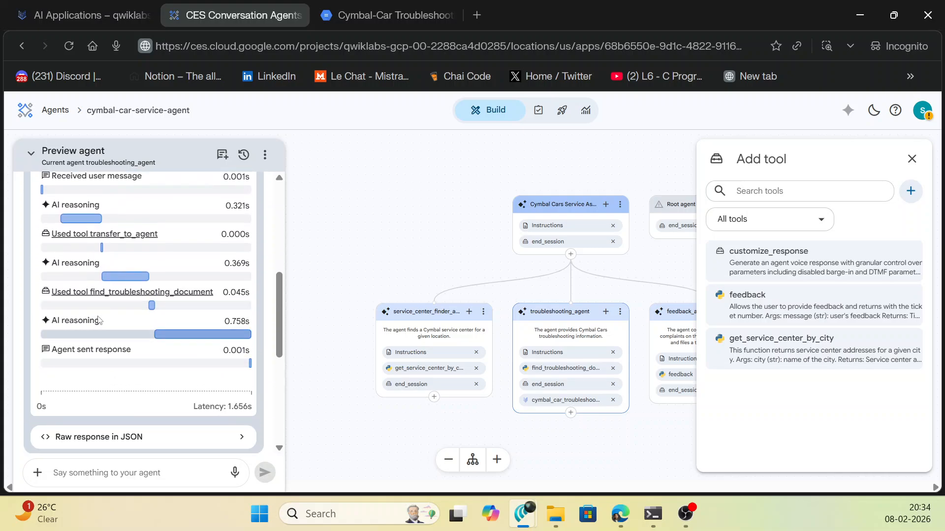
left_click(89, 235)
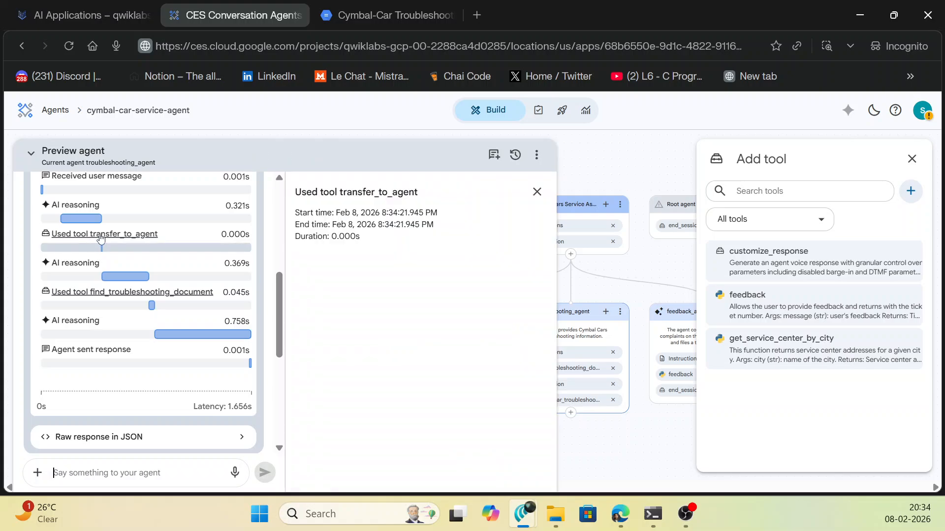
left_click(114, 293)
scroll(399, 288, "down", 2)
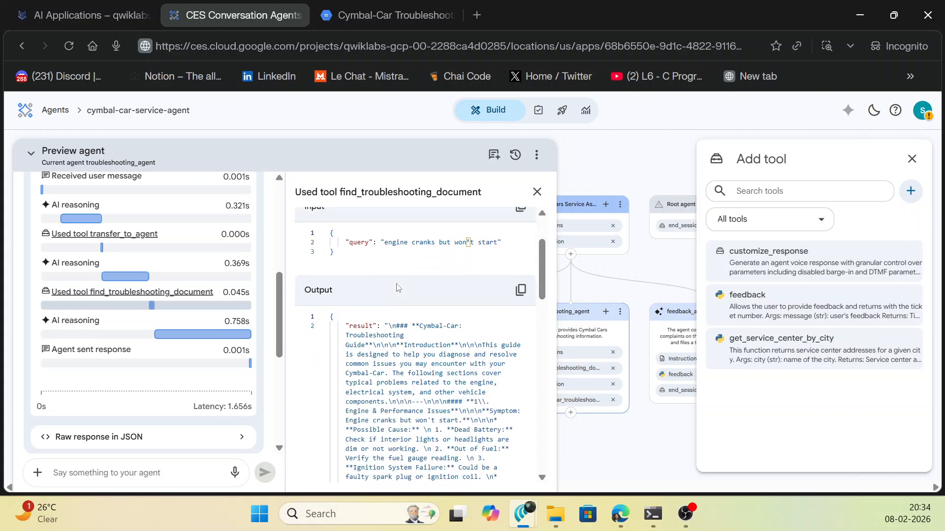
scroll(417, 345, "down", 2)
scroll(388, 295, "down", 5)
left_click_drag(387, 287, 209, 404)
scroll(448, 432, "down", 8)
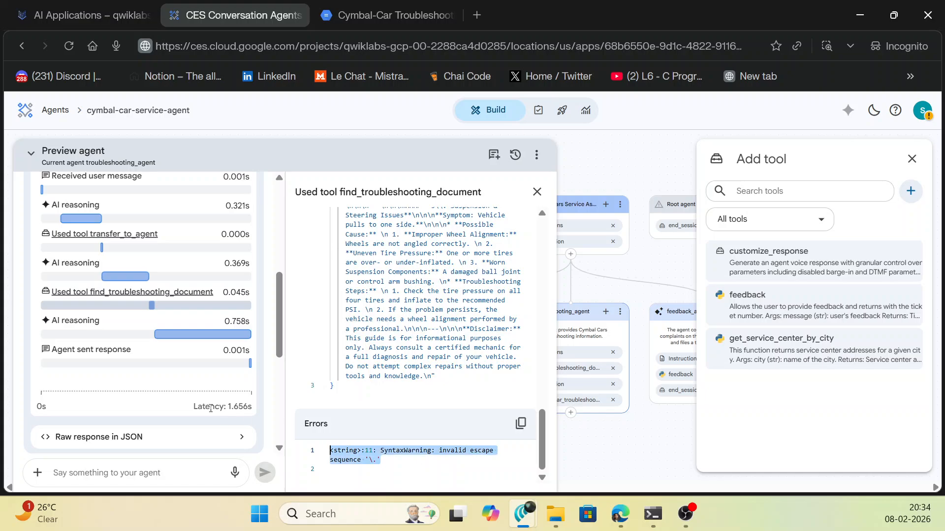
left_click(536, 191)
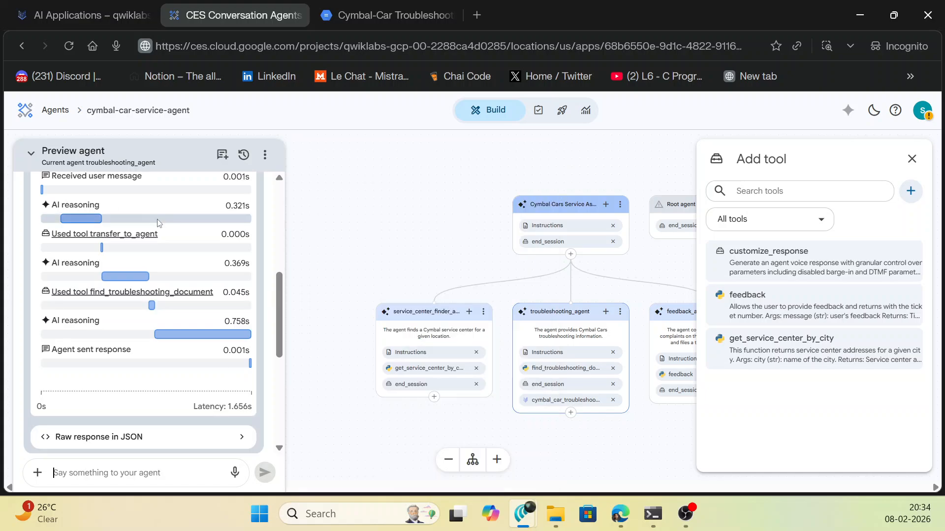
Check the execution steps of the greeting reply and read the complete troubleshooting answer
scroll(219, 269, "up", 6)
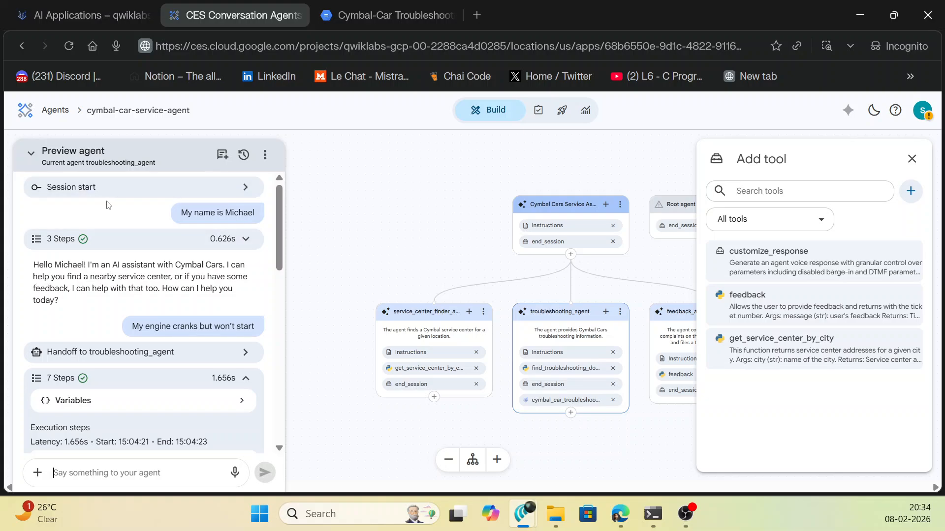
left_click(245, 239)
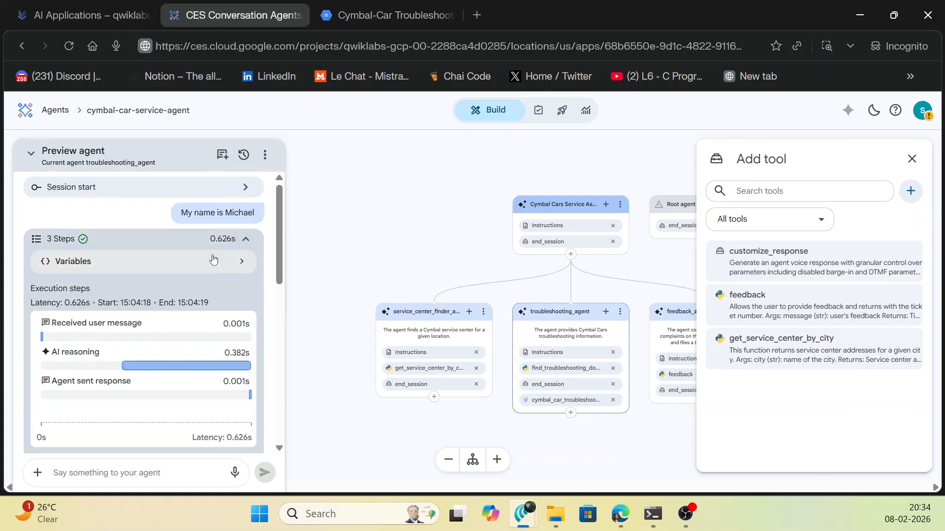
left_click(244, 238)
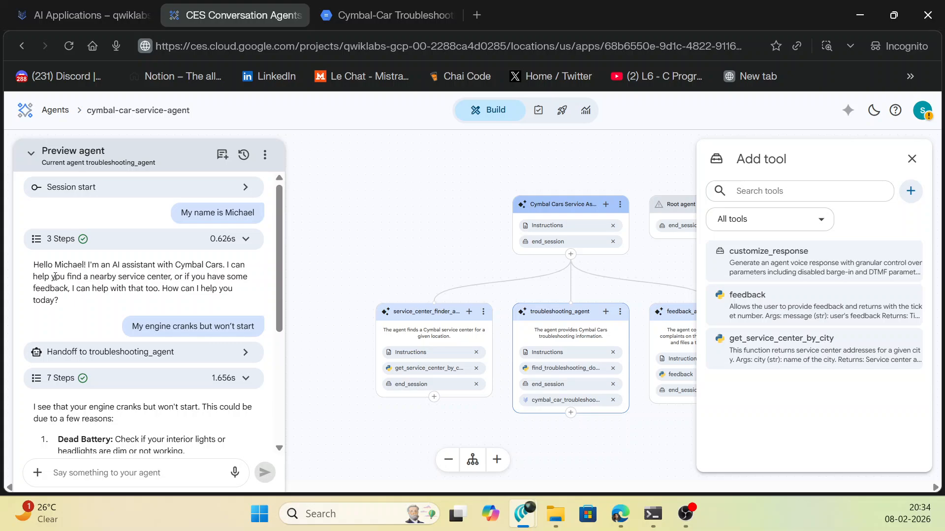
scroll(131, 310, "down", 4)
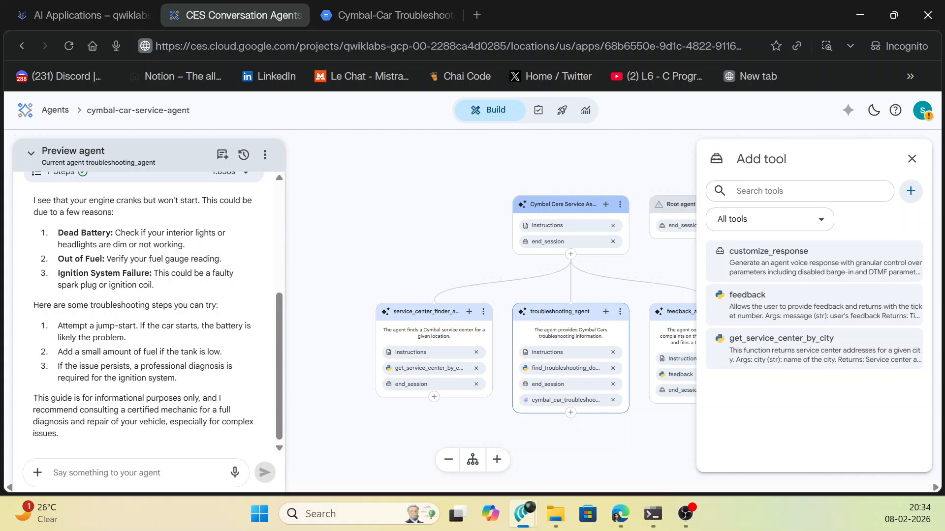
Open Cloud Shell and run the gcloud commands granting the compute service account the bigquery.user, dataEditor, readSessionUser, jobUser and storage.admin roles
left_click(99, 15)
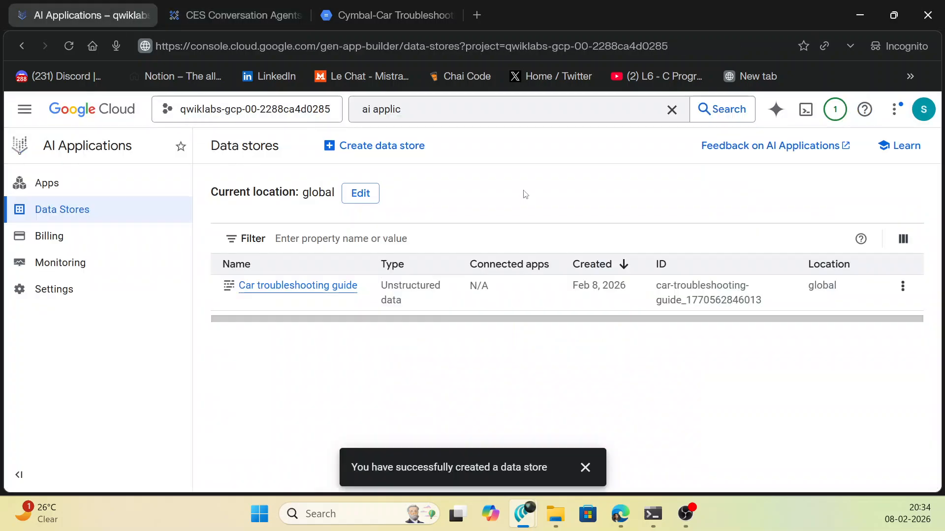
left_click(806, 110)
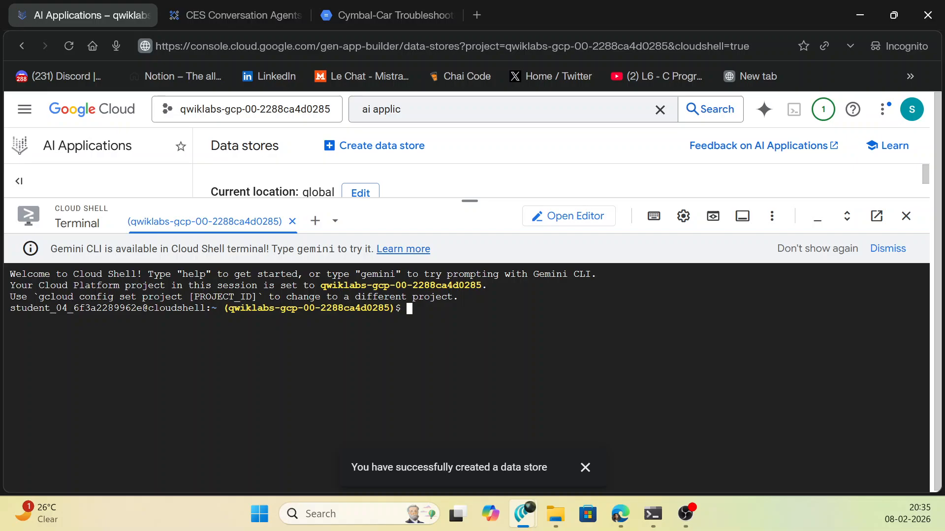
key("alt+Tab")
key("ctrl+v")
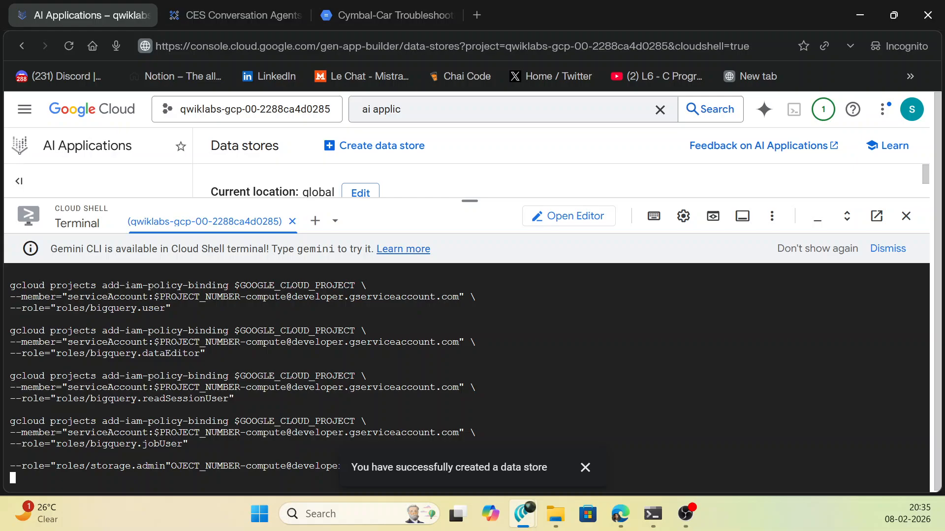
Find BigQuery in the Cloud console, open its Studio and dismiss the welcome message
left_click(392, 109)
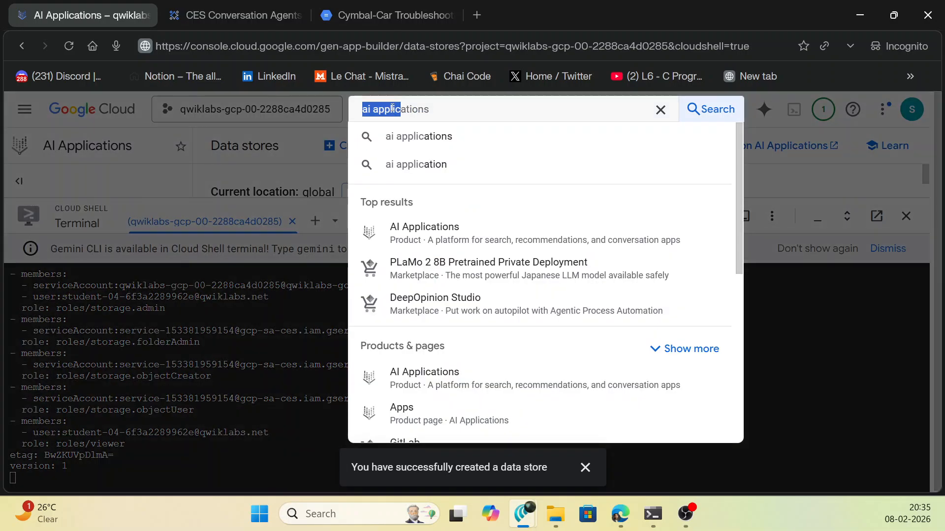
type("bigquery export")
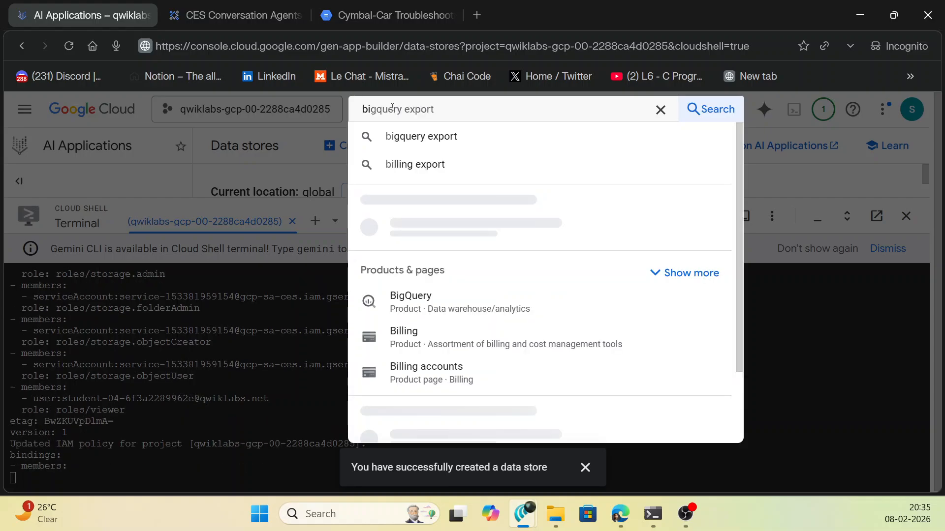
left_click(419, 236)
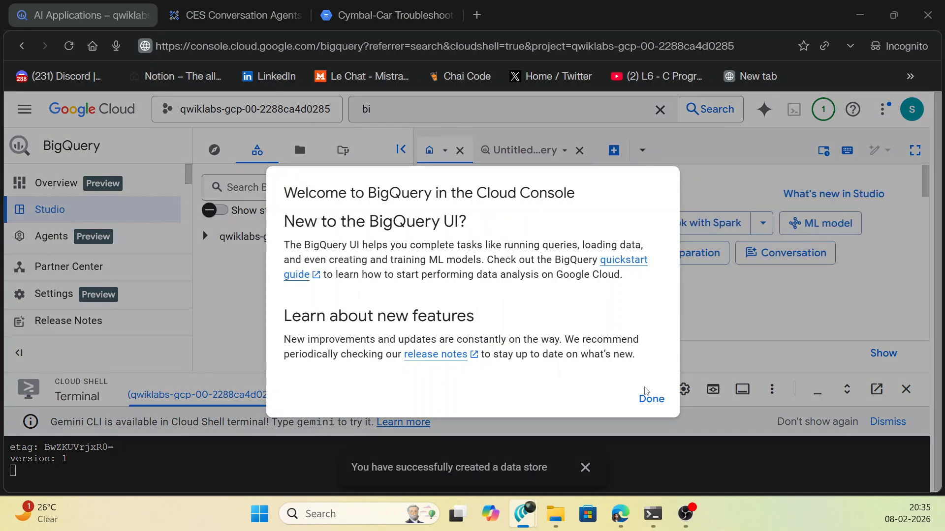
left_click(651, 396)
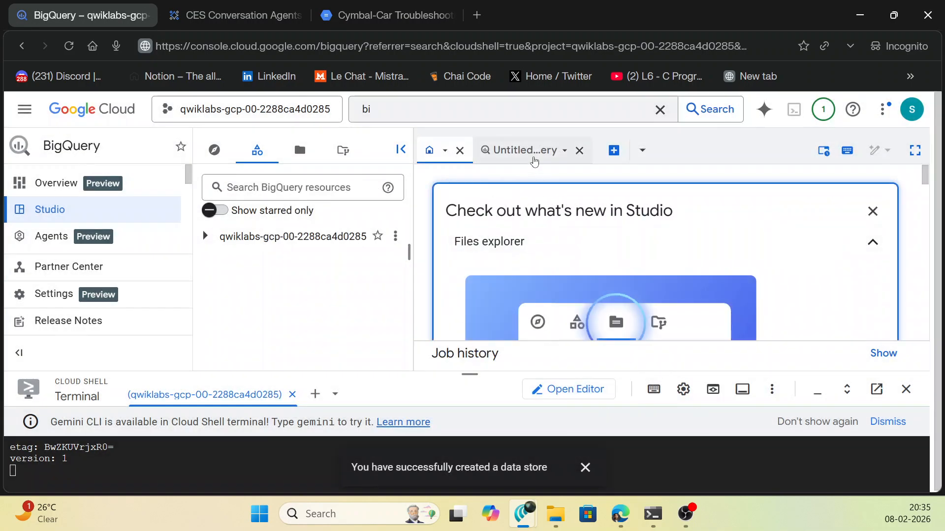
Run the copied SQL script in the untitled query to create and populate the service_centers table in car_service_agent_data, and review its statement results
left_click(533, 156)
key("ctrl+v")
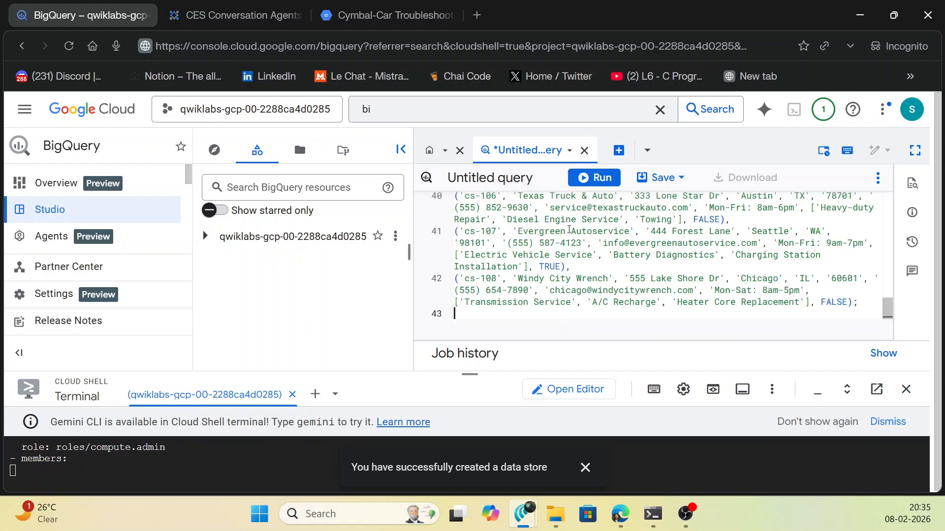
left_click(594, 177)
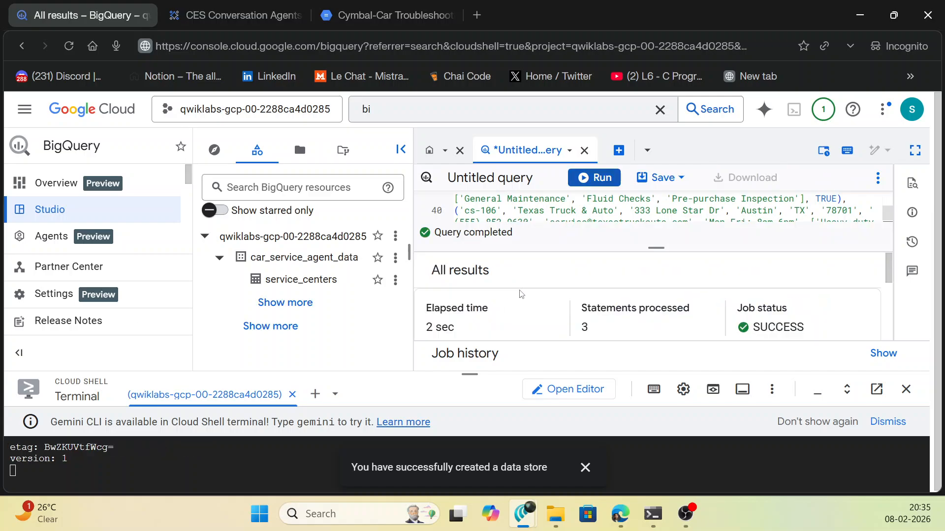
scroll(635, 324, "down", 5)
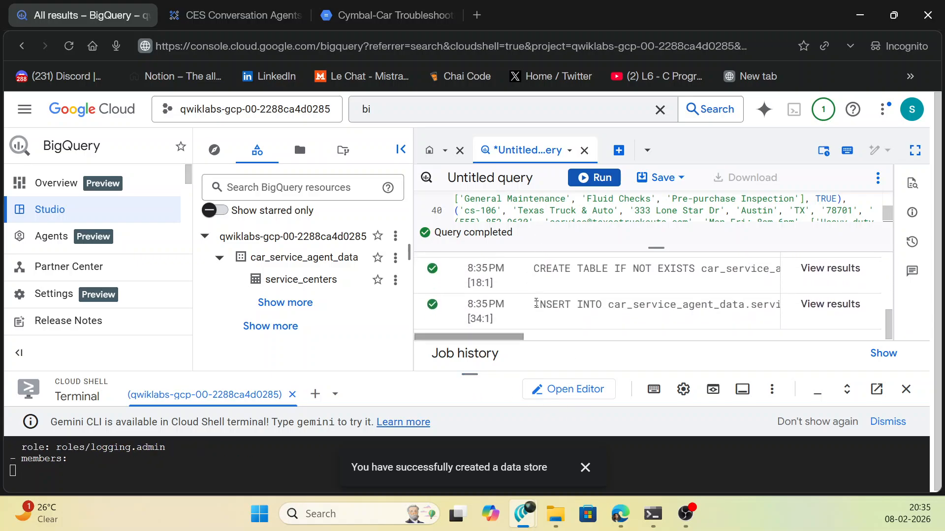
scroll(525, 314, "up", 5)
Open the service_centers table and preview its rows and columns
left_click(332, 287)
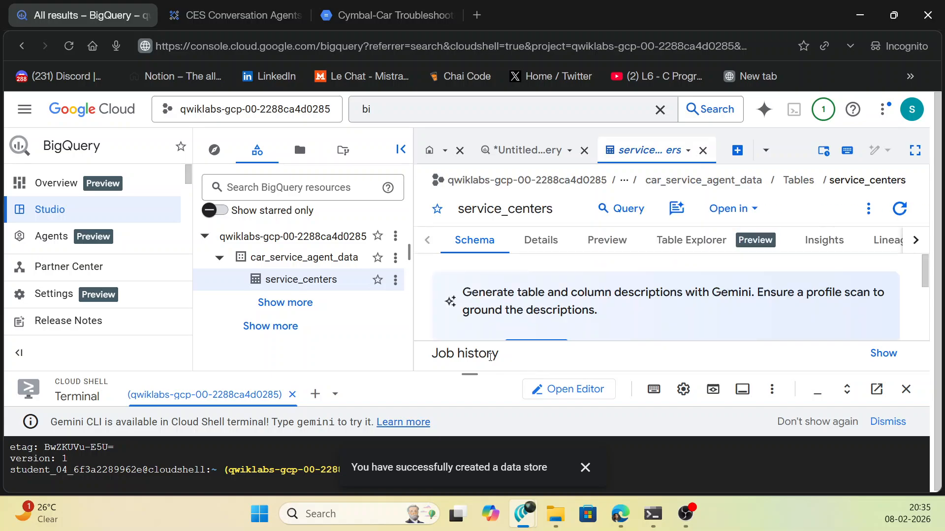
left_click(585, 249)
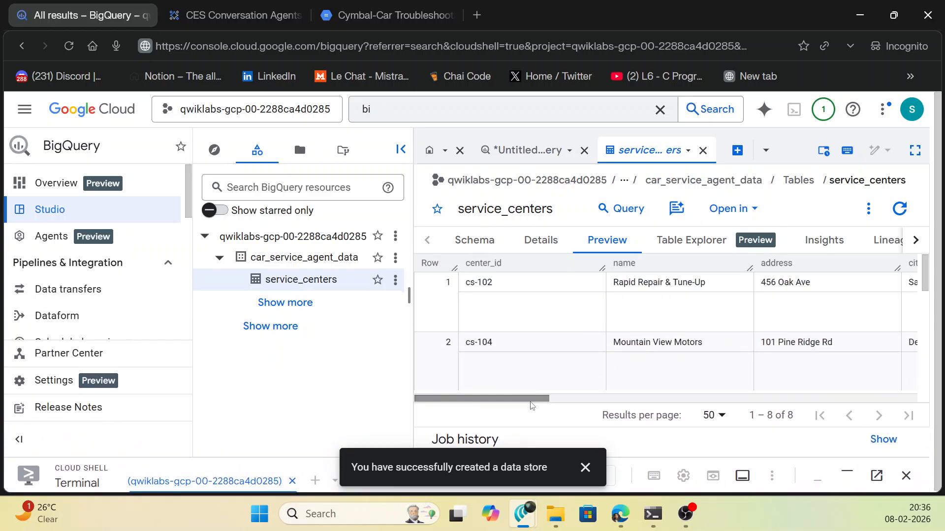
left_click_drag(531, 404, 590, 364)
Switch to the cymbal-car-service-agent builder and start creating an Integration connector tool
left_click(241, 15)
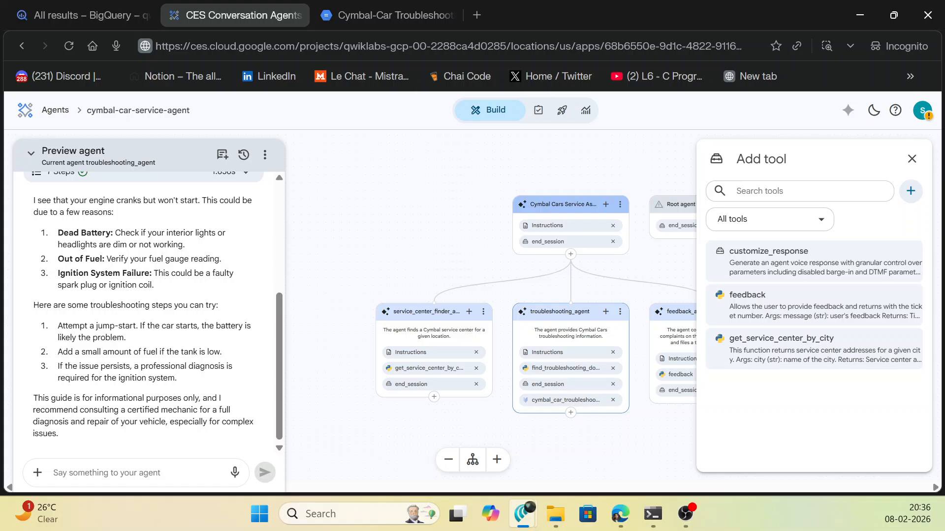
left_click(911, 192)
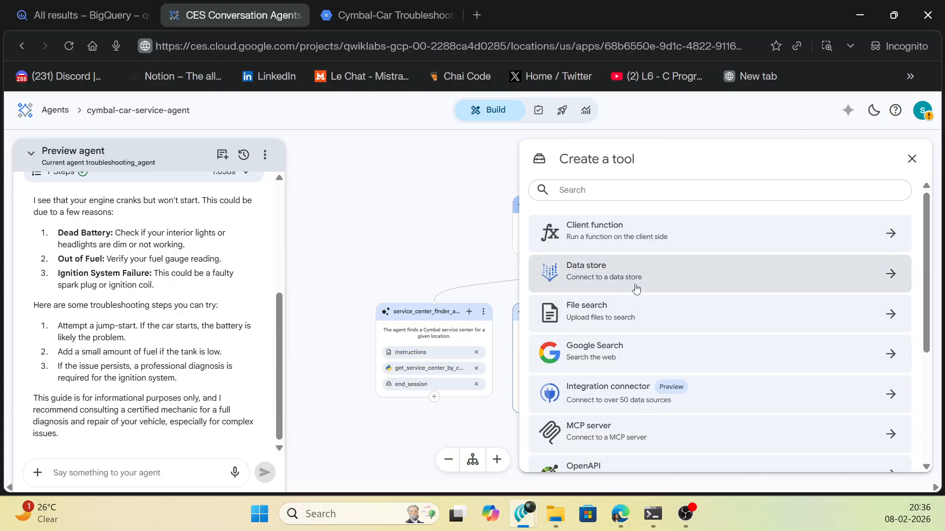
scroll(667, 337, "down", 1)
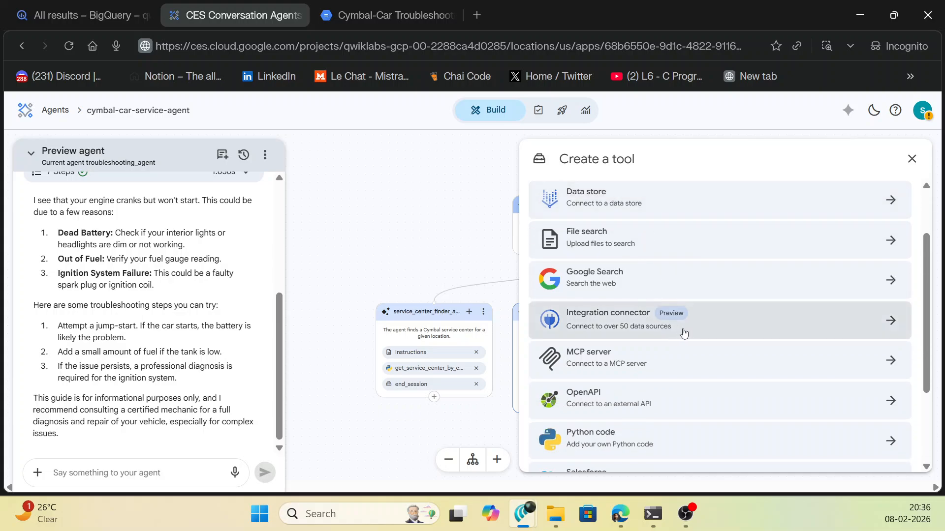
left_click(697, 329)
scroll(683, 315, "down", 3)
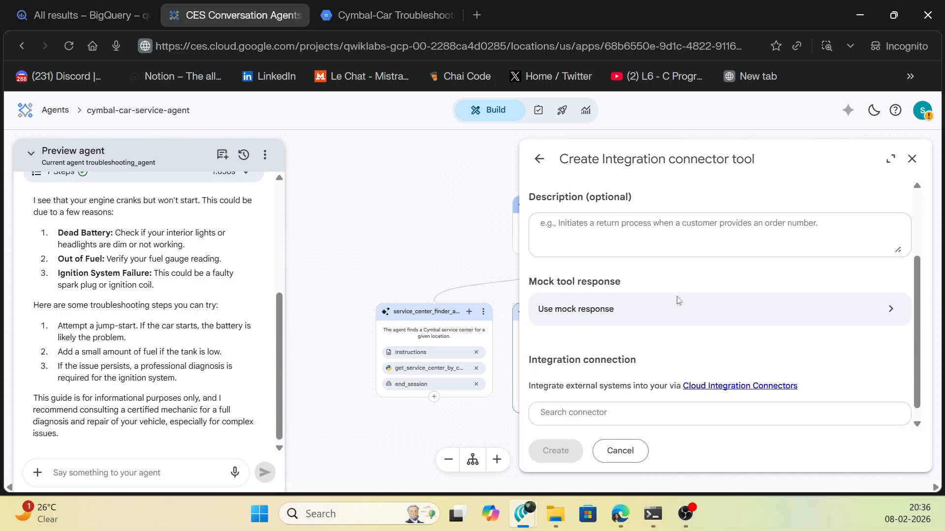
scroll(680, 304, "up", 3)
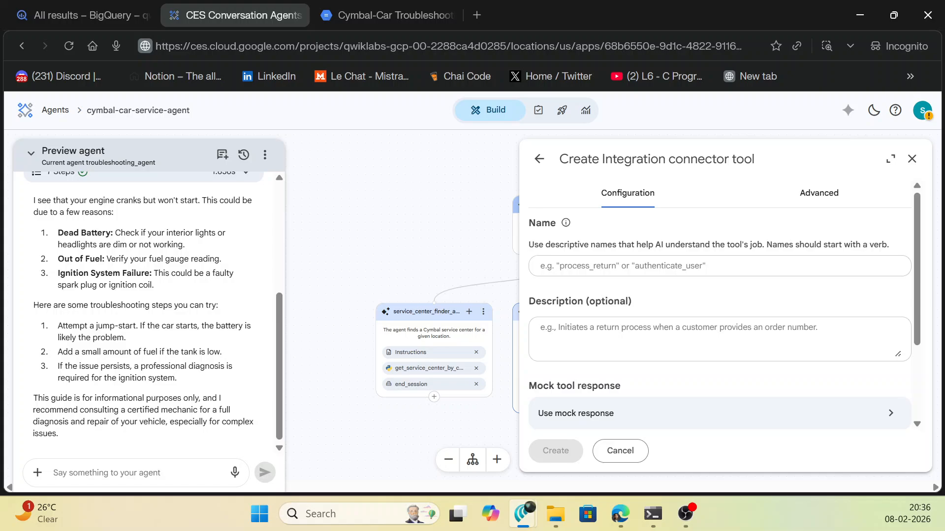
Choose BigQuery as the connector for the tool's integration connection
scroll(743, 364, "down", 2)
left_click(724, 400)
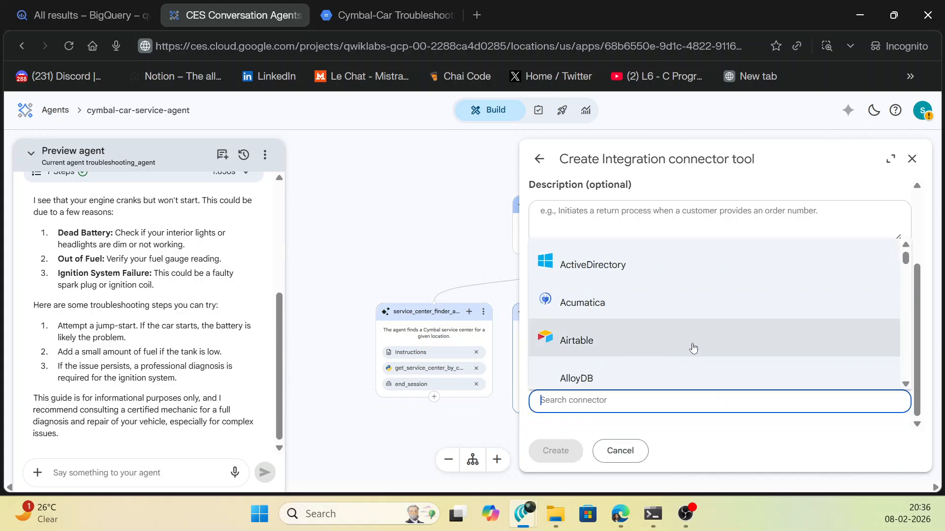
scroll(741, 317, "down", 8)
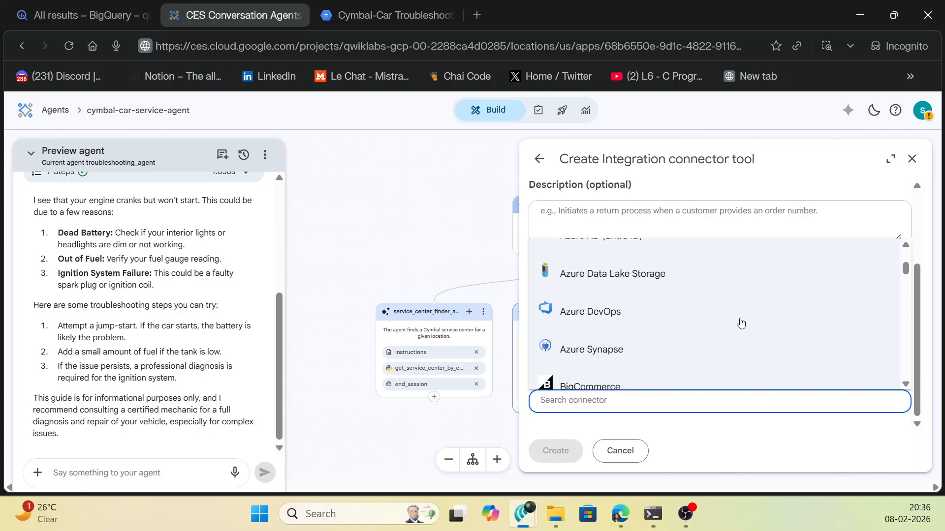
scroll(739, 322, "down", 6)
scroll(654, 297, "up", 2)
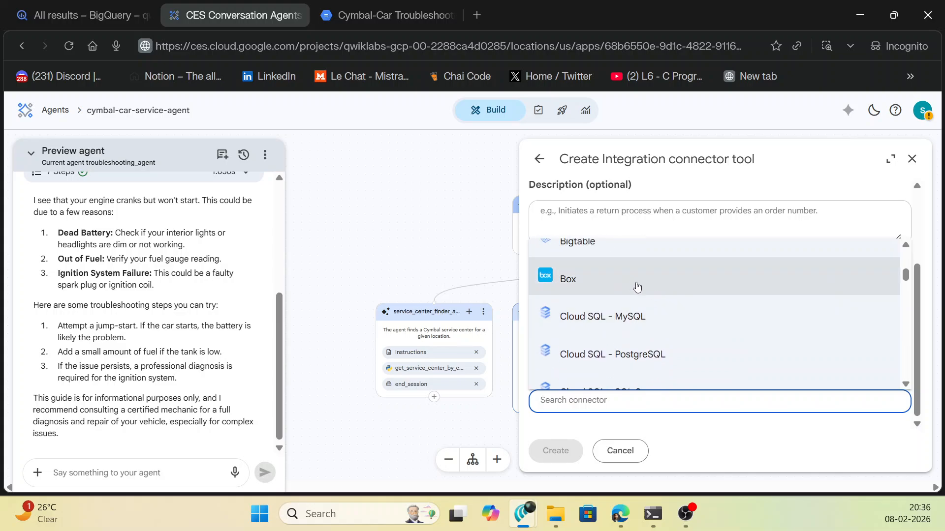
scroll(637, 287, "down", 6)
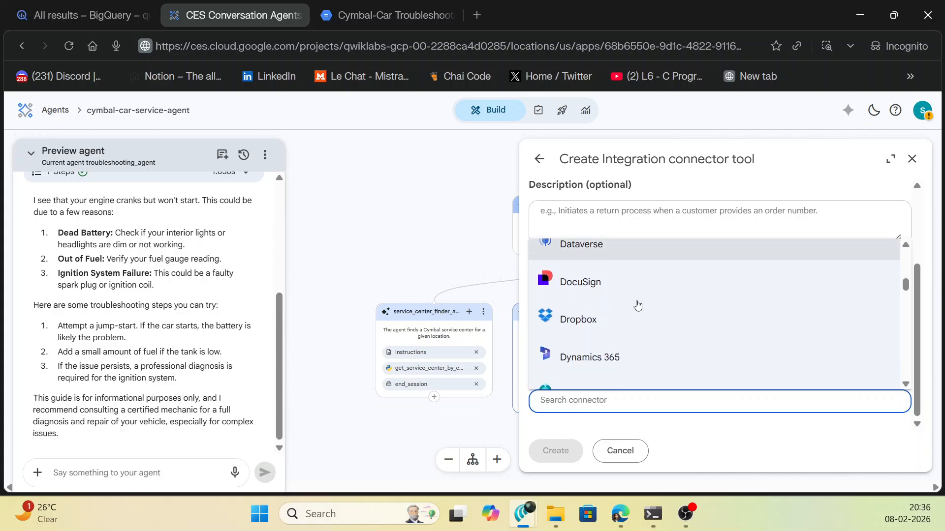
scroll(638, 306, "down", 20)
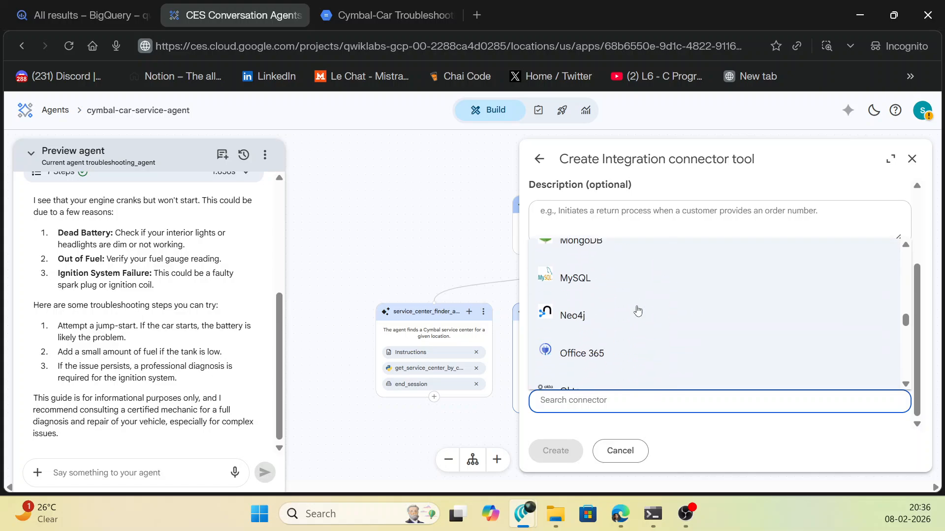
scroll(637, 310, "down", 20)
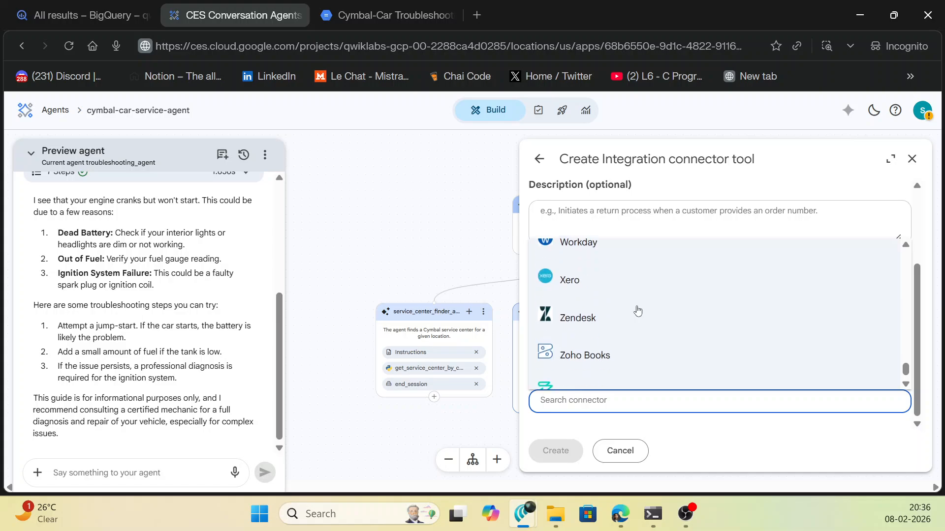
scroll(640, 340, "up", 3)
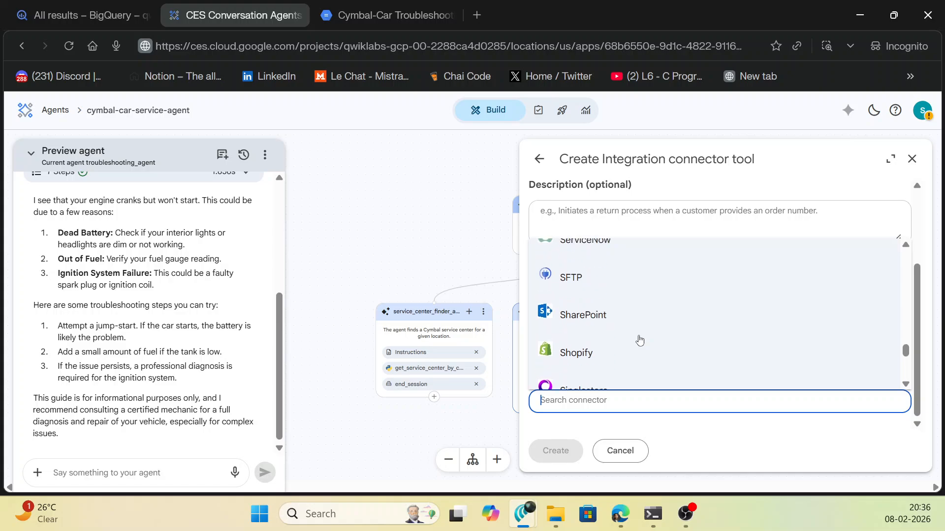
scroll(639, 340, "up", 12)
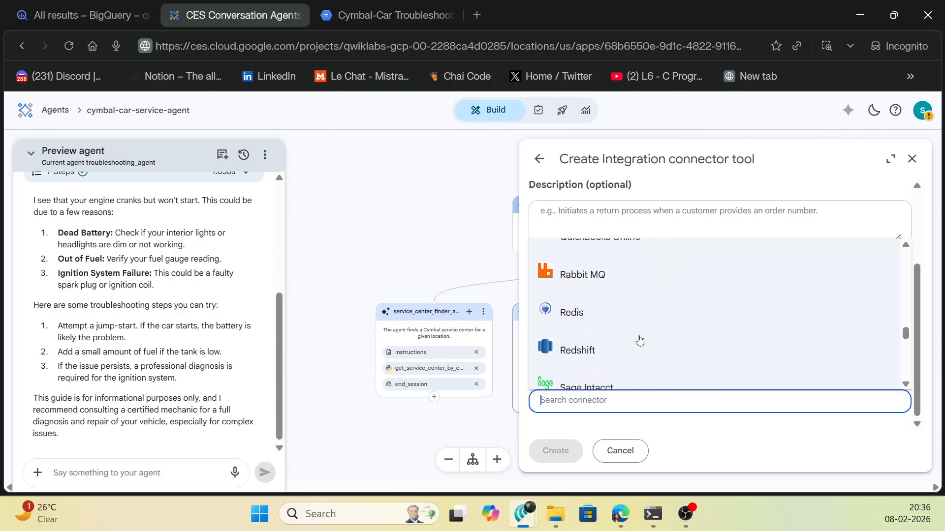
scroll(639, 339, "up", 15)
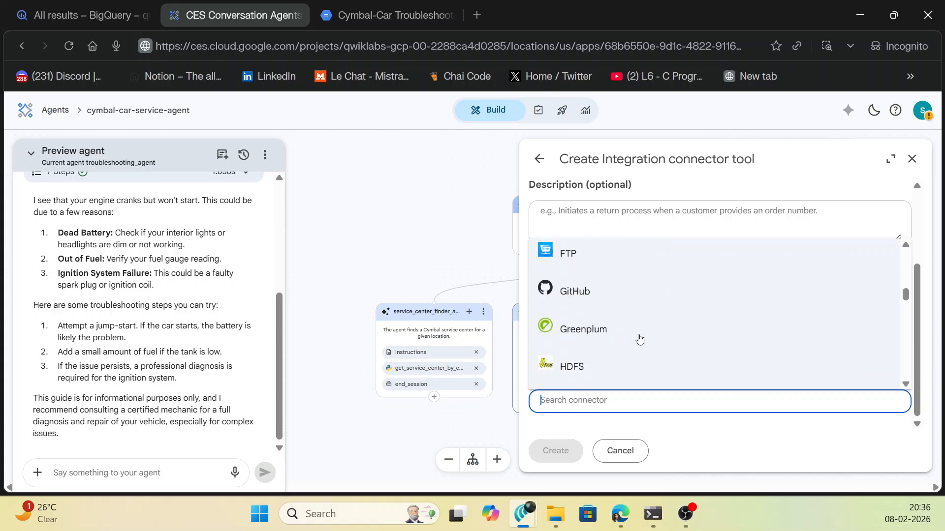
scroll(639, 340, "up", 8)
scroll(639, 340, "down", 3)
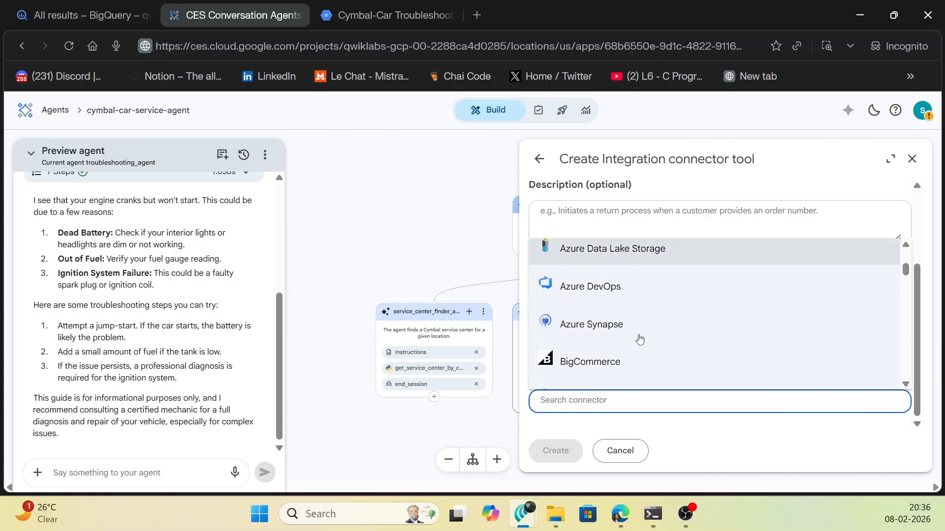
scroll(639, 339, "down", 2)
left_click(610, 265)
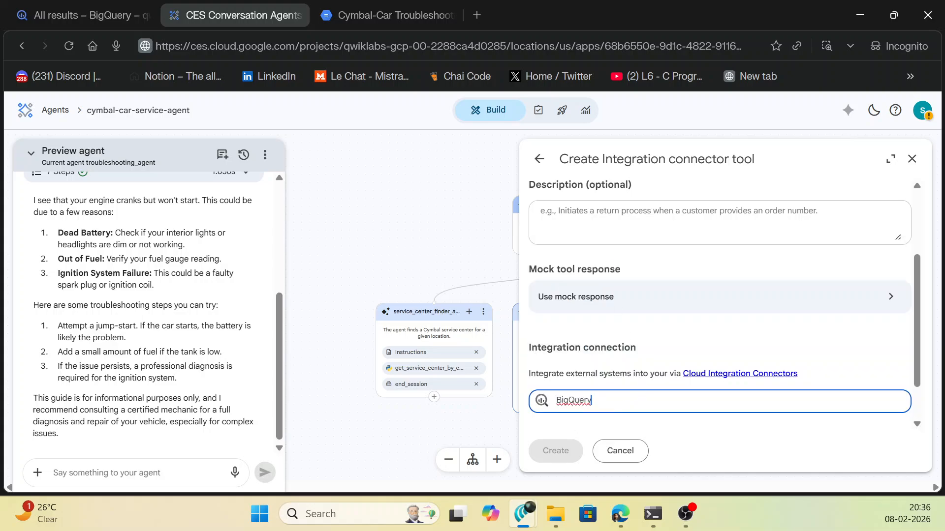
Try to name the tool car-service-center-info-connection and check its advanced execution options
scroll(627, 349, "up", 3)
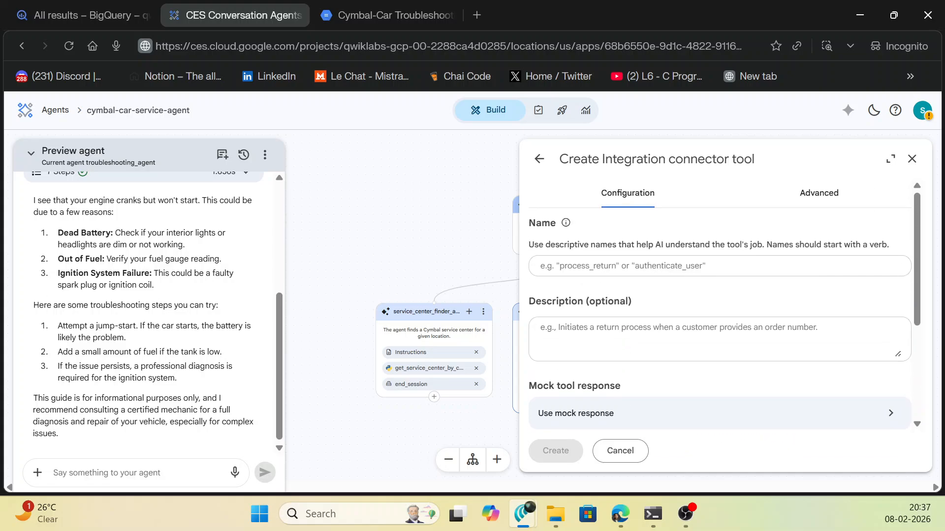
left_click(696, 270)
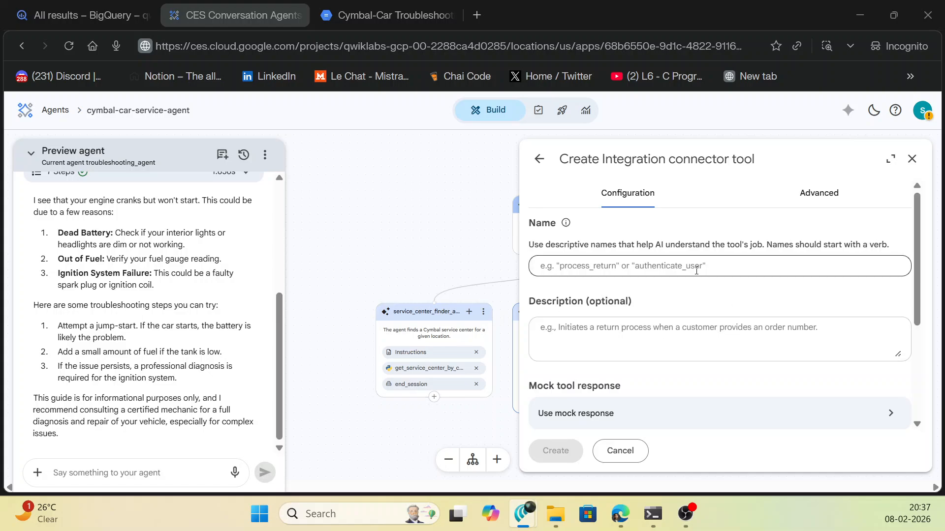
type("car-service-center-info-connection")
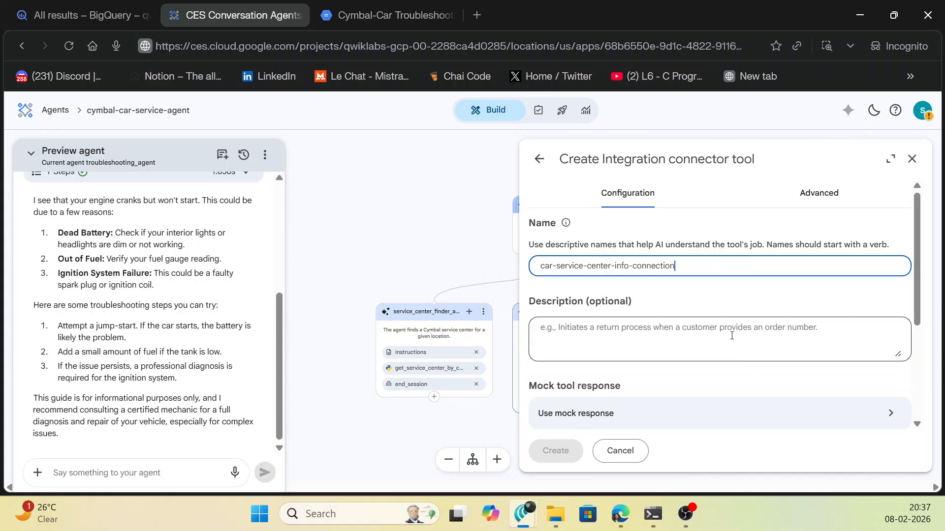
scroll(728, 330, "down", 3)
scroll(735, 307, "up", 5)
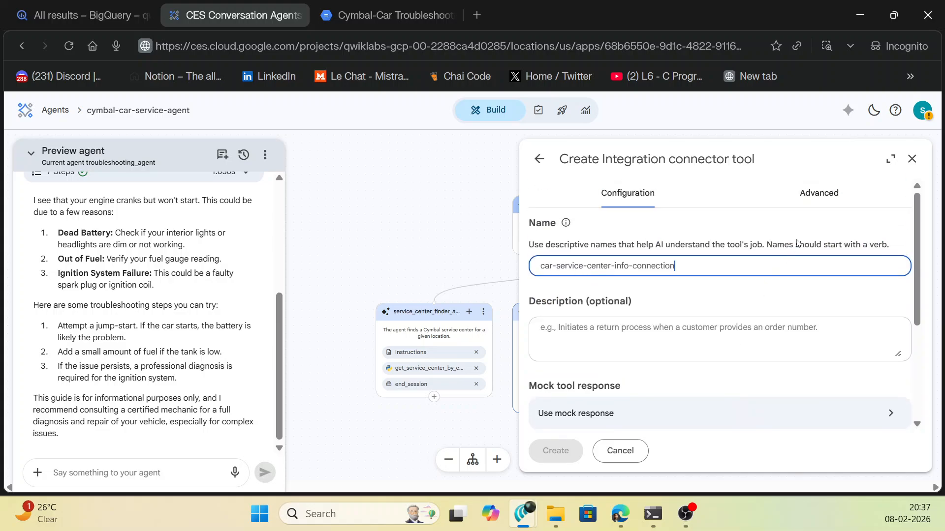
left_click(801, 192)
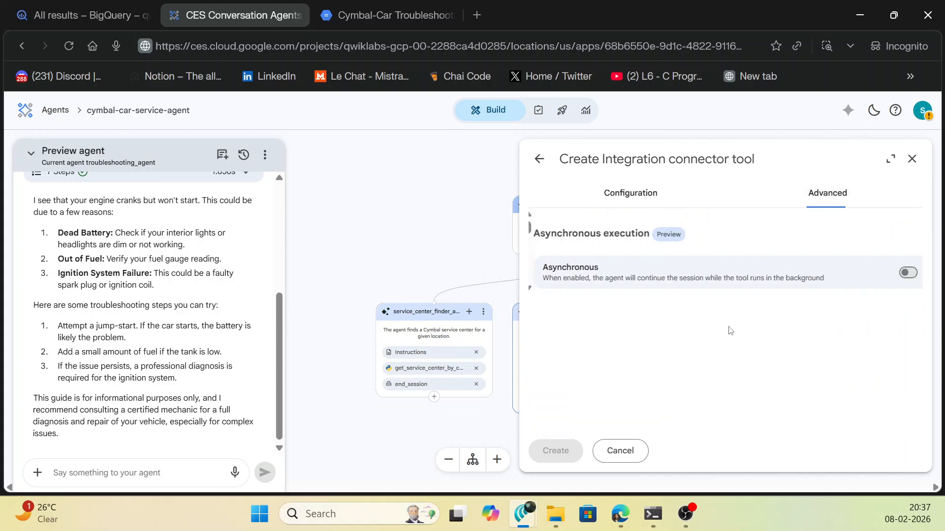
left_click(630, 193)
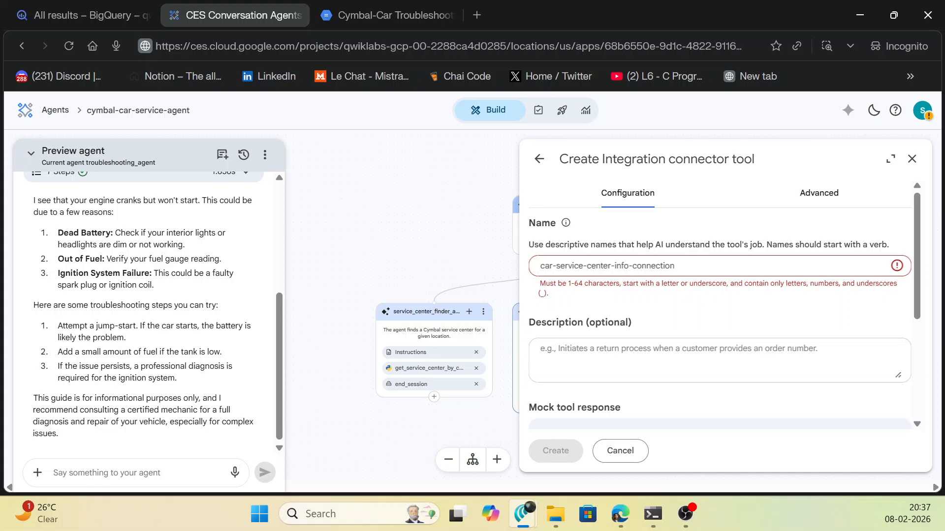
Replace the connector tool's name with service_center_info_bigquery_tool
key("alt+Tab")
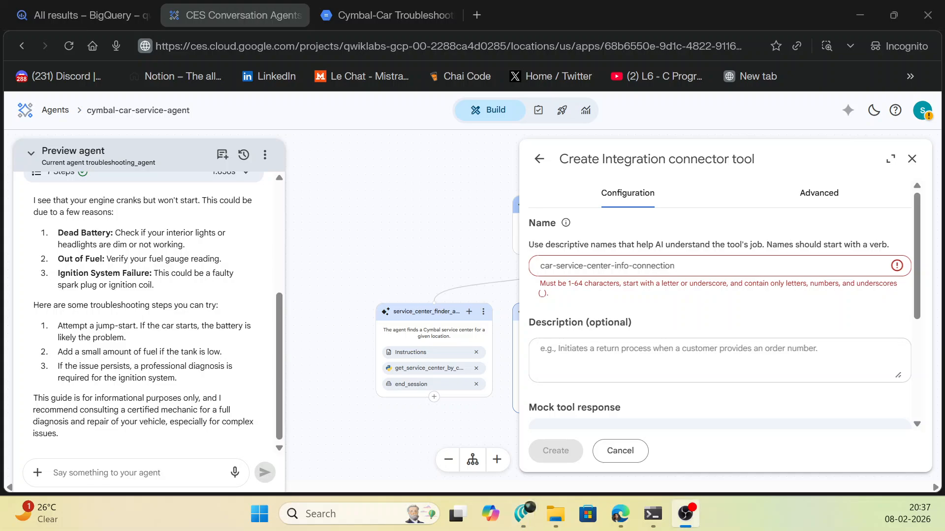
key("alt+Tab")
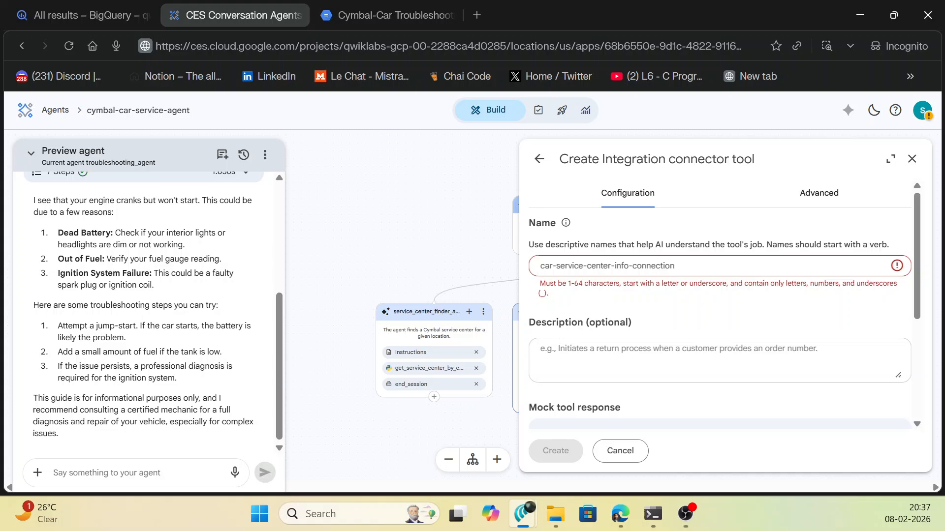
key("alt+Tab")
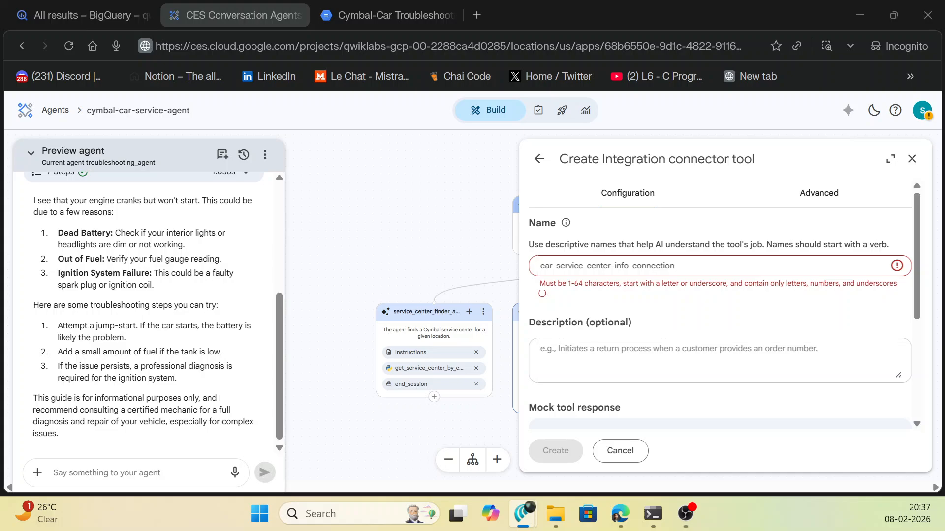
left_click(580, 271)
type("service_center_info_bigquery_tool")
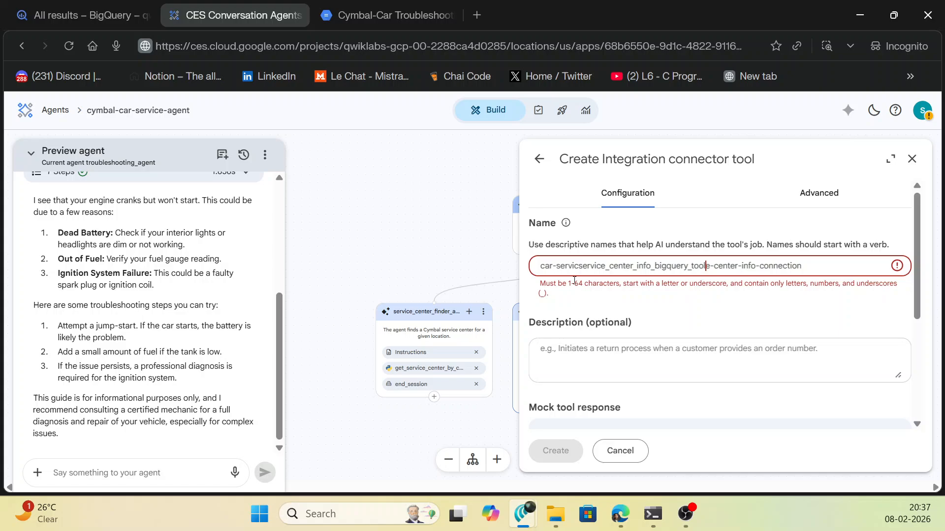
triple_click(624, 266)
type("service_center_info_bigquery_tool")
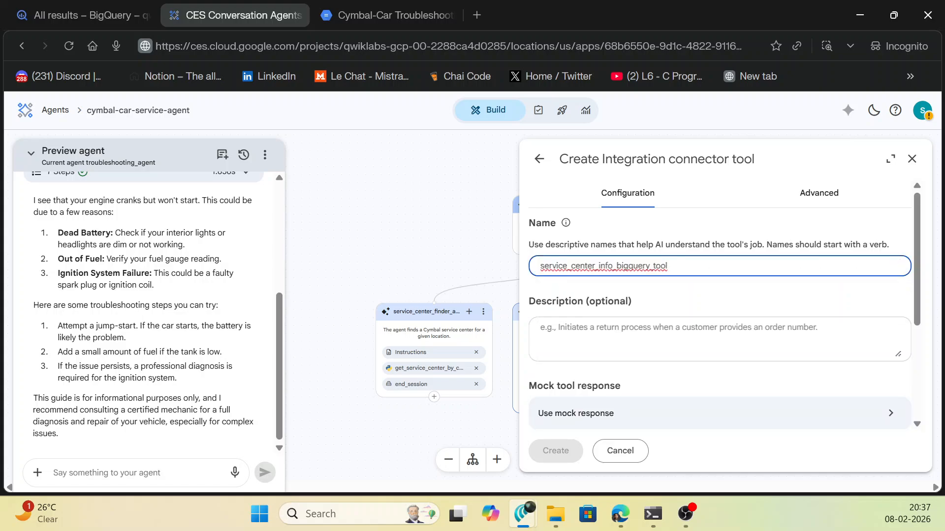
Describe the tool as "This tool connects to the service center information database and fetches service center information from the database."
key("alt+Tab")
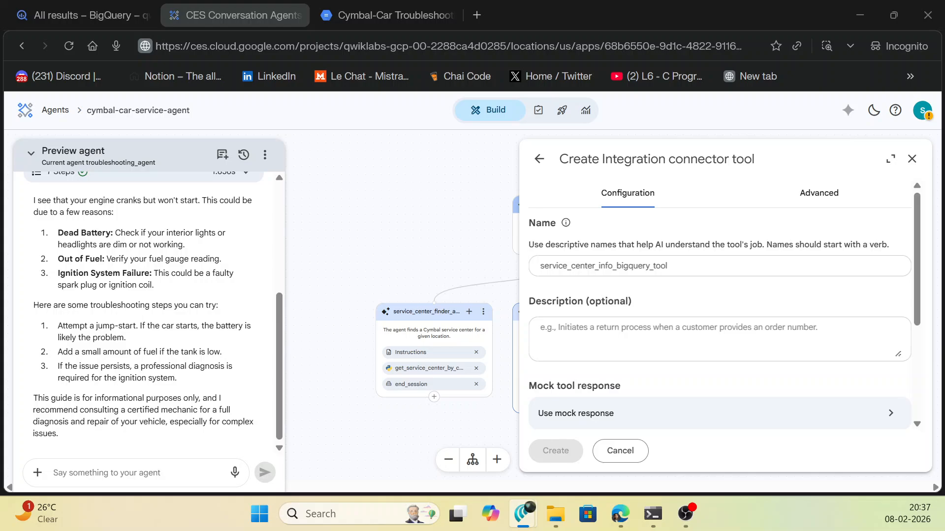
left_click(577, 342)
type("This tool connects to the service center information database and fetches service center information from the database.")
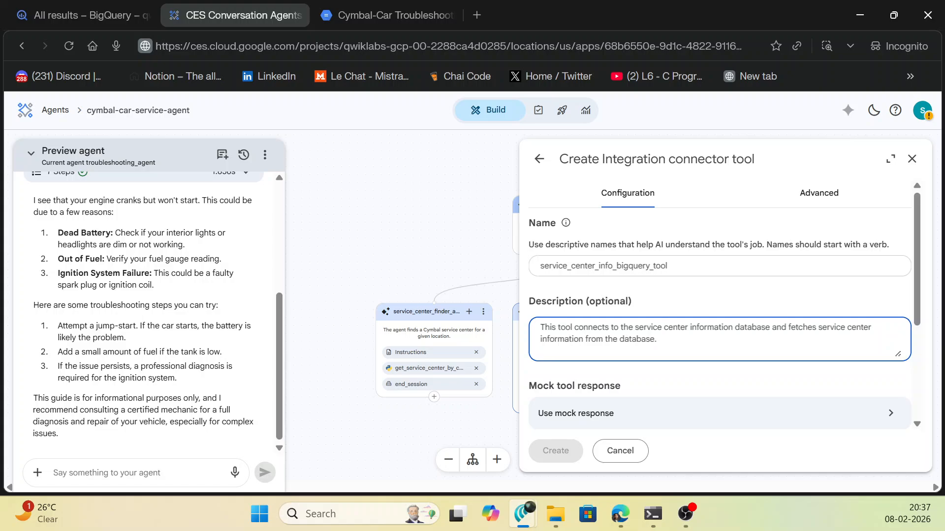
Keep BigQuery as the connector and start creating a new BigQuery connection in Integration Connectors
scroll(592, 372, "down", 4)
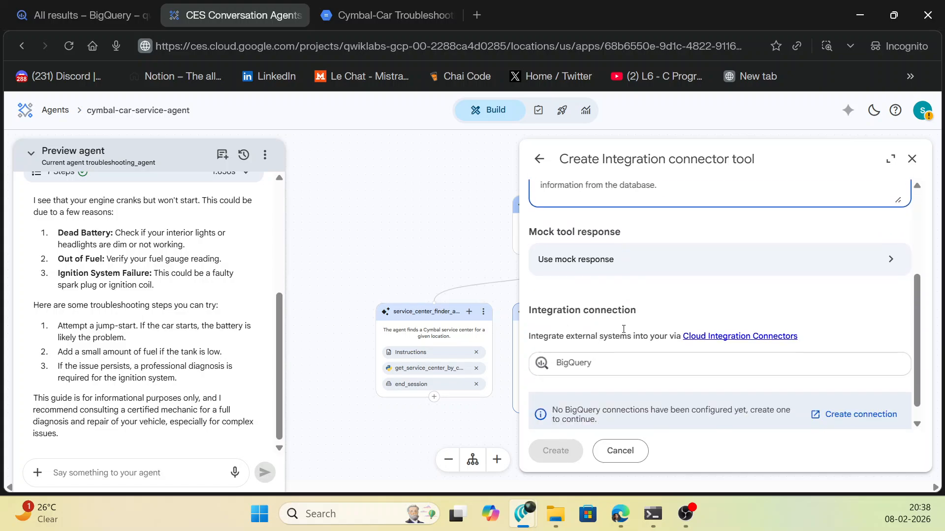
left_click(631, 348)
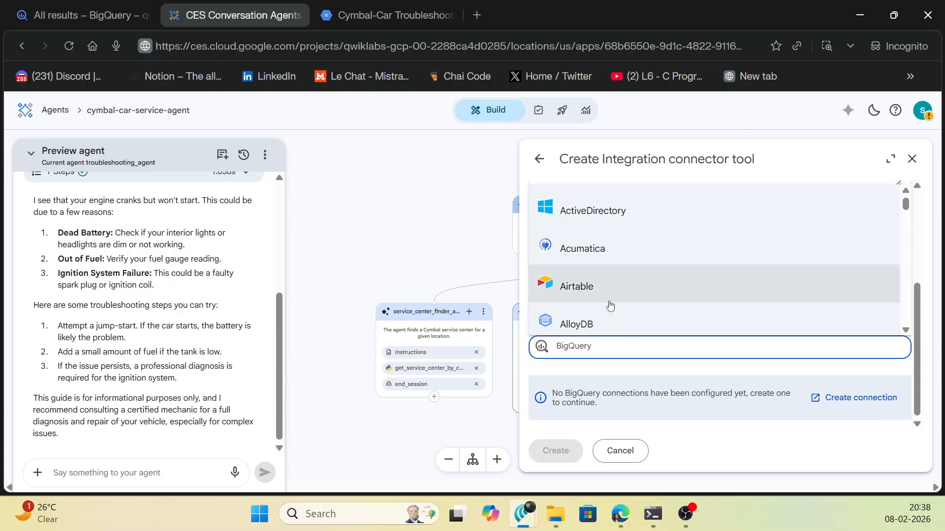
left_click(625, 373)
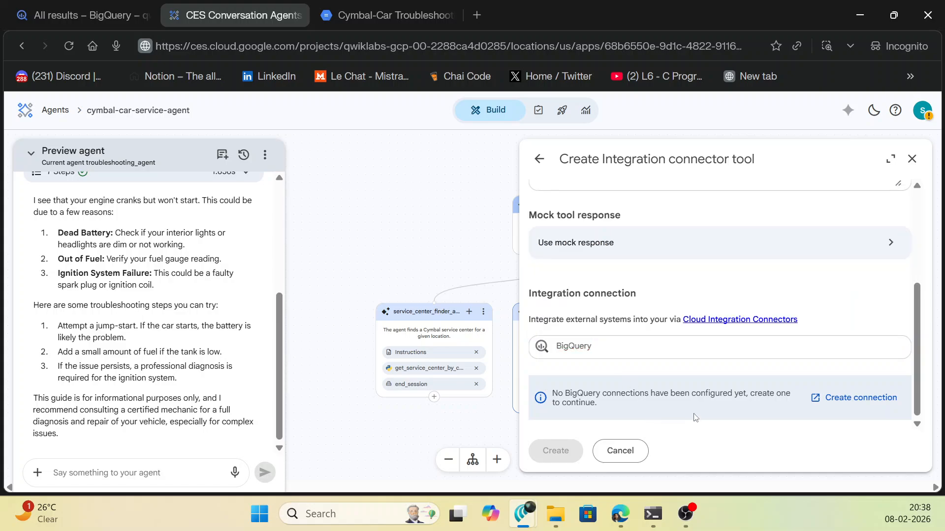
left_click(839, 403)
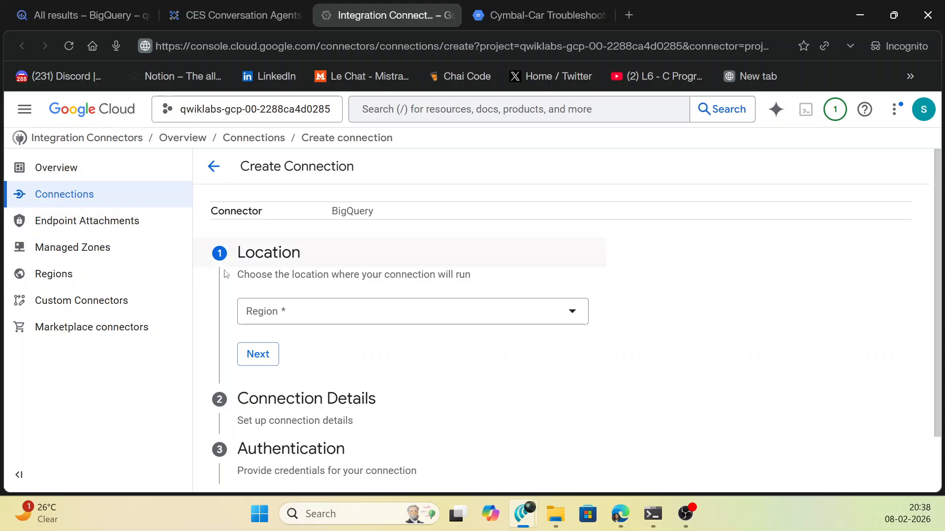
Set the new connection's region to us-central1 (Iowa) and proceed to its connection details
left_click(317, 305)
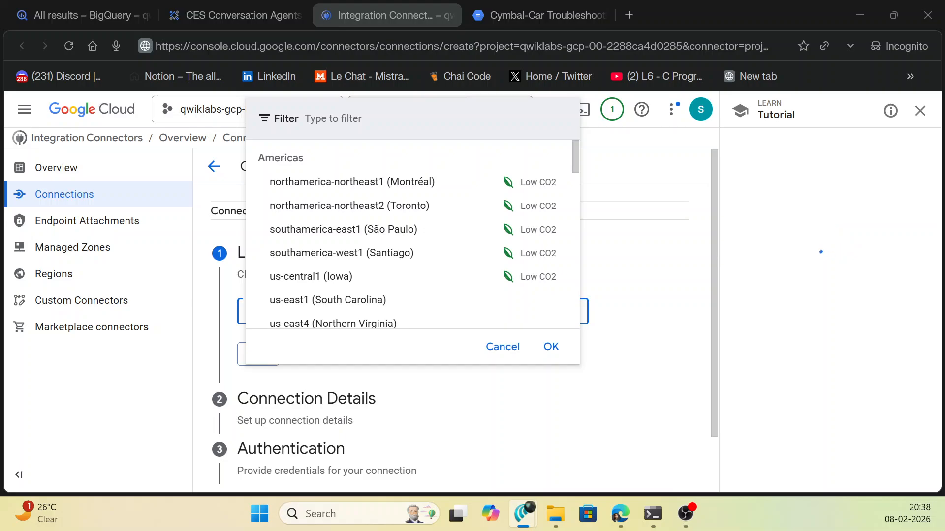
type("us-central1")
left_click(456, 150)
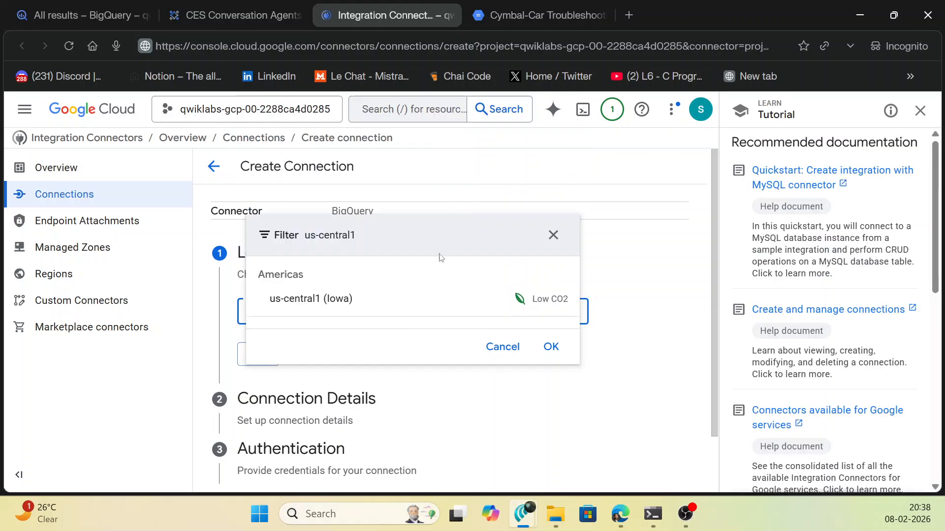
left_click(384, 294)
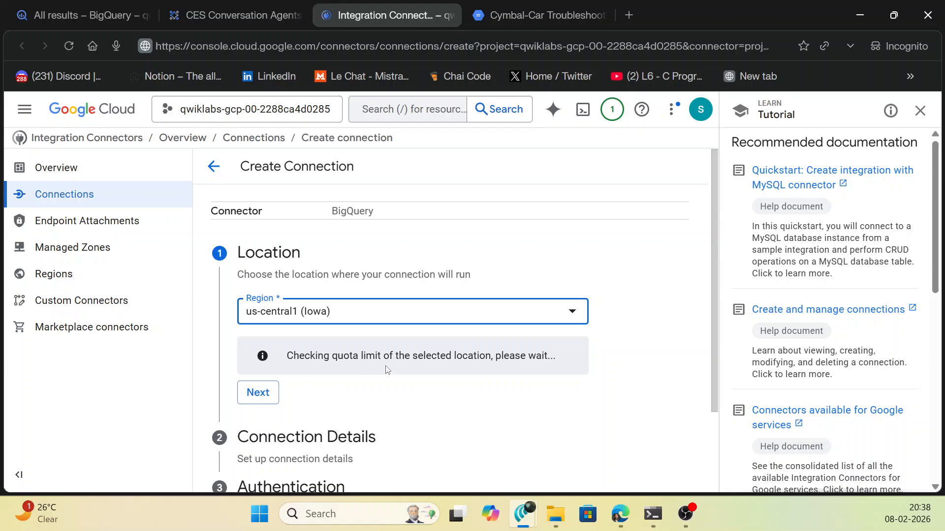
scroll(381, 374, "down", 2)
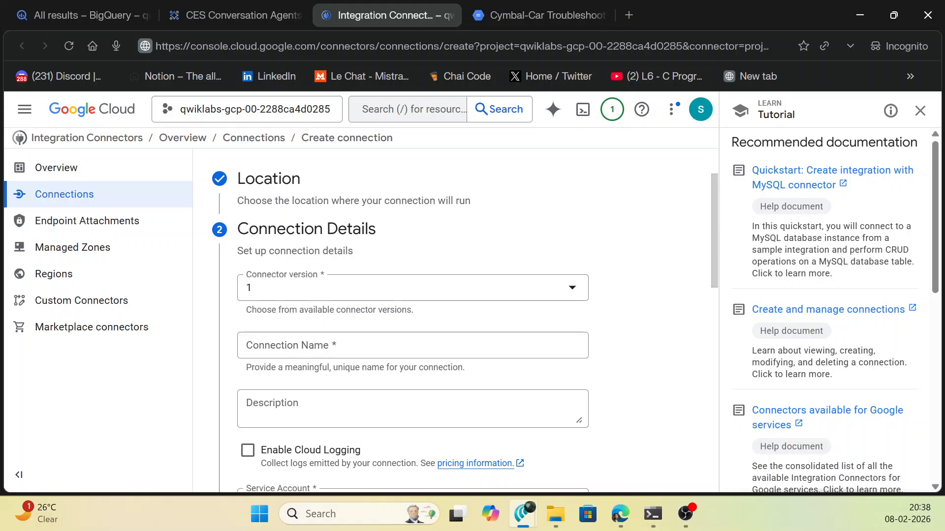
Name the new BigQuery connection car-service-center-info-connection
key("alt+Tab")
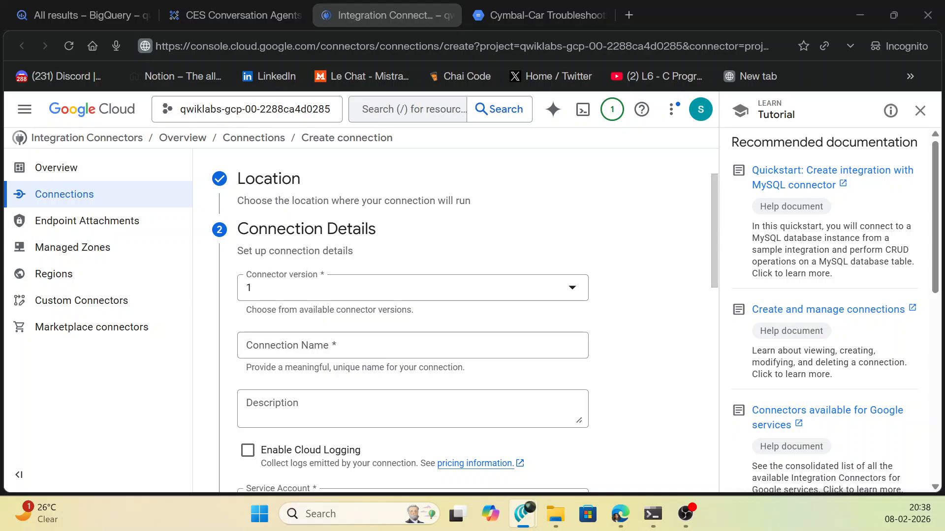
left_click(311, 347)
type("car-service-center-info-connection")
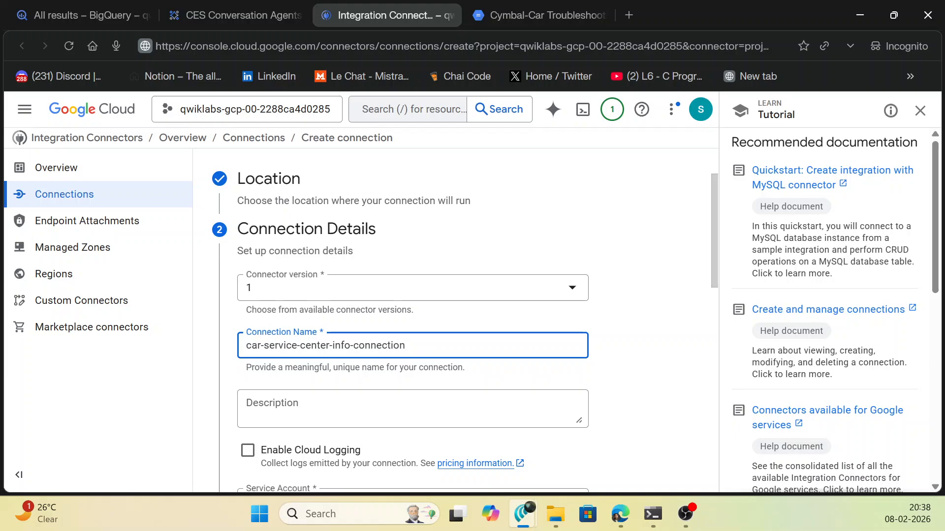
Enable Cloud Logging for the connection and set its log level to Debug
scroll(306, 364, "down", 1)
left_click(247, 377)
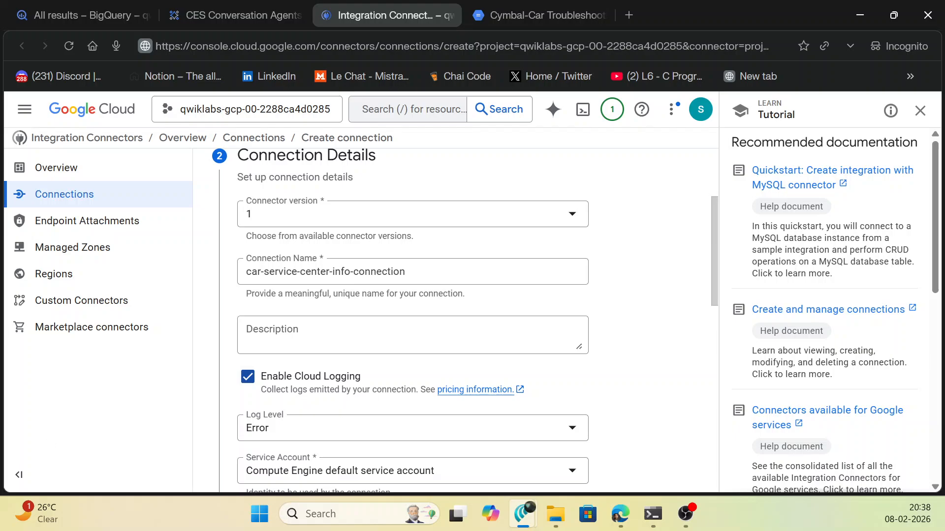
left_click(328, 427)
left_click(331, 418)
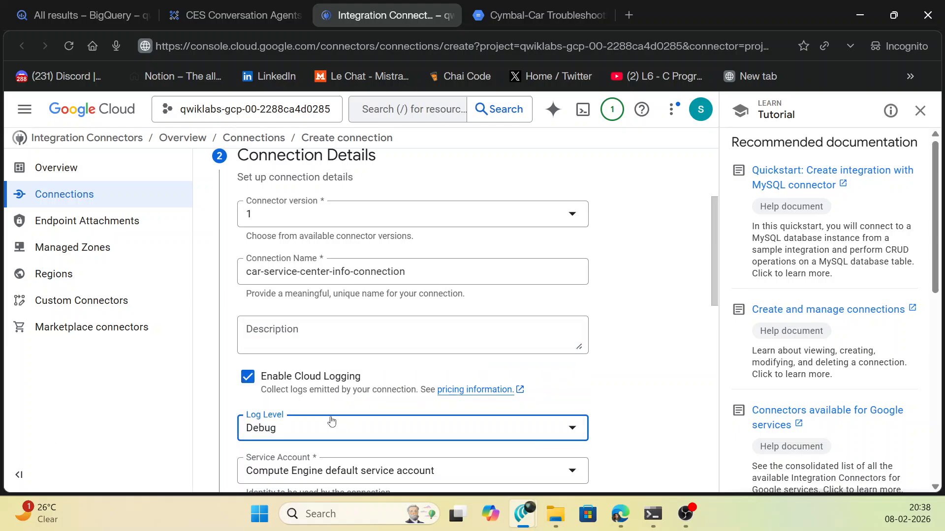
Set the connection's project ID to qwiklabs-gcp-00-2288ca4d0285 and its dataset ID to car_service_agent_data
scroll(477, 366, "down", 3)
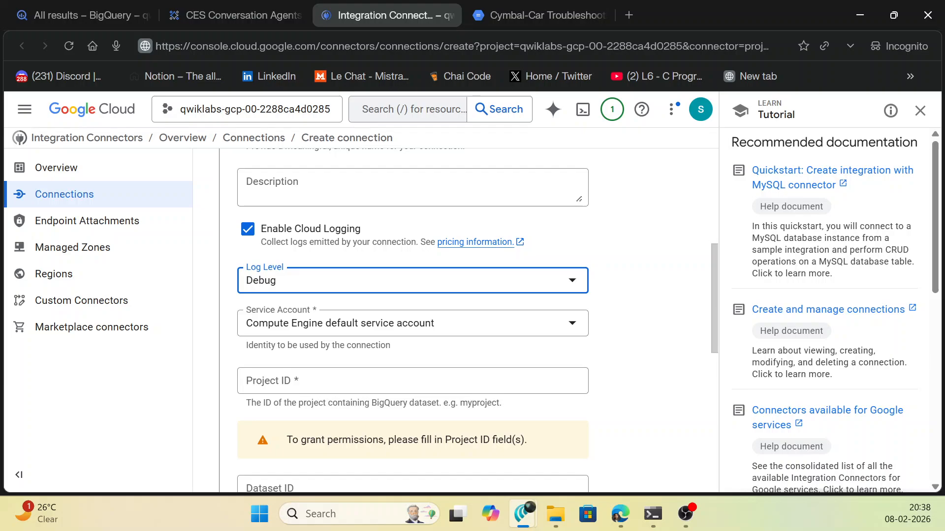
left_click(295, 381)
type("qwiklabs-gcp-00-2288ca4d0285")
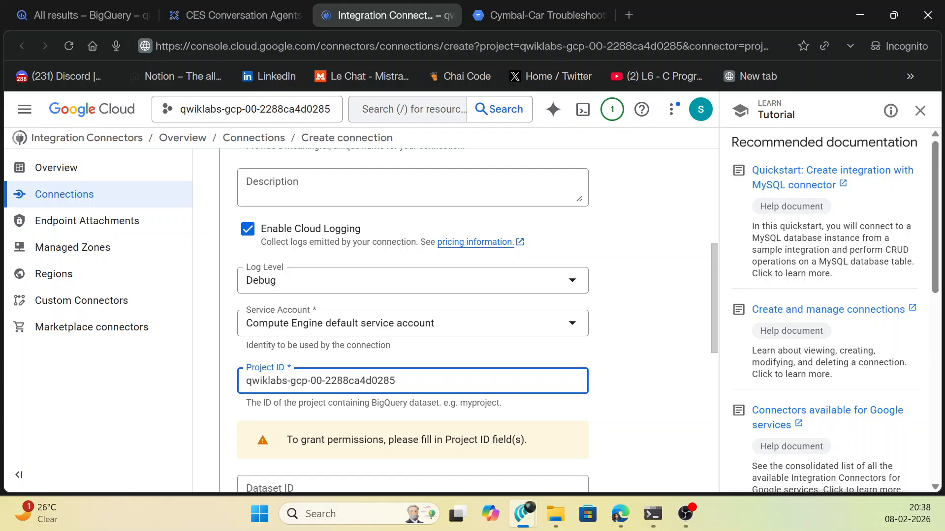
key("alt+Tab")
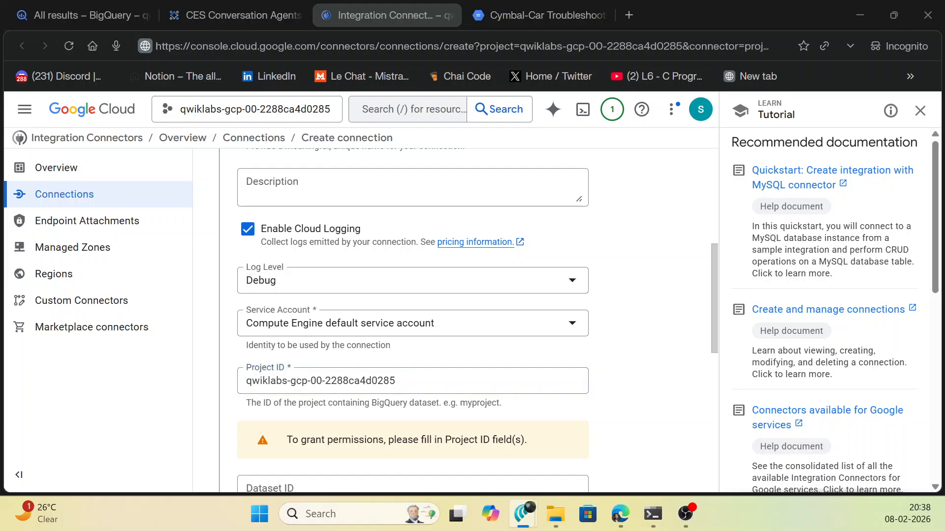
scroll(343, 345, "down", 3)
left_click(333, 376)
type("car_service_agent_data")
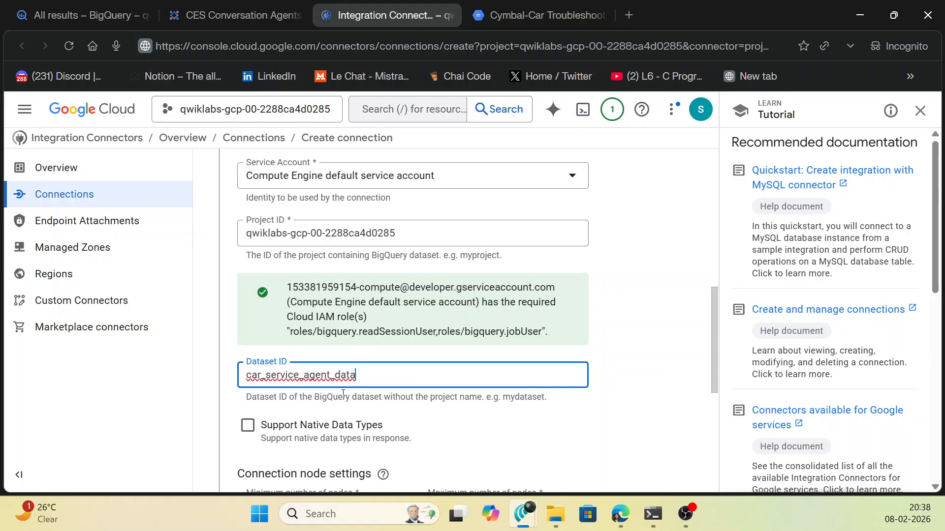
Create the connection with the default node settings and No Authentication
scroll(343, 393, "down", 6)
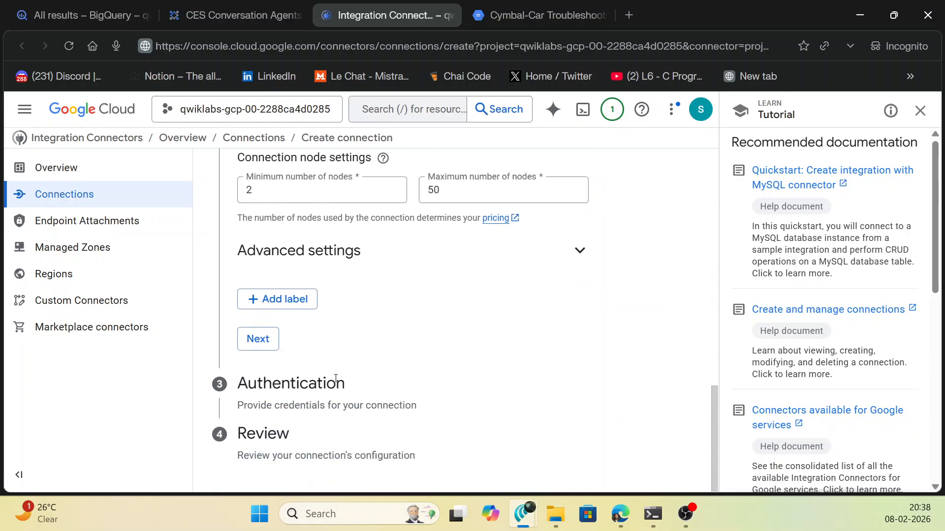
scroll(336, 378, "up", 1)
left_click_drag(365, 320, 315, 321)
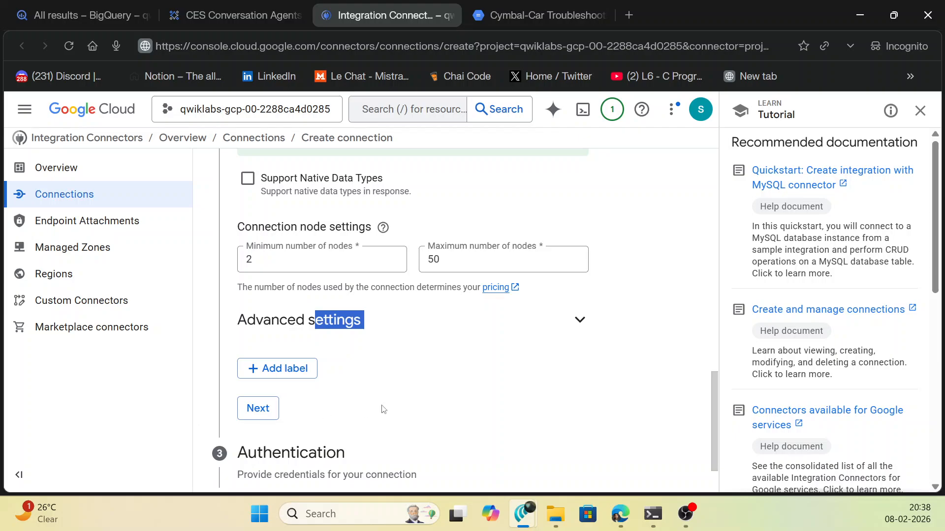
left_click(266, 412)
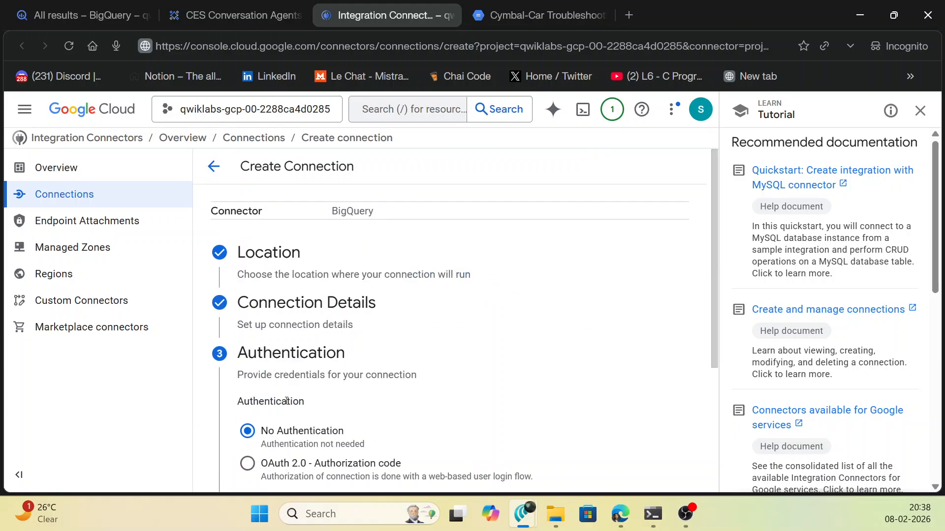
scroll(287, 401, "down", 4)
left_click(257, 388)
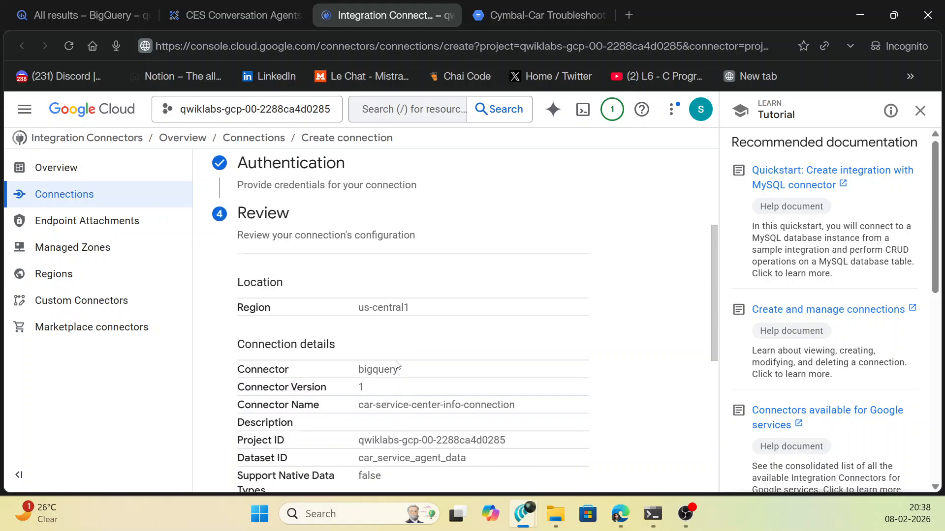
scroll(397, 365, "down", 7)
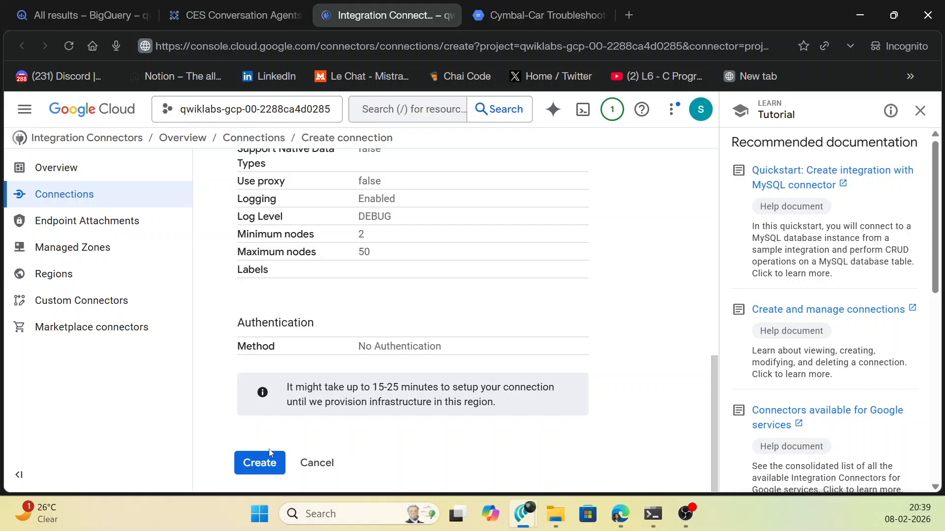
left_click(269, 453)
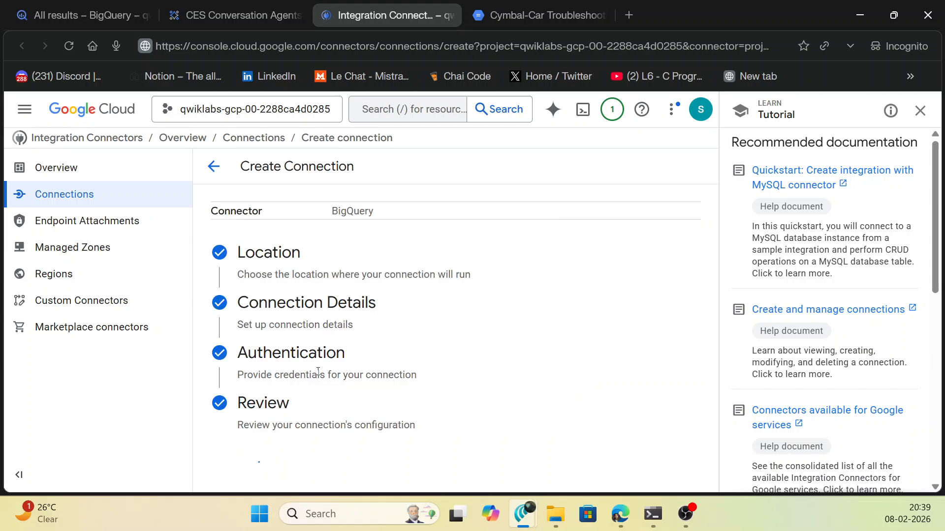
Switch to CES Conversation Agents and review the connector tool's name, description and BigQuery integration connection section
left_click(231, 17)
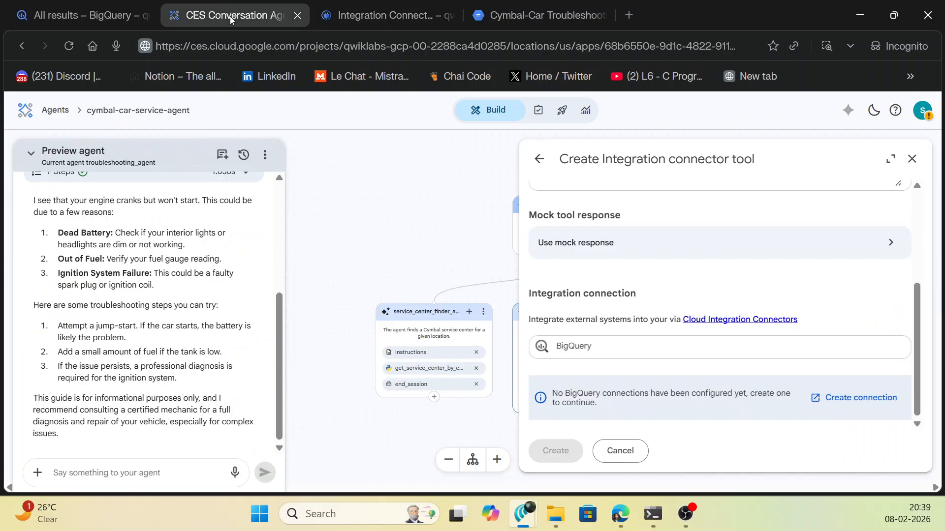
scroll(634, 315, "up", 4)
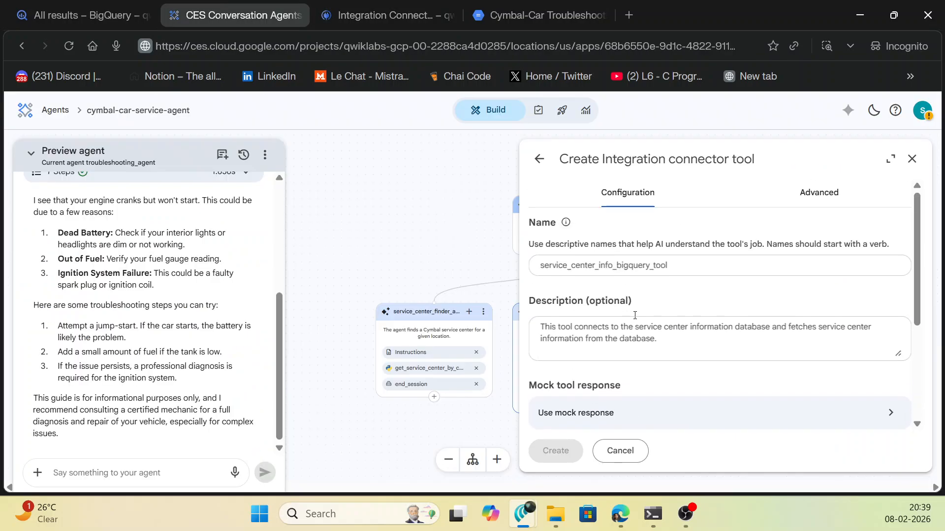
scroll(634, 318, "down", 3)
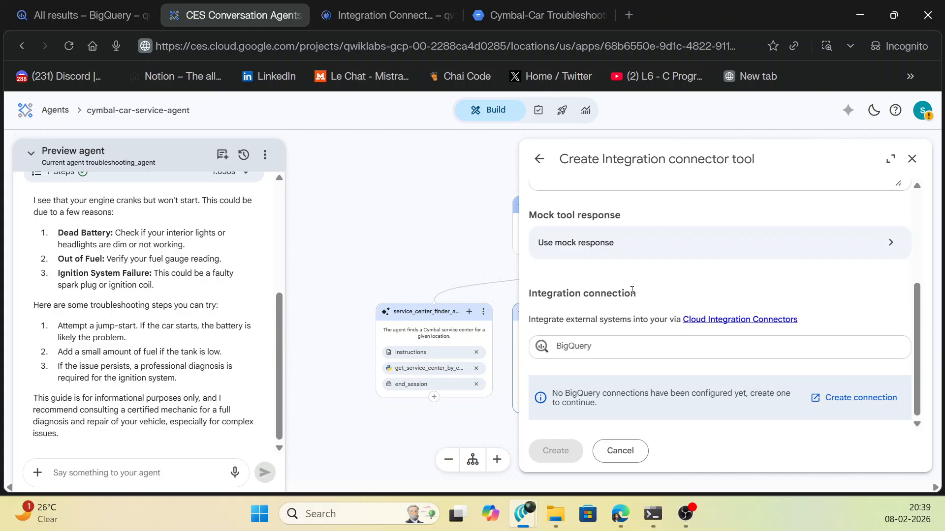
key("alt+Tab")
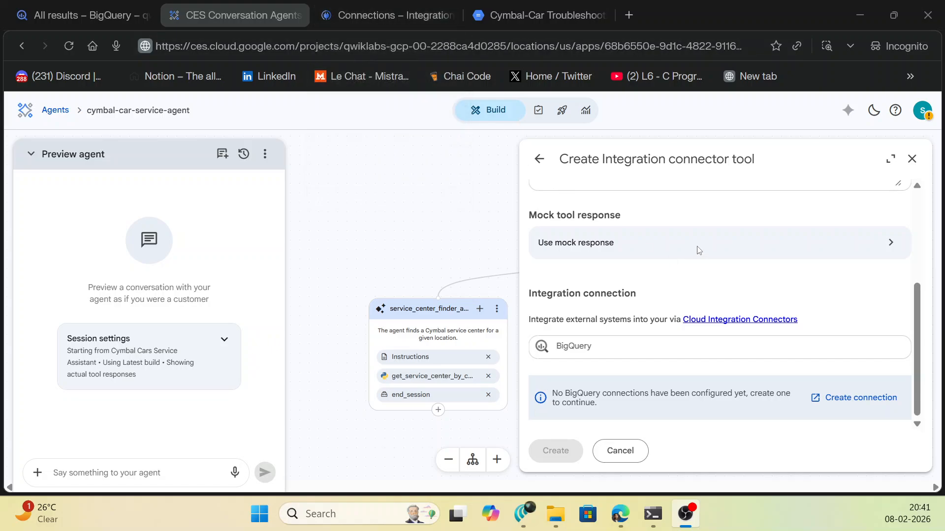
Return to BigQuery, dismiss the data store message and enlarge the Cloud Shell terminal to inspect the IAM policy output
left_click(93, 2)
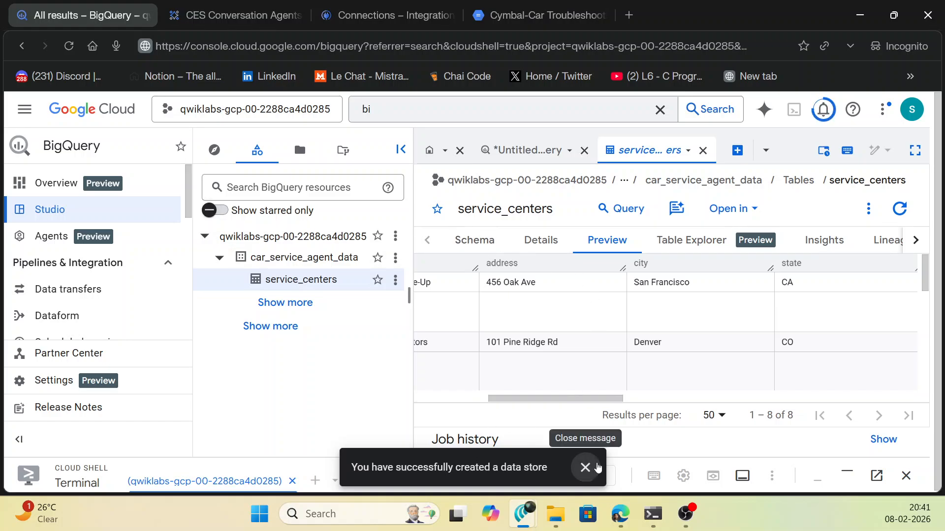
left_click(585, 467)
left_click_drag(470, 460, 470, 130)
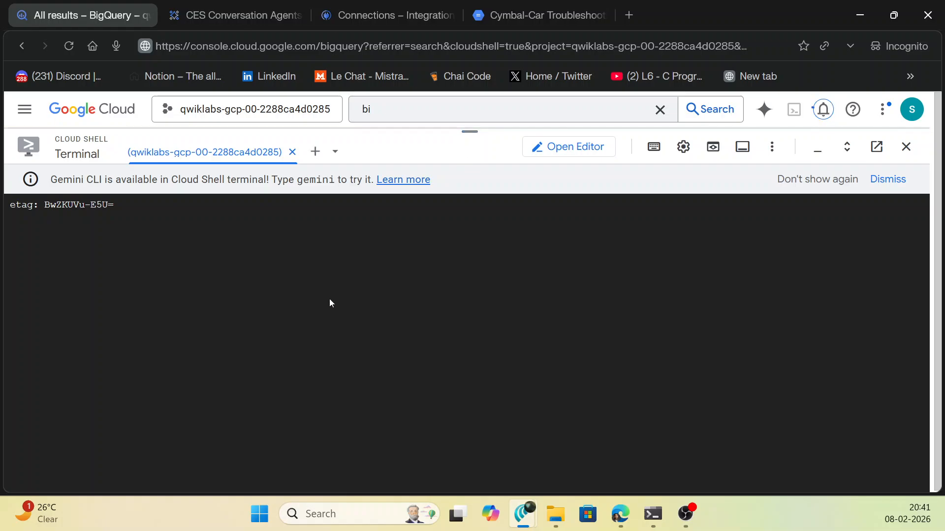
scroll(353, 300, "up", 4)
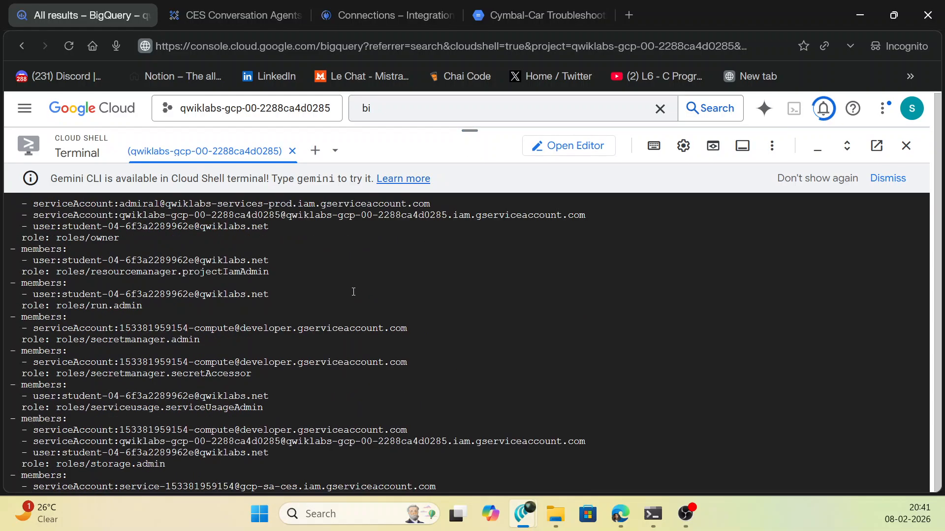
scroll(363, 363, "down", 4)
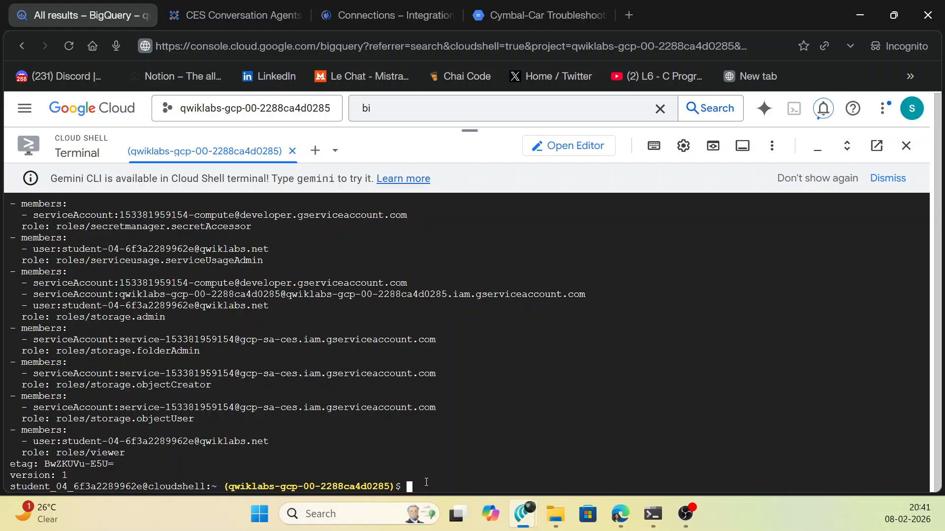
Run the prepared commands in Cloud Shell to grant the project's service accounts IAM roles, including roles/run.invoker and roles/storage.objectViewer
key("ctrl+v")
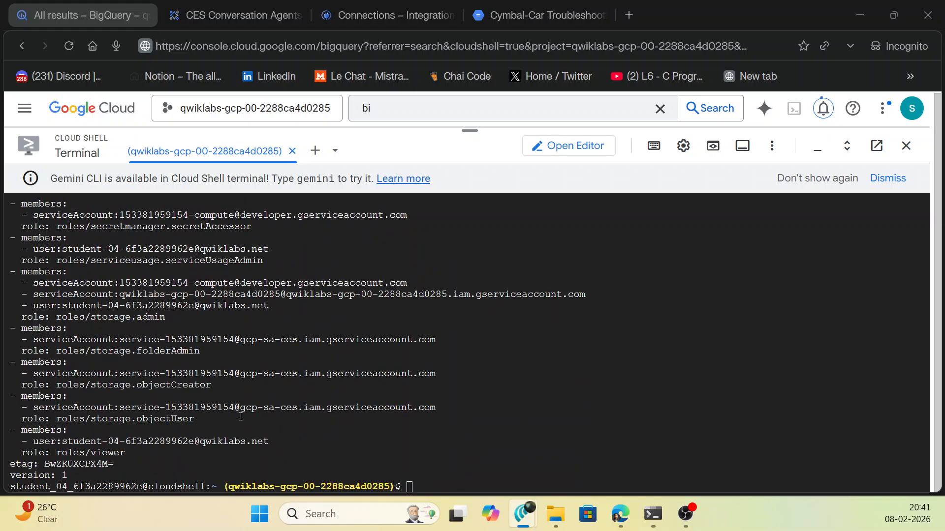
left_click(434, 487)
key("ctrl+v")
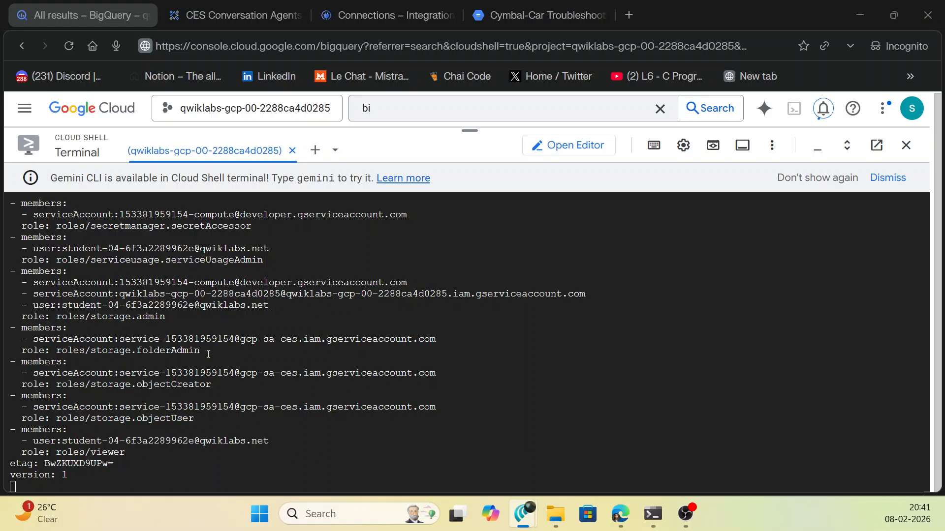
scroll(379, 404, "up", 5)
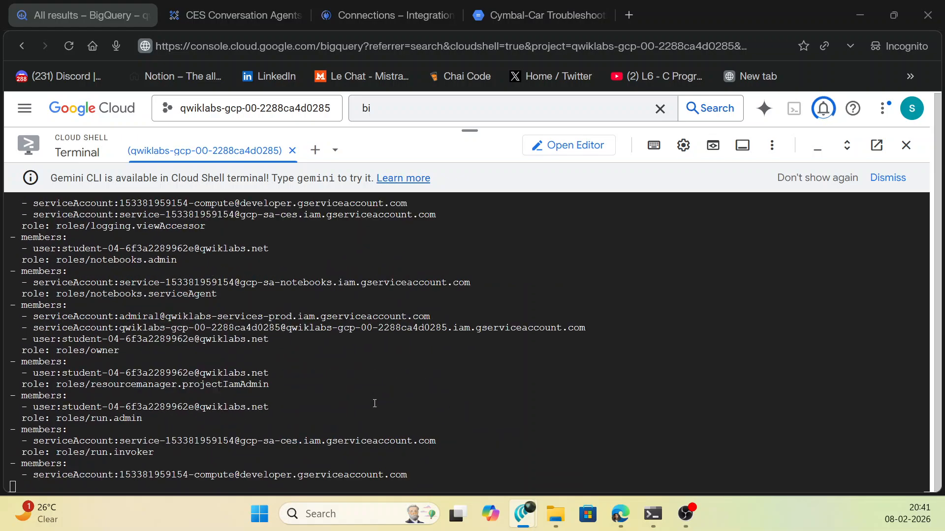
scroll(374, 403, "down", 5)
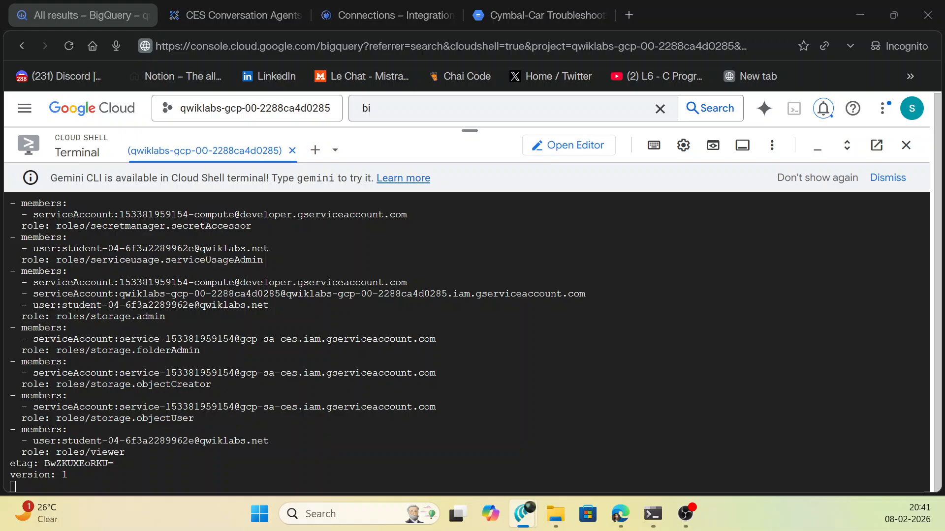
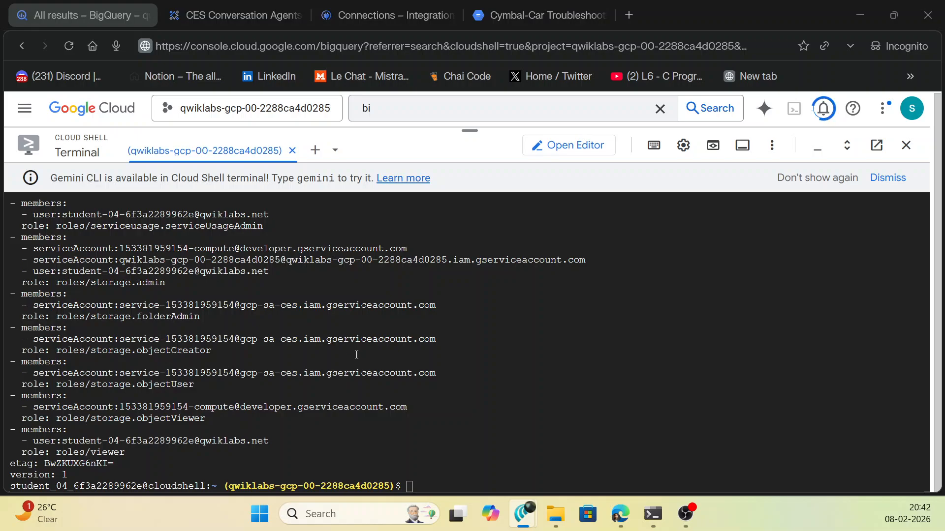
type("wget https://storage.googleapis.com/partner-genai-bucket/next-gen-conversational-agents/v1.1/lab003_tools_and_connectors/openapi-tool.zip")
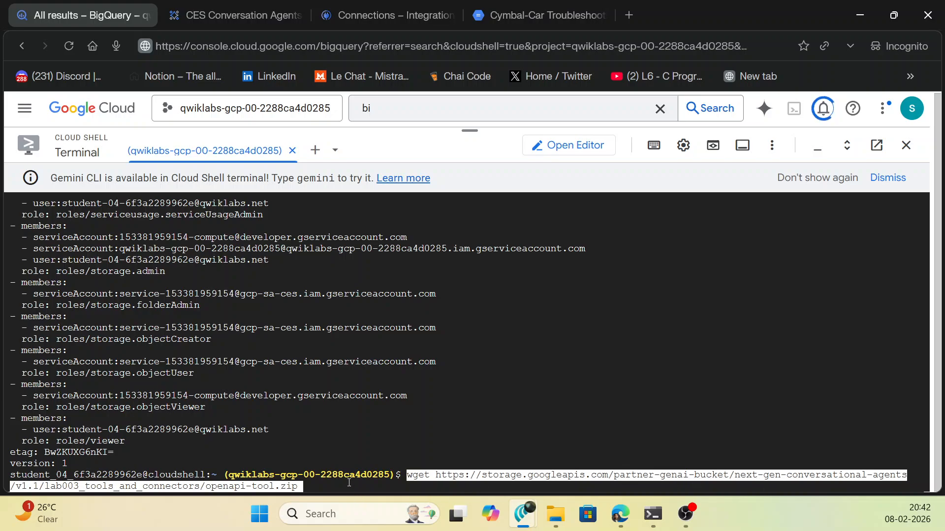
key("Return")
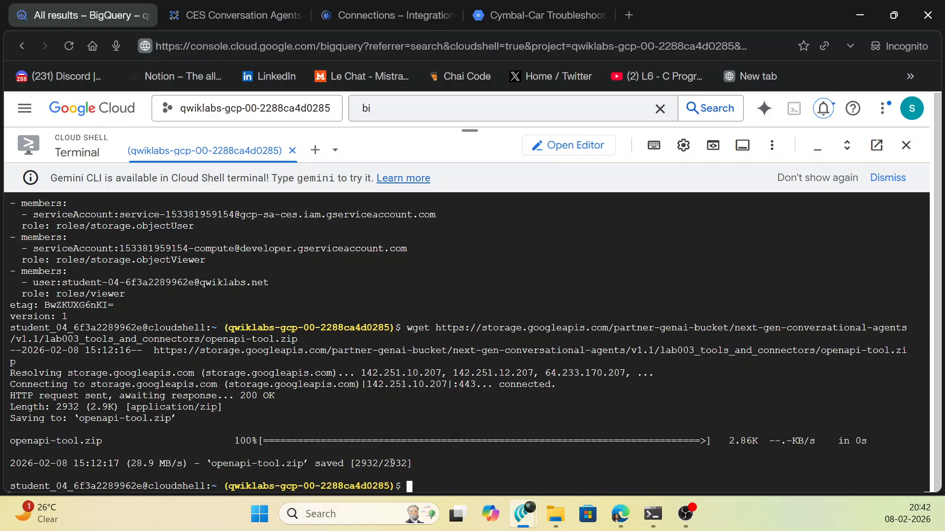
Unzip openapi-tool.zip, enter its folder and deploy its source to Cloud Run as $GOOGLE_CLOUD_PROJECT-feedback in us-central1, disallowing unauthenticated access
key("alt+Tab")
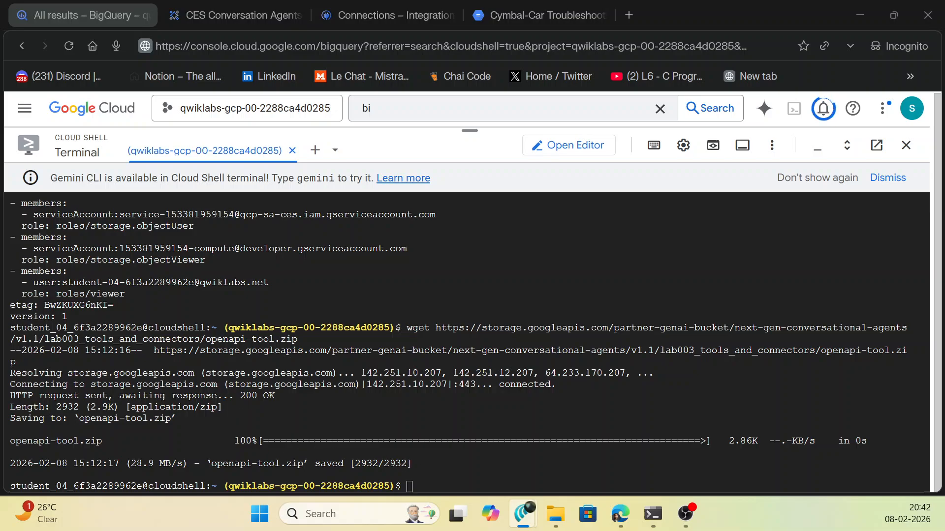
left_click(415, 489)
type("unzip openapi-tool.zip cd openapi-tool/   export APP_NAME=$GOOGLE_CLOUD_PROJECT-feedback export REGION=us-central1  gcloud run deploy $APP_NAME --source . --platform managed --region $REGION --project=$GOOGLE_CLOUD_PROJECT --no-allow-unauthenticated")
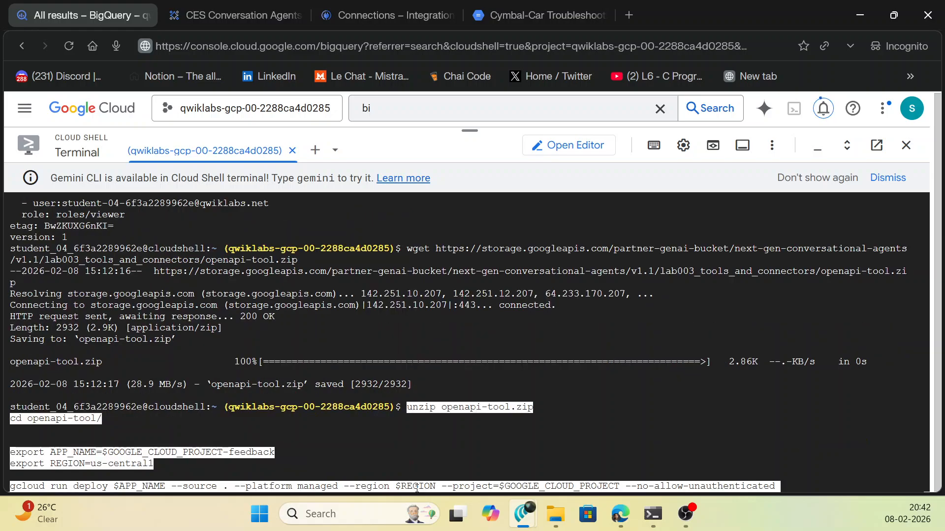
key("Return")
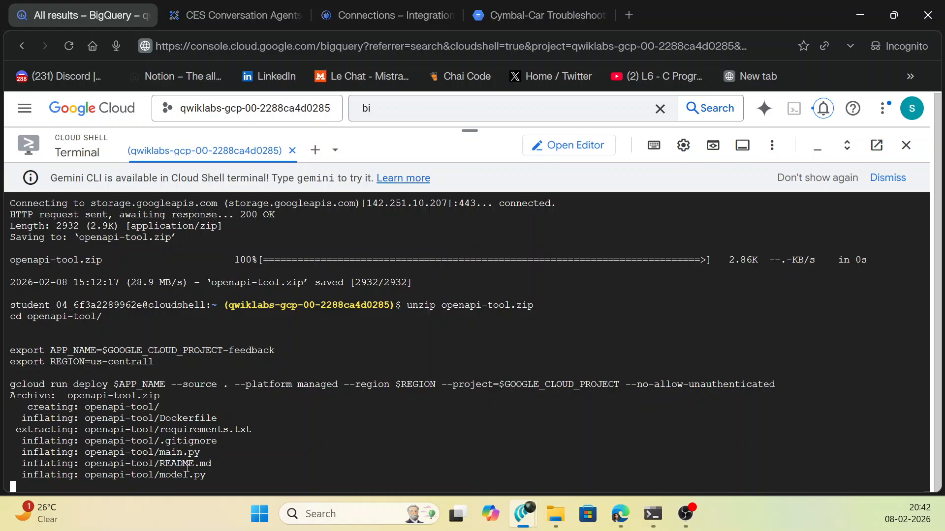
Check the Cloud Shell Editor, return to the terminal and agree to enable run.googleapis.com for the project
left_click(564, 146)
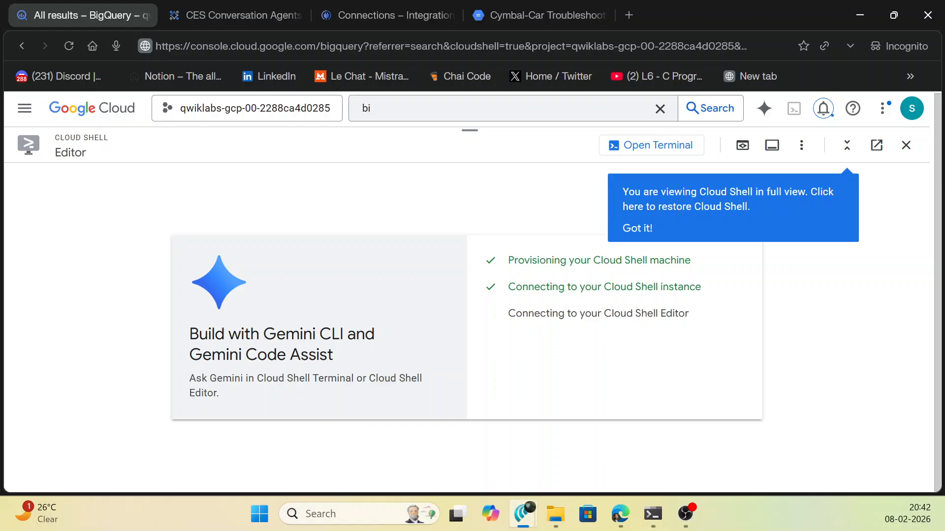
left_click(633, 145)
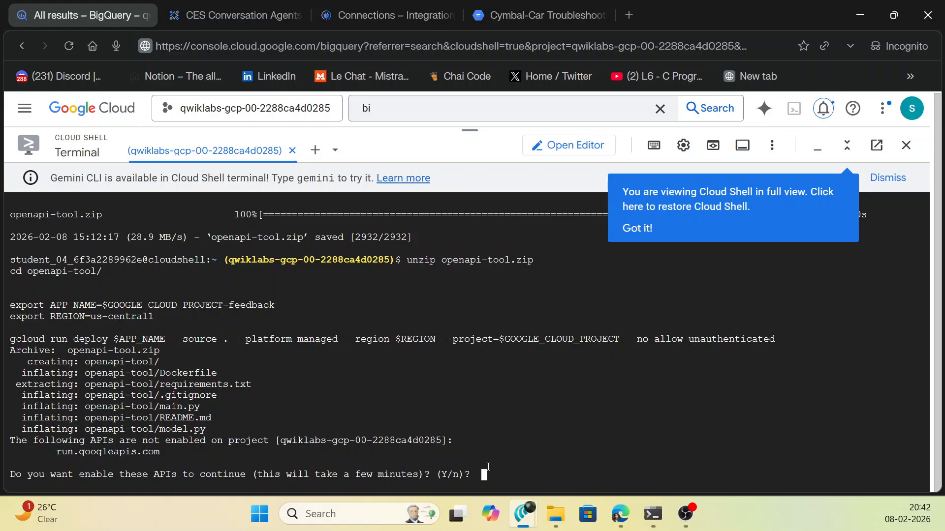
type("t")
key("BackSpace")
type("y")
key("Return")
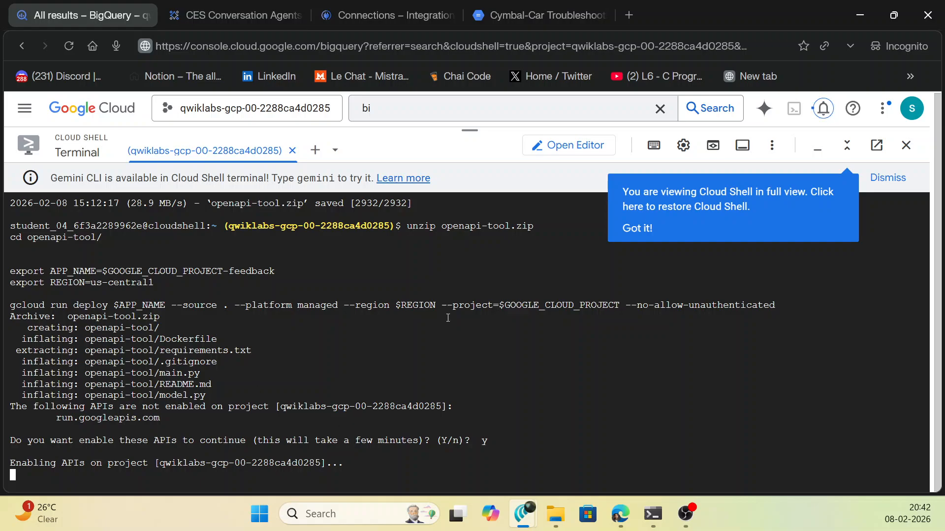
Return to the BigQuery page's Cloud Shell terminal and approve creating the cloud-run-source-deploy repository in us-central1
left_click(566, 146)
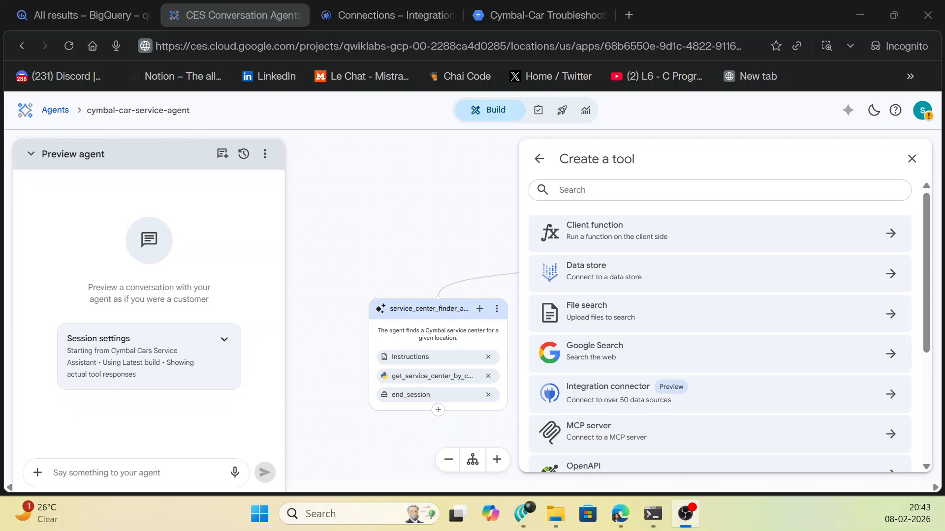
key("alt+Tab")
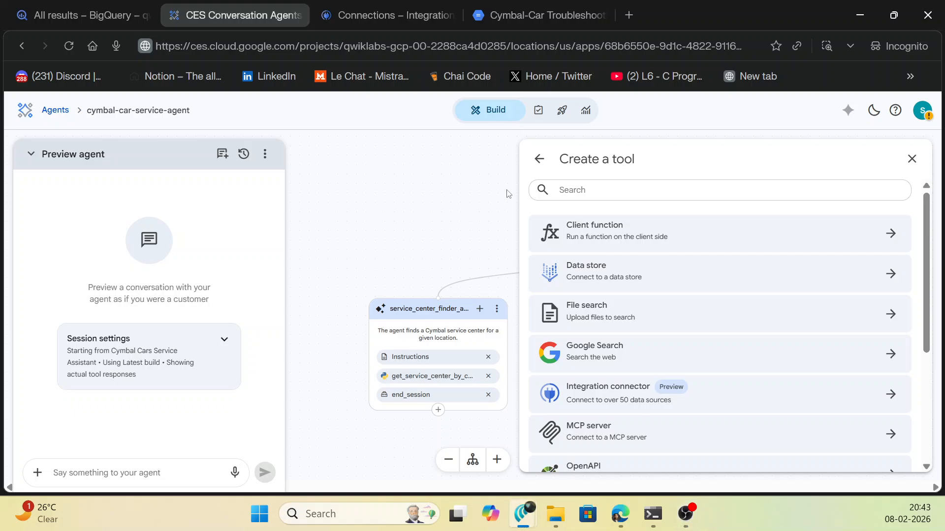
left_click(86, 15)
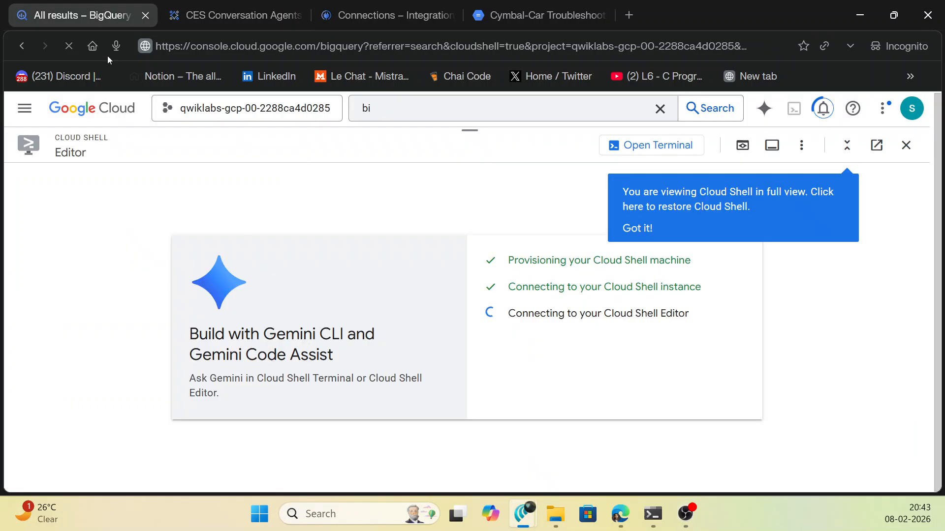
left_click(618, 152)
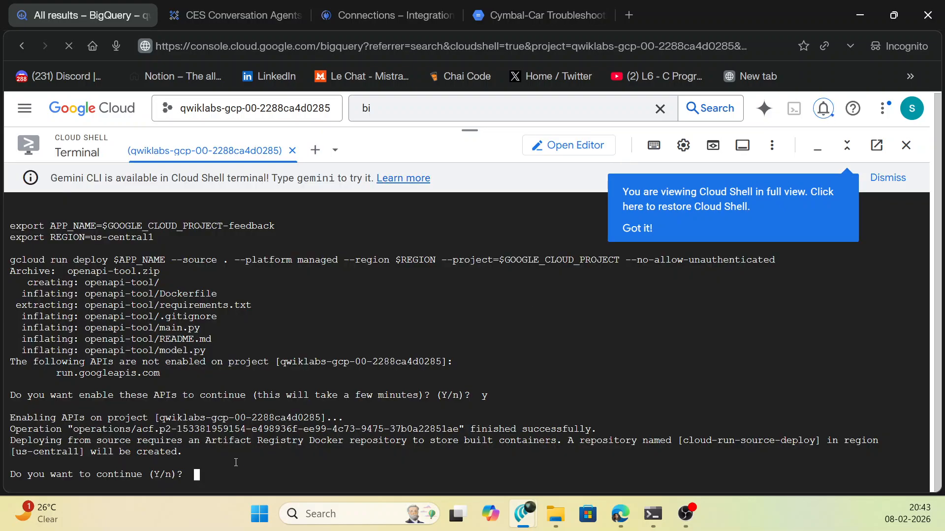
type("y")
key("Return")
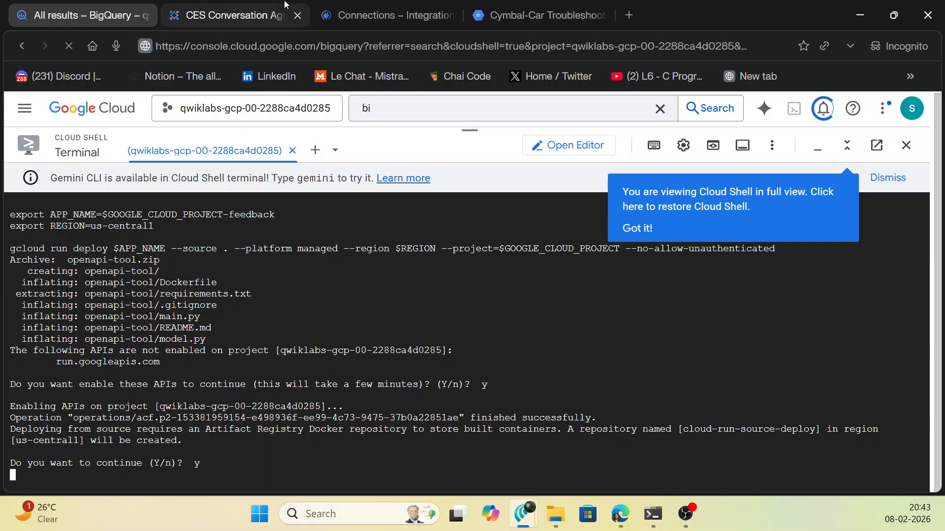
In CES Conversation Agents, start an OpenAPI tool named feedback_api with the description "This tool allows the user to submit their feedback"
left_click(235, 15)
scroll(660, 330, "down", 1)
scroll(659, 330, "down", 4)
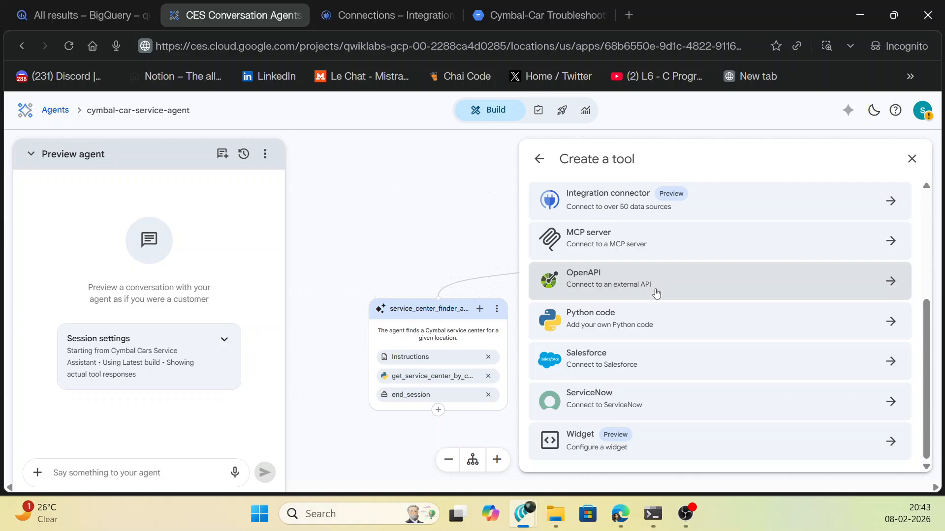
left_click(656, 294)
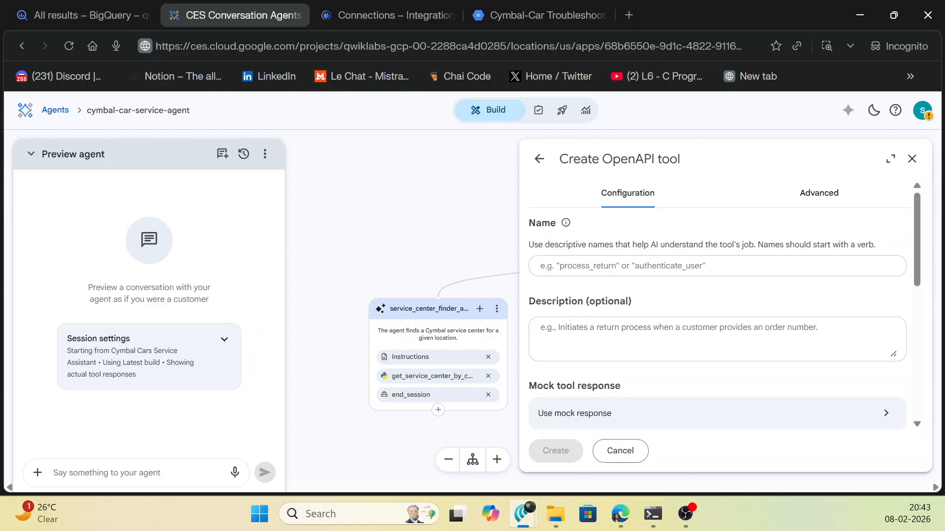
key("alt+Tab")
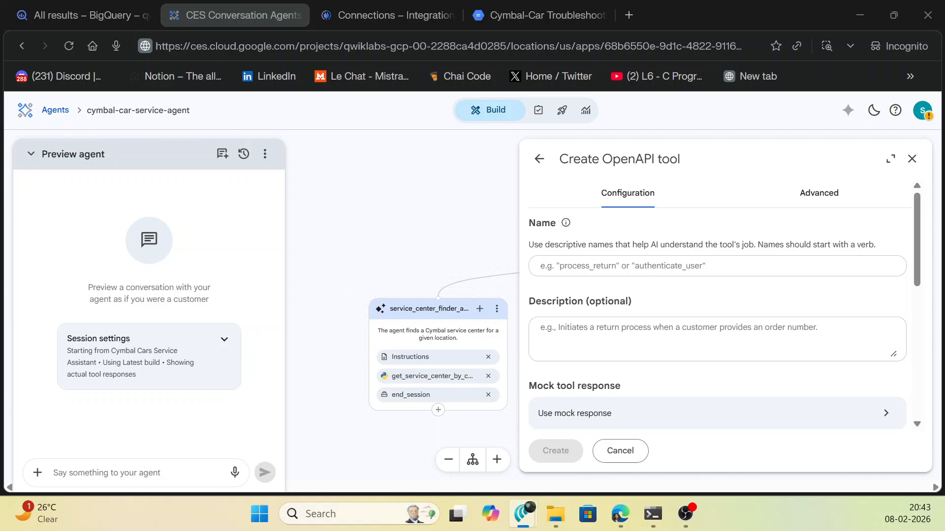
left_click(534, 270)
type("feedback_api")
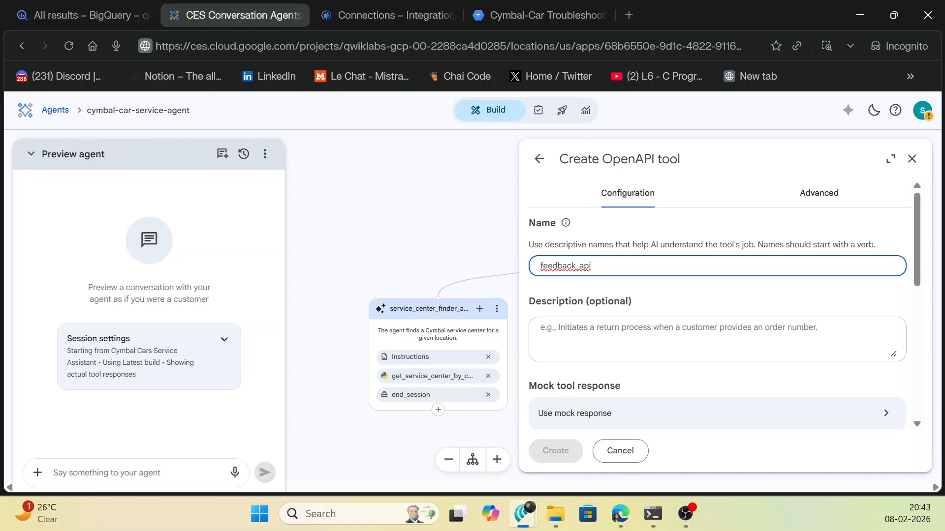
key("alt+Tab")
left_click(659, 333)
type("This tool allows the user to submit their feedback")
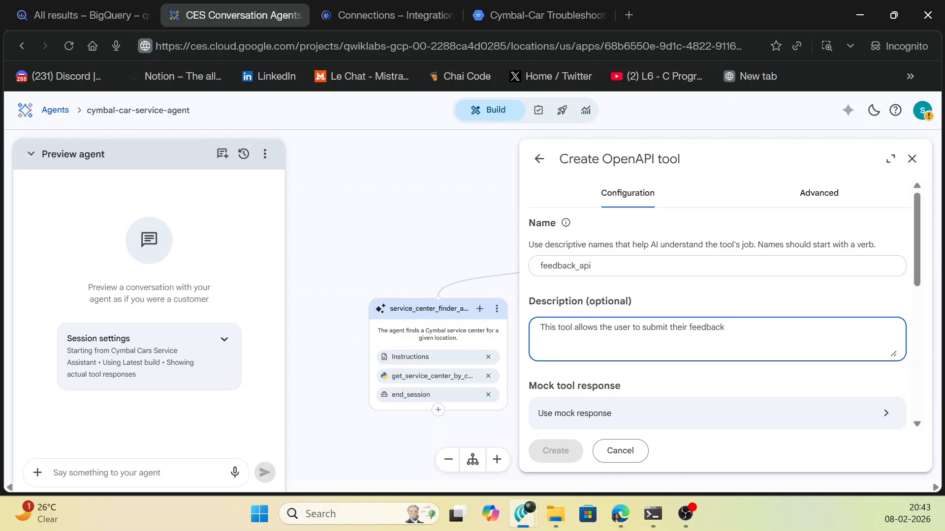
Insert the prepared JSON OpenAPI schema titled FastAPI, version 0.1.0, with the /feedback post operation, into the tool's schema
scroll(738, 344, "down", 5)
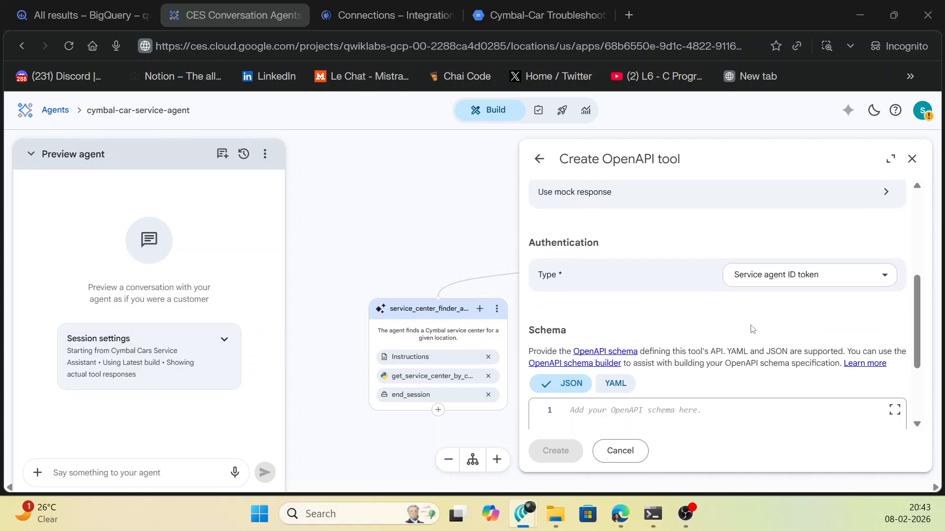
scroll(683, 328, "down", 3)
left_click(645, 299)
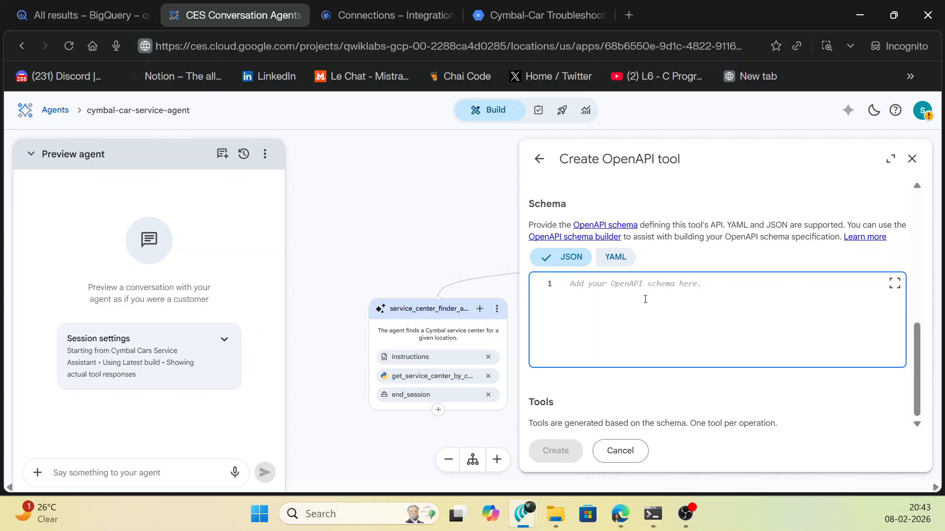
key("ctrl+v")
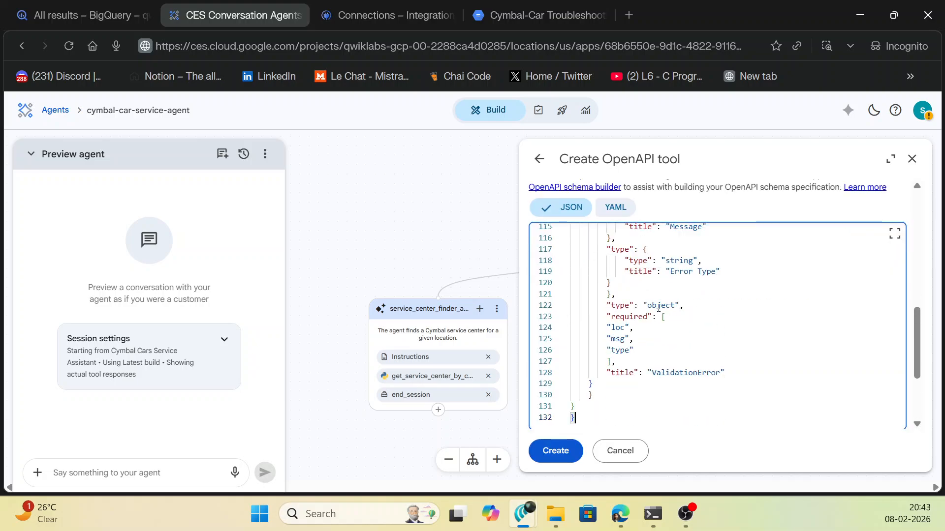
Review the inserted schema and its server URL placeholder, and check the Cloud Run deployment's progress in Cloud Shell
scroll(694, 341, "down", 2)
scroll(730, 319, "up", 3)
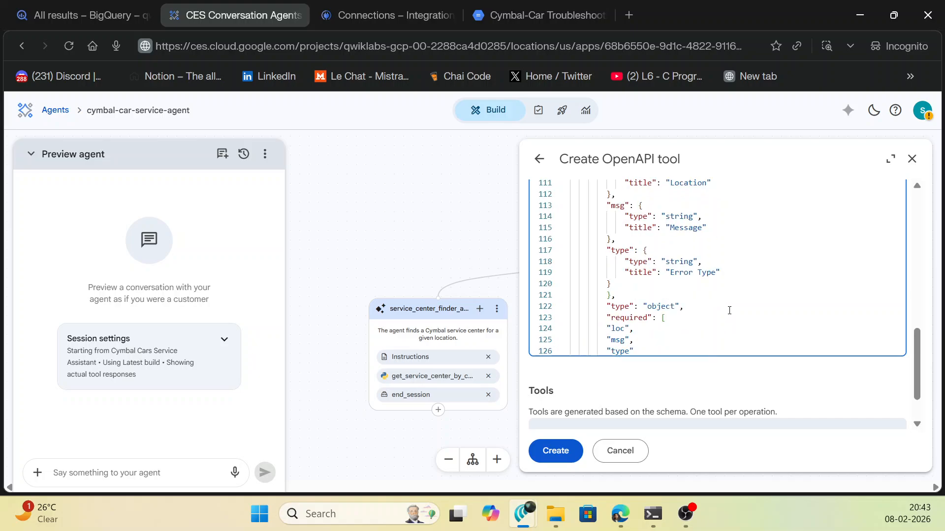
scroll(729, 307, "up", 5)
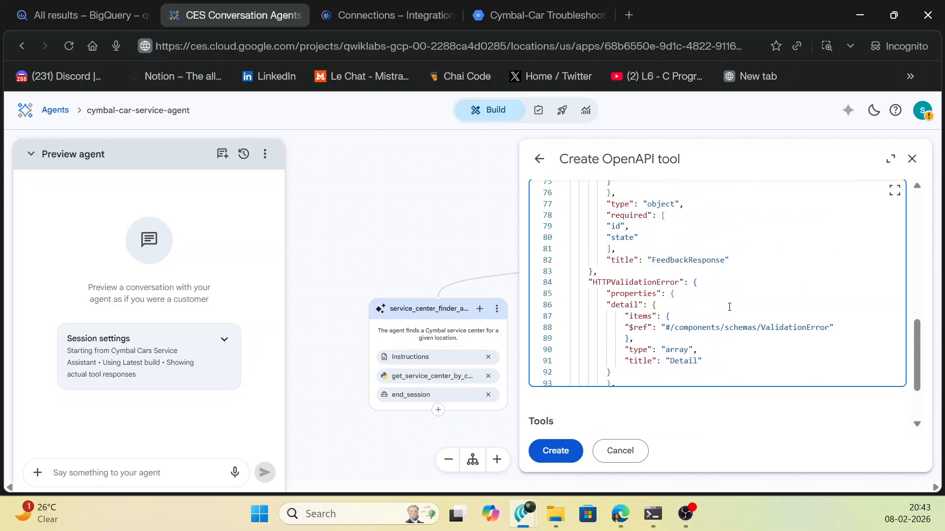
scroll(729, 307, "up", 1)
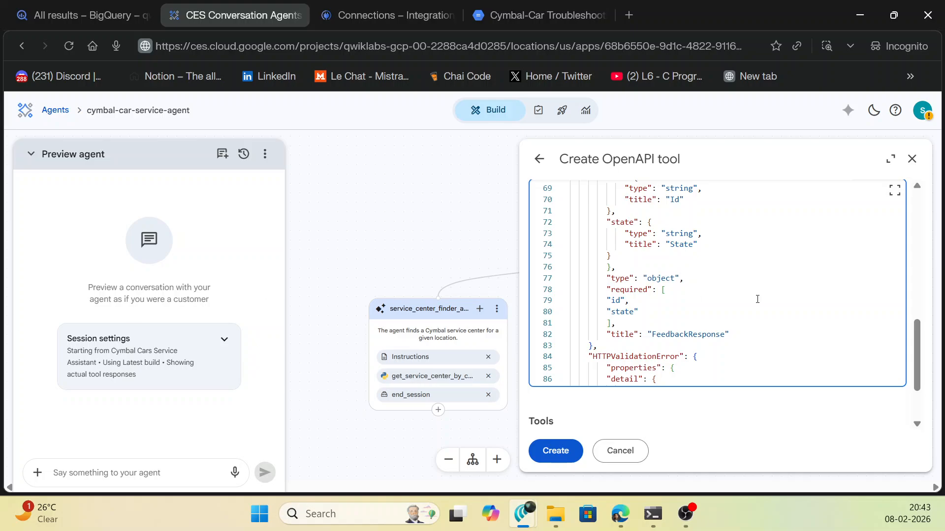
scroll(757, 299, "up", 12)
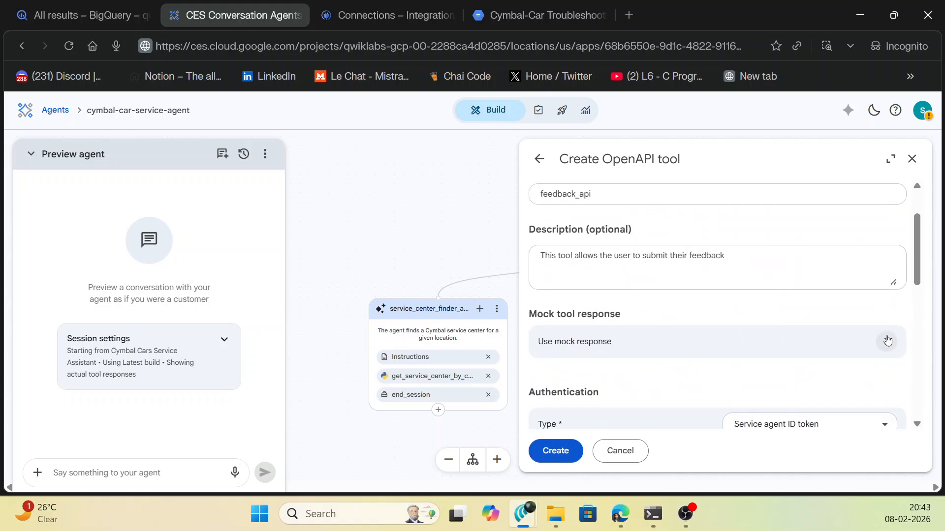
scroll(887, 340, "down", 8)
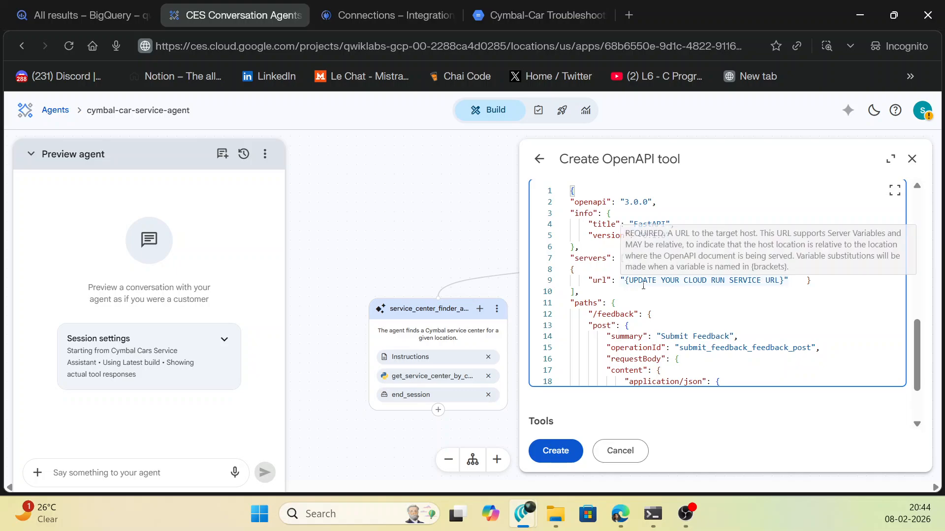
left_click(83, 15)
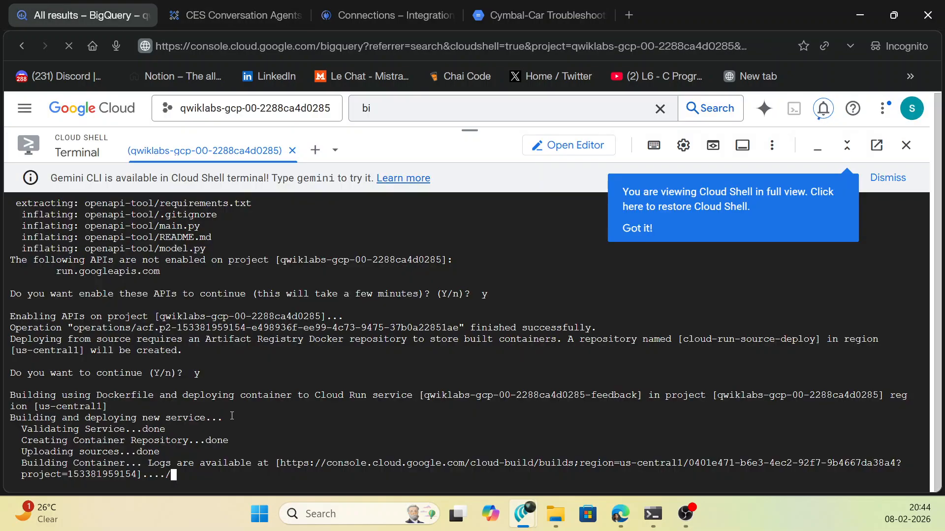
left_click(238, 17)
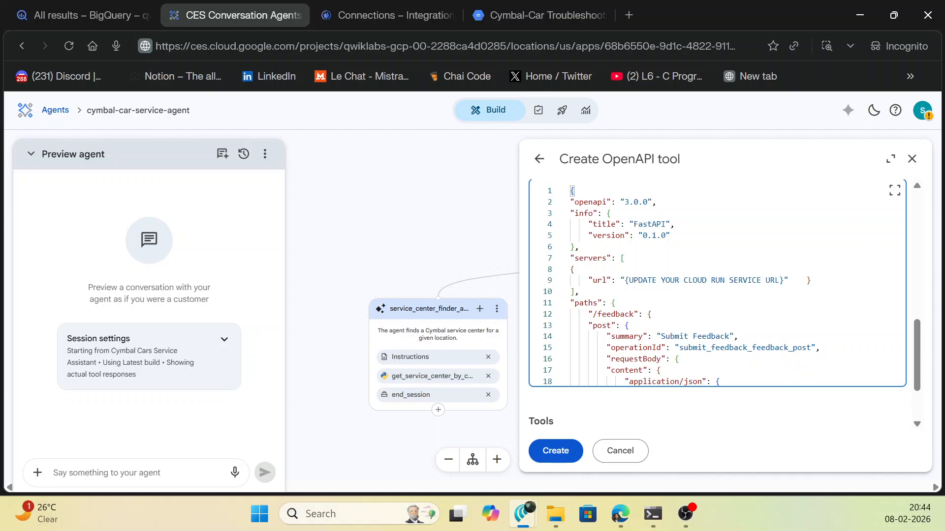
Check the submit_feedback_feedback_post operation generated from the schema and create the feedback_api tool
scroll(709, 334, "down", 8)
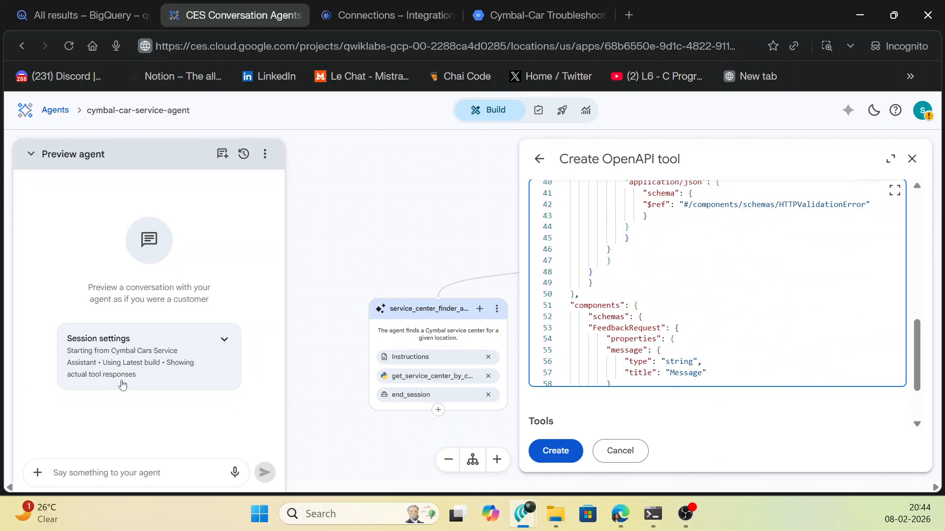
scroll(618, 393, "down", 1)
scroll(619, 393, "down", 1)
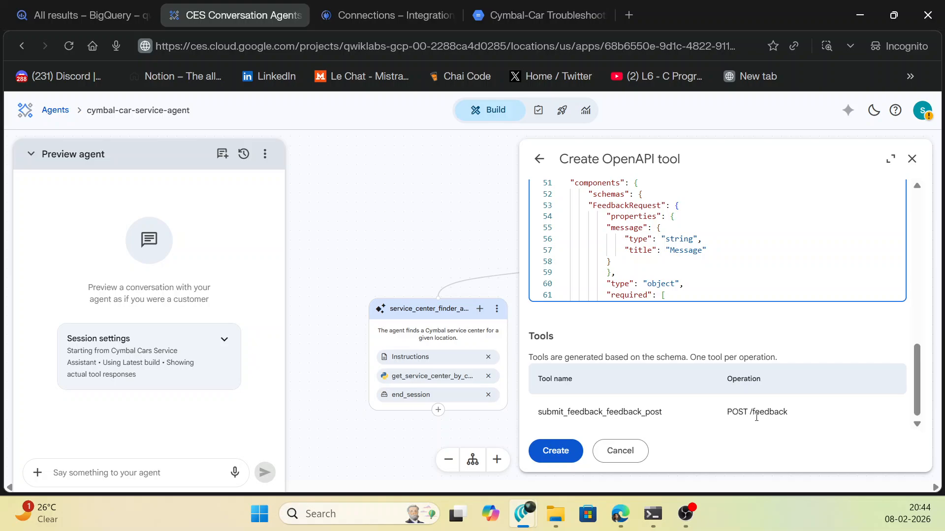
left_click(554, 450)
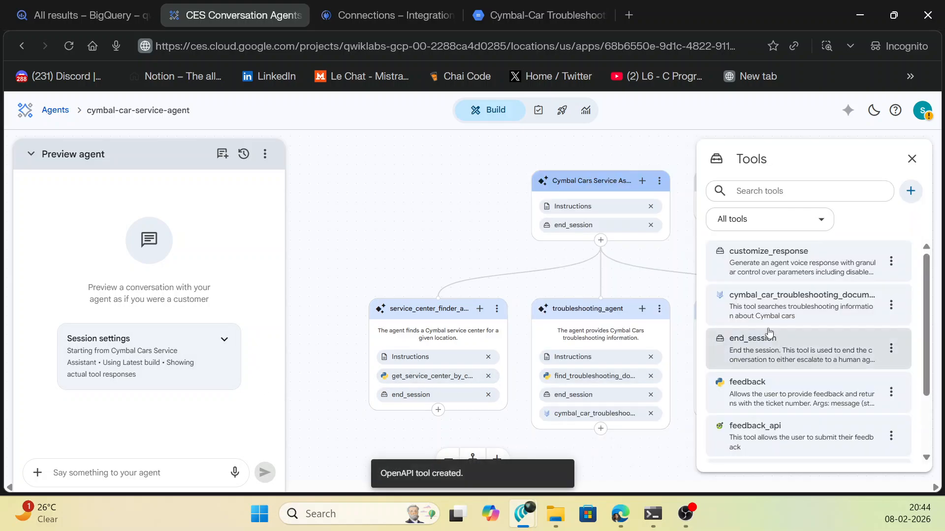
left_click_drag(451, 254, 342, 197)
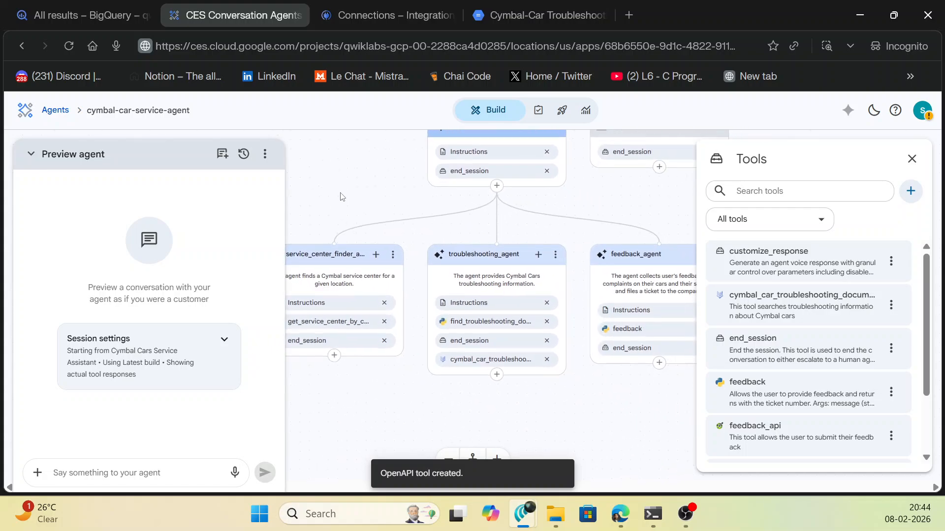
left_click_drag(742, 438, 716, 421)
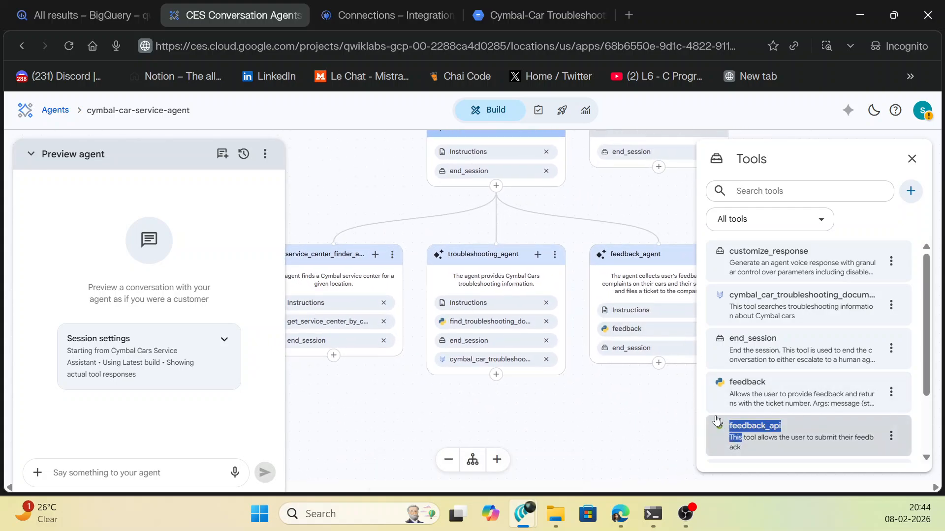
left_click(717, 421)
left_click(912, 162)
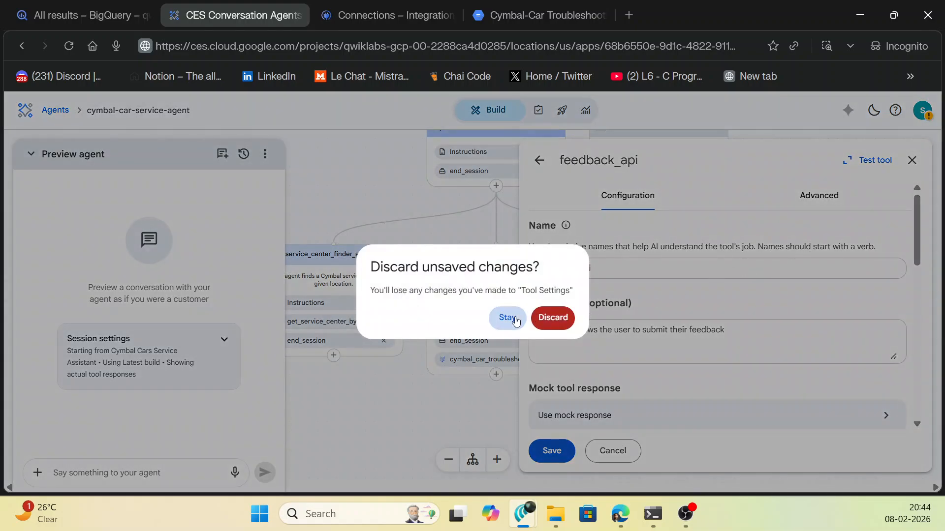
left_click(555, 320)
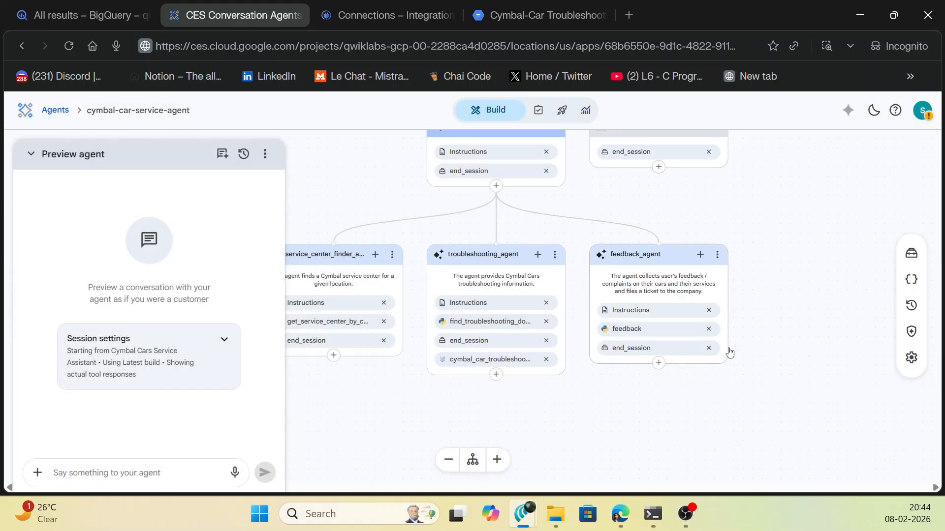
Add the feedback_api tool to feedback_agent
left_click(700, 255)
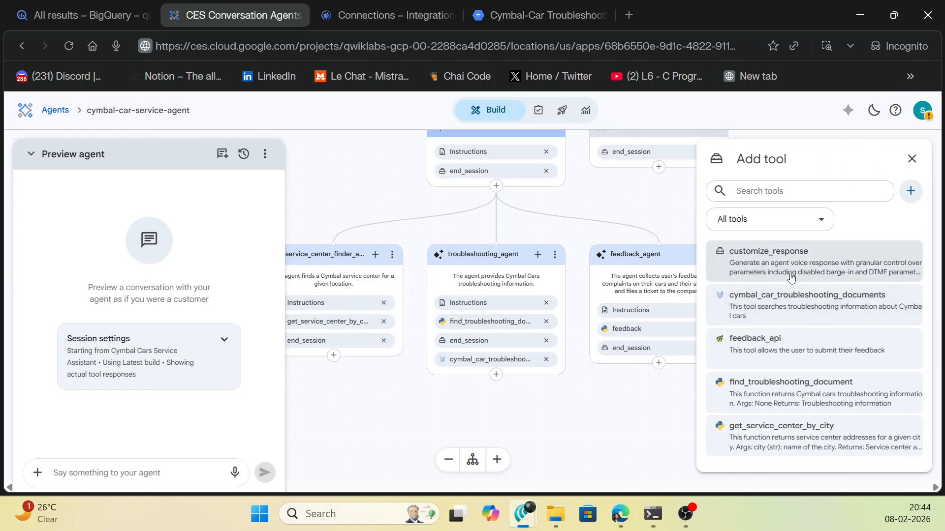
left_click(791, 351)
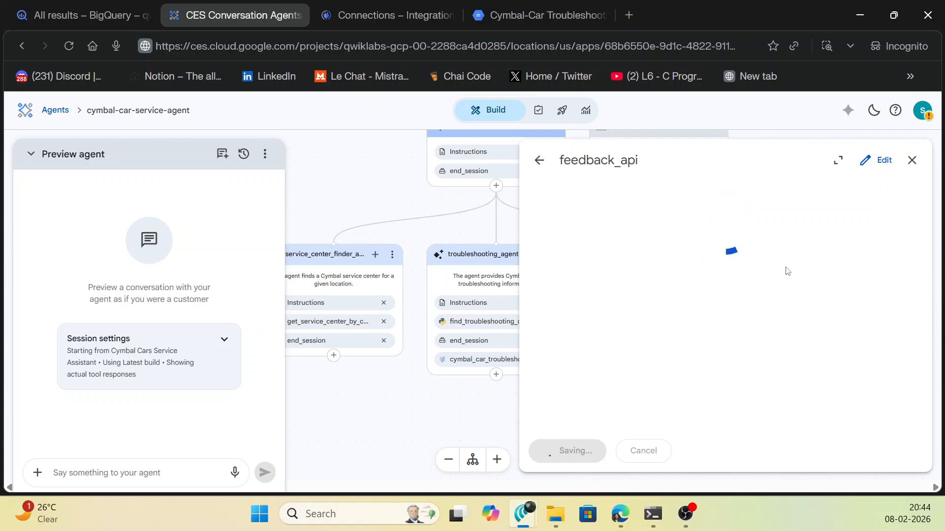
Select the submit_feedback_feedback_post operation of feedback_api for feedback_agent and save the selection
left_click(549, 329)
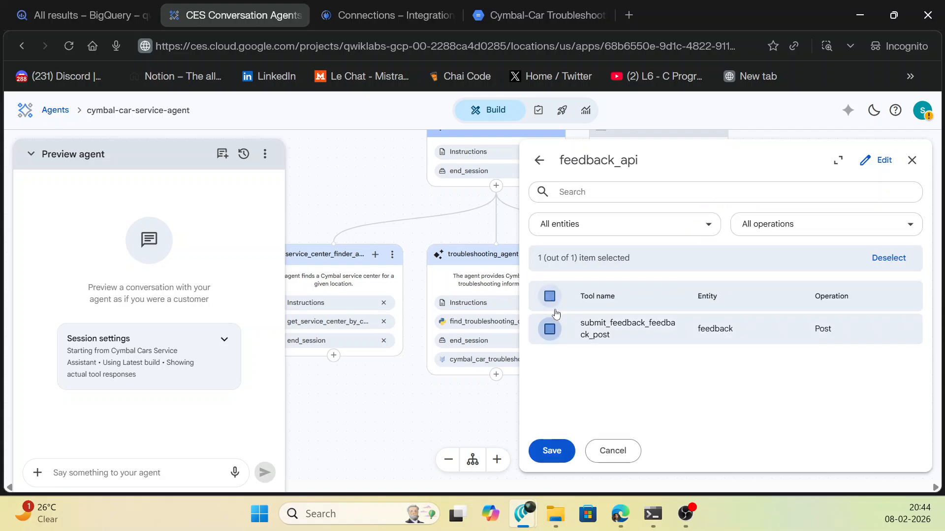
left_click(552, 451)
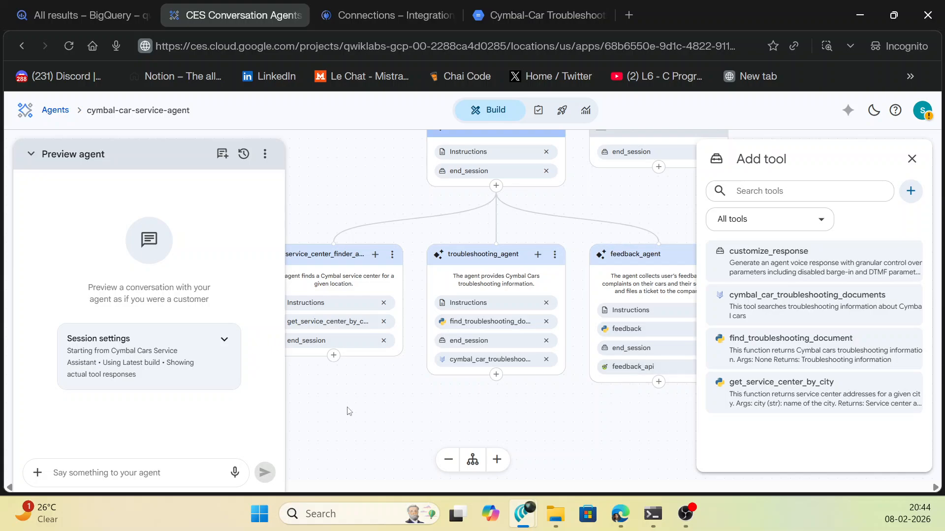
left_click_drag(349, 409, 467, 412)
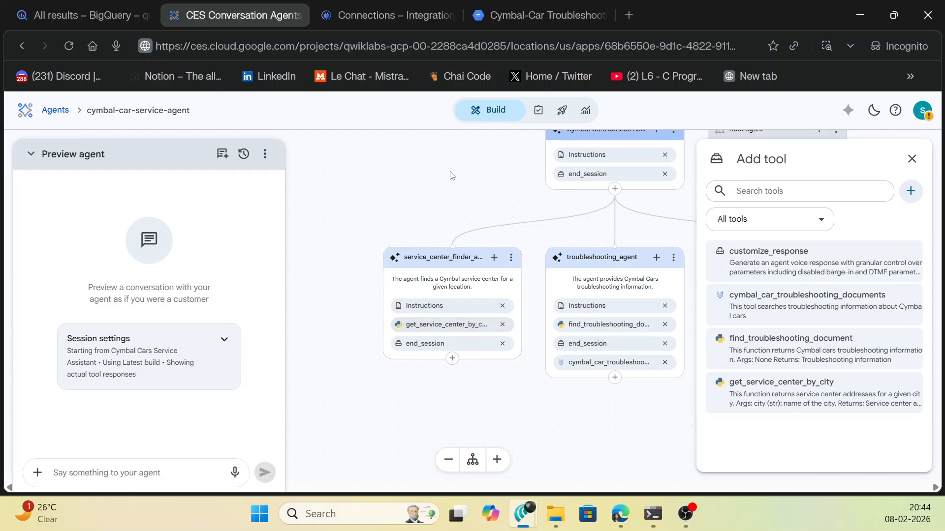
Check the creation status of car-service-center-info-connection and the progress of the Cloud Run deployment in Cloud Shell
left_click(394, 14)
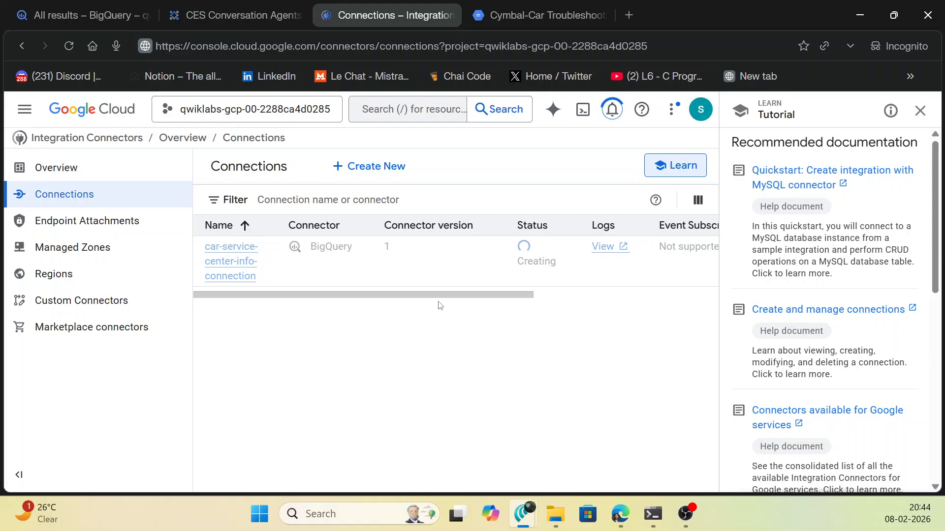
left_click(557, 297)
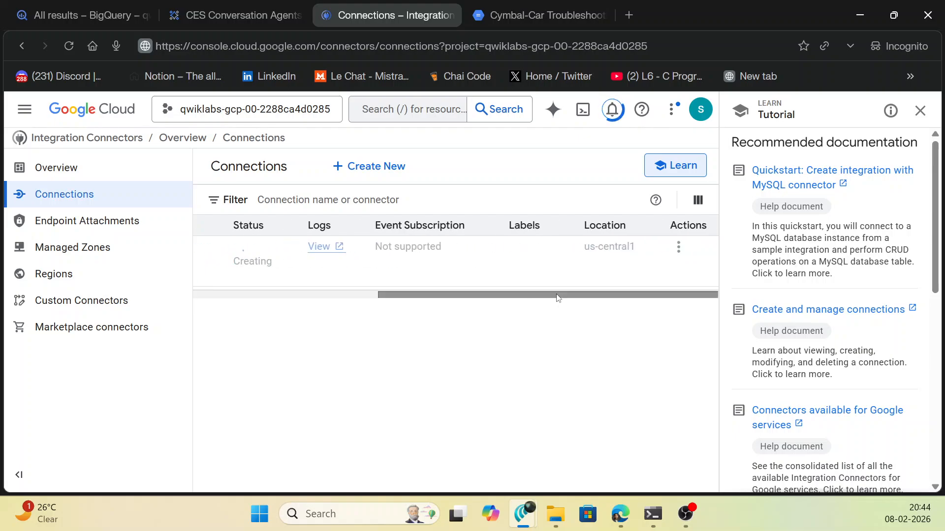
left_click_drag(557, 298, 334, 308)
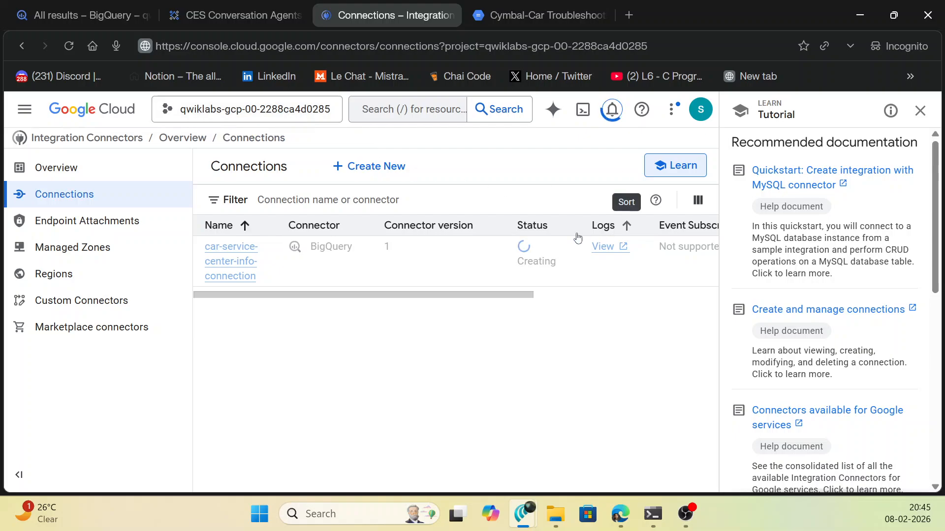
left_click(63, 6)
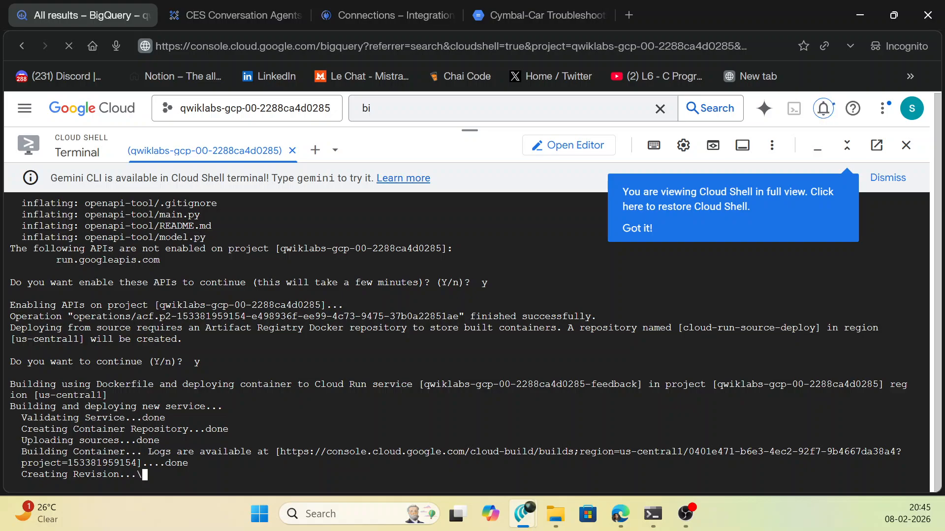
key("alt+Tab")
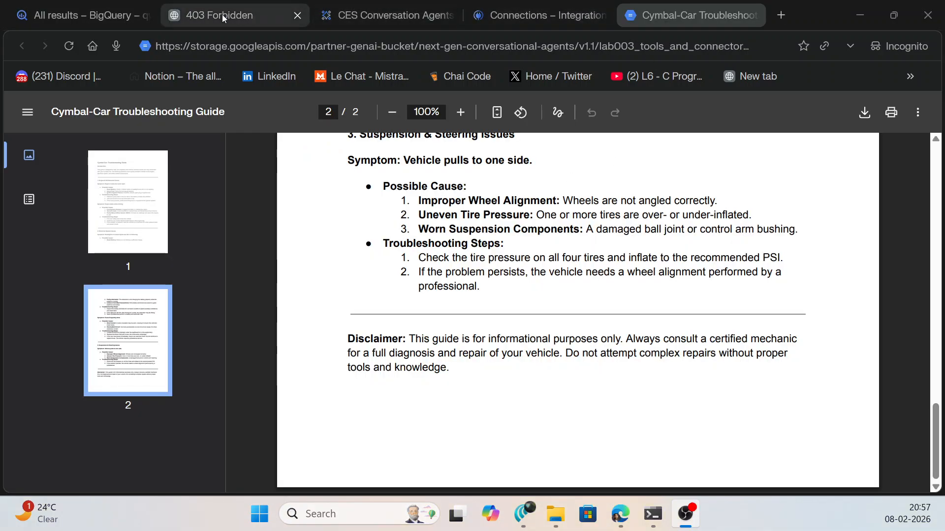
Compare the deployed feedback service's URL in Cloud Shell with the server URL in the feedback_api schema, and close the tool
left_click(98, 15)
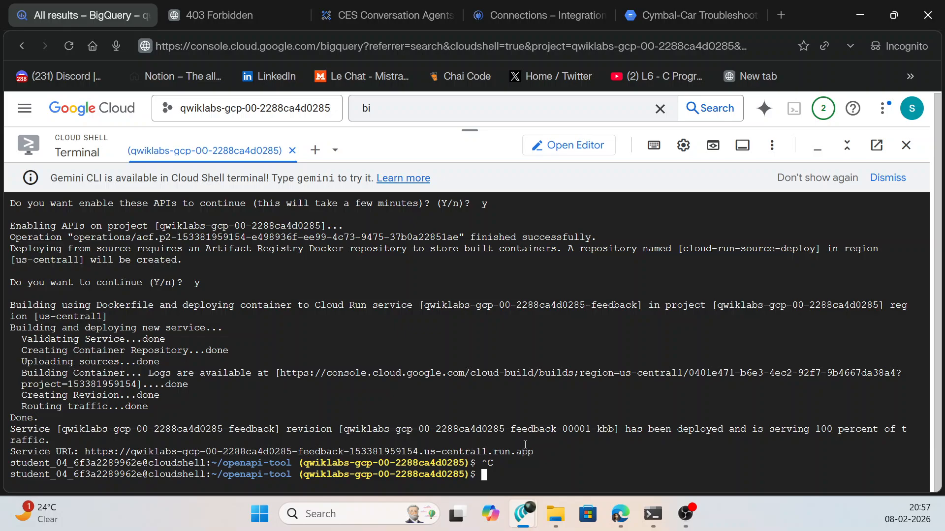
left_click_drag(540, 450, 90, 453)
left_click(423, 19)
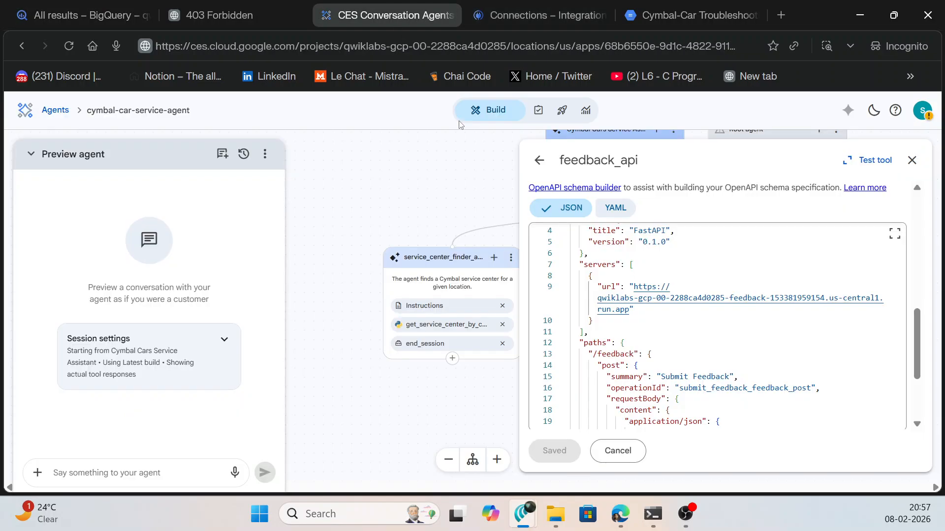
scroll(626, 278, "up", 5)
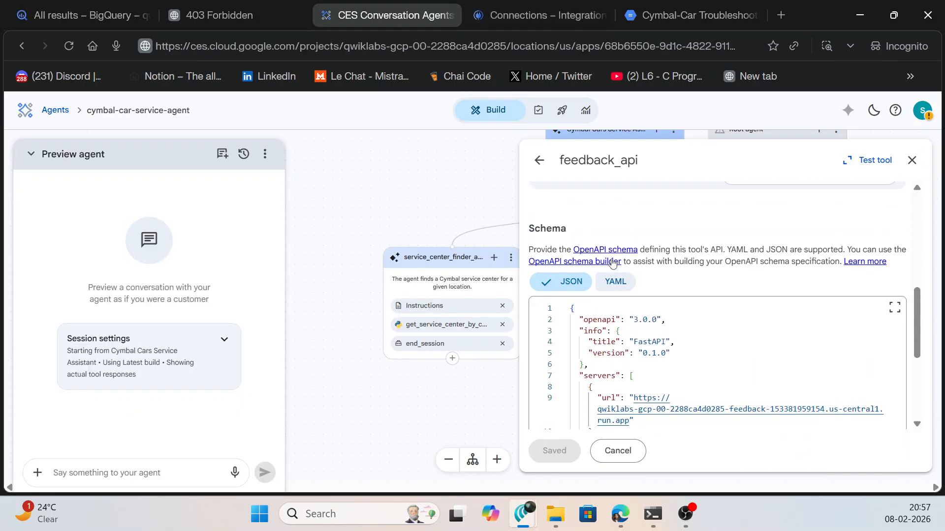
scroll(618, 330, "down", 3)
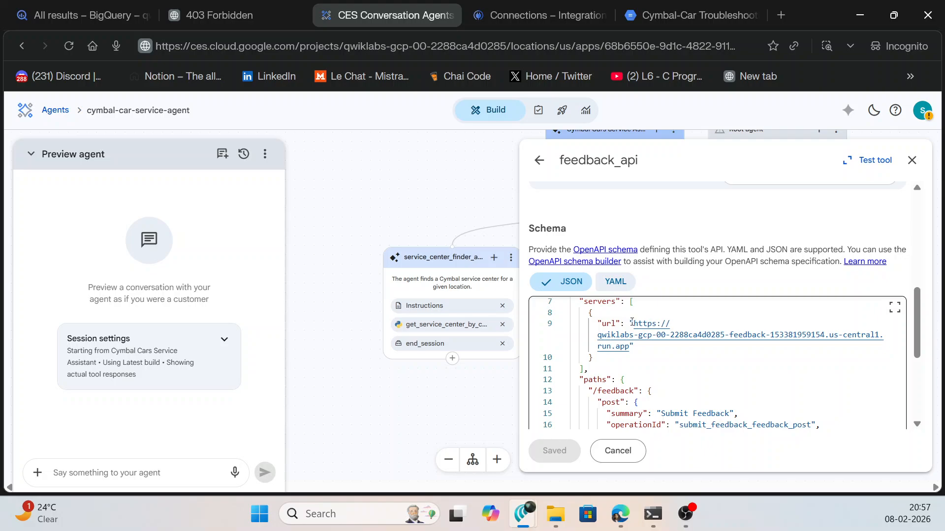
left_click_drag(630, 324, 643, 344)
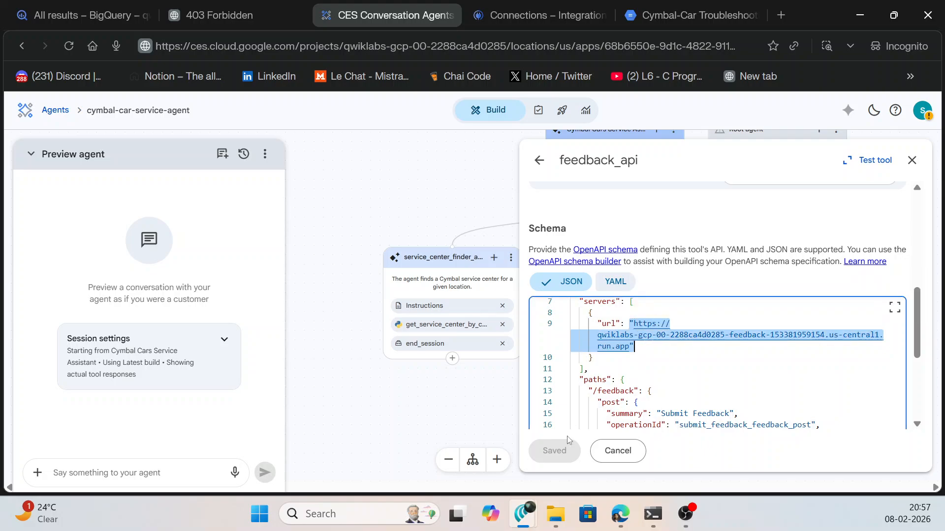
left_click(911, 160)
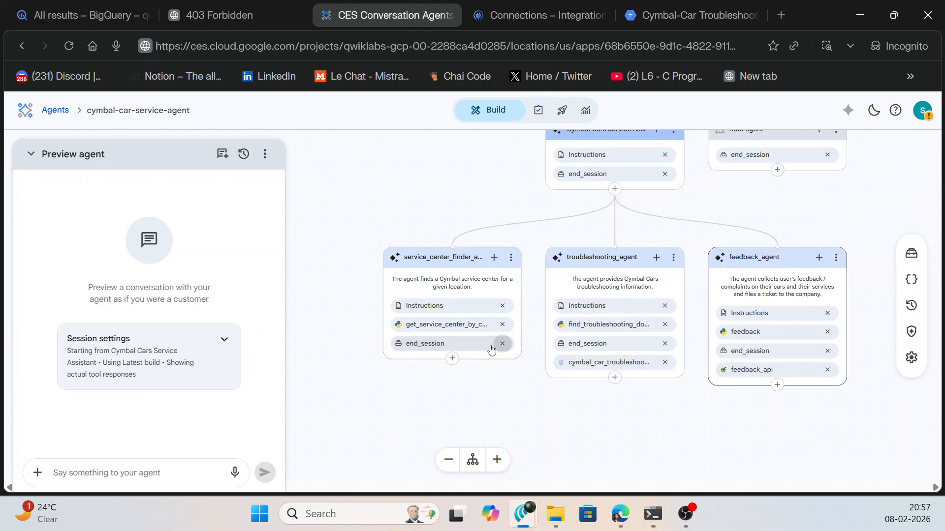
Start a new Integration connector tool named service_center_info_bigquery_tool
left_click(911, 253)
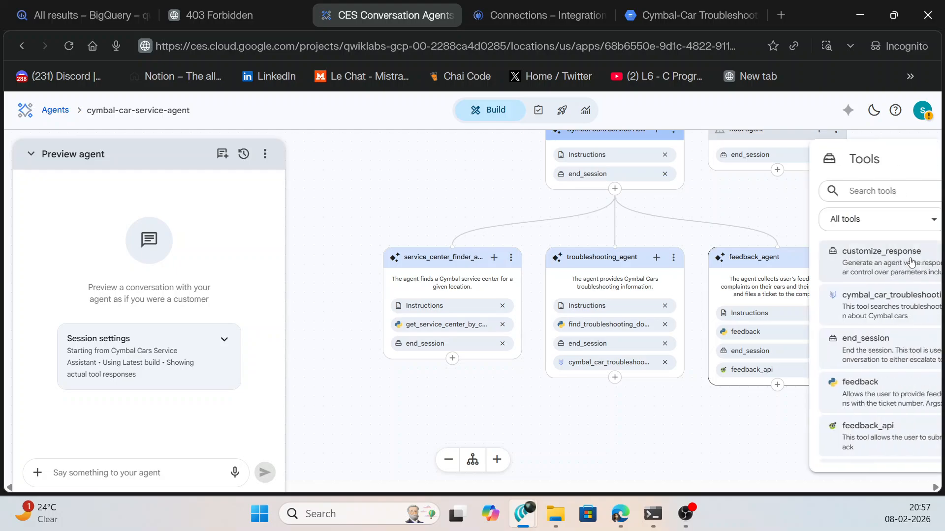
scroll(836, 306, "down", 3)
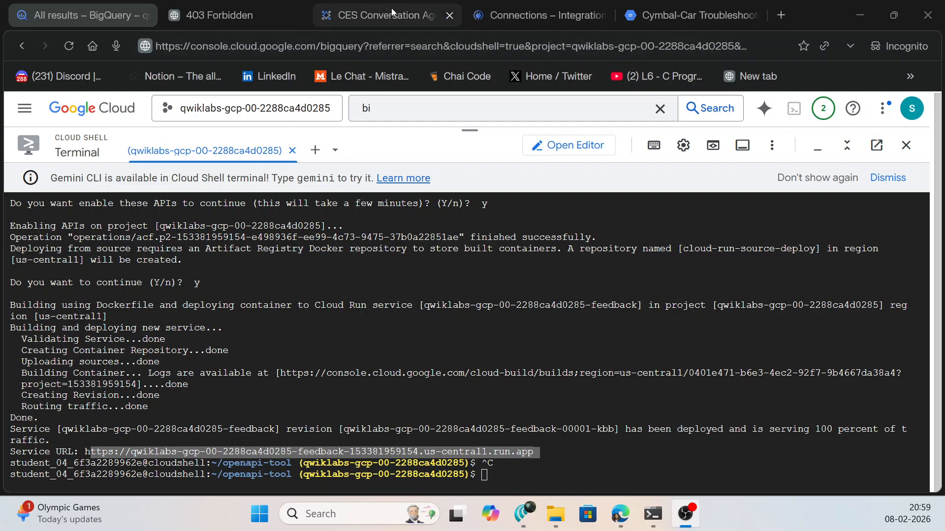
left_click(391, 10)
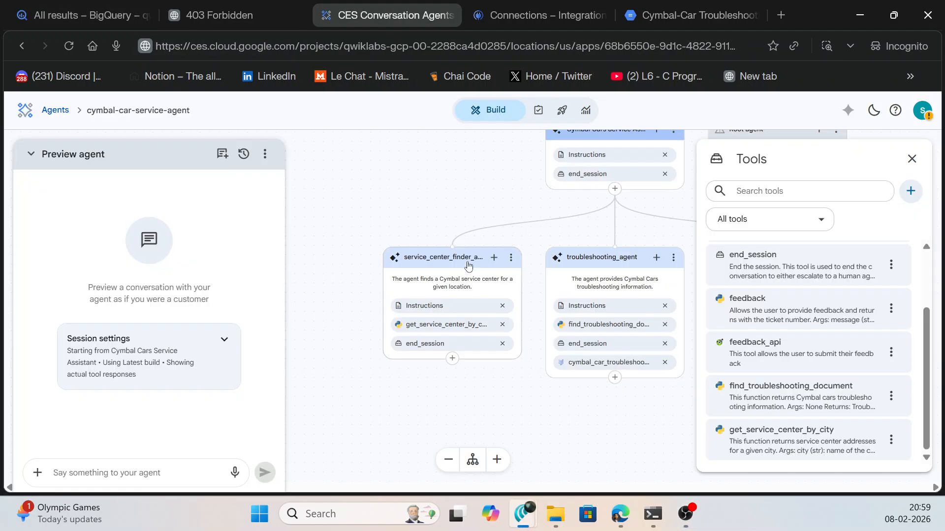
left_click(911, 191)
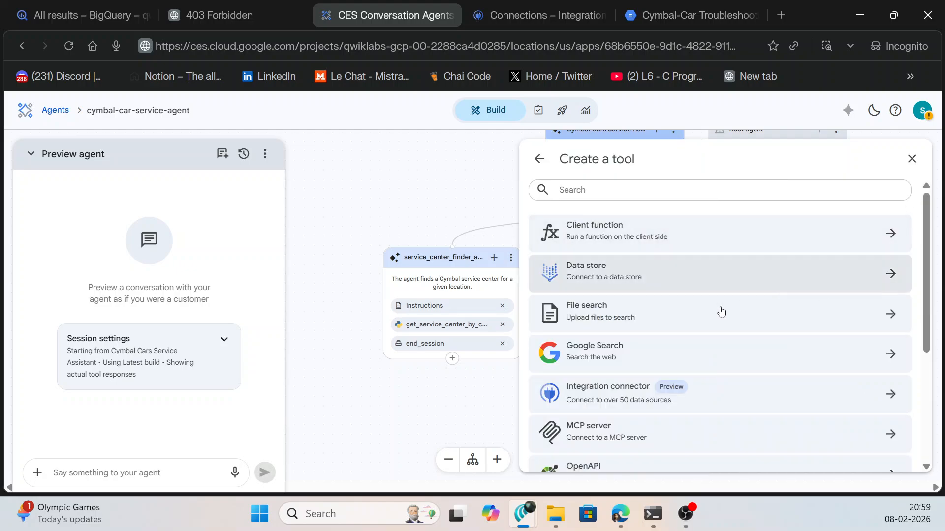
scroll(698, 315, "down", 3)
left_click(678, 261)
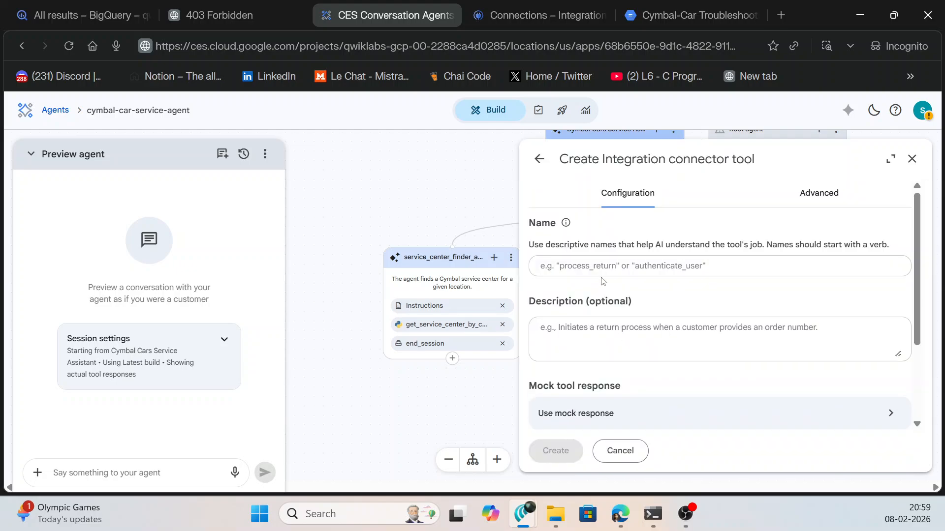
type("service_center_info_bigquery_tool")
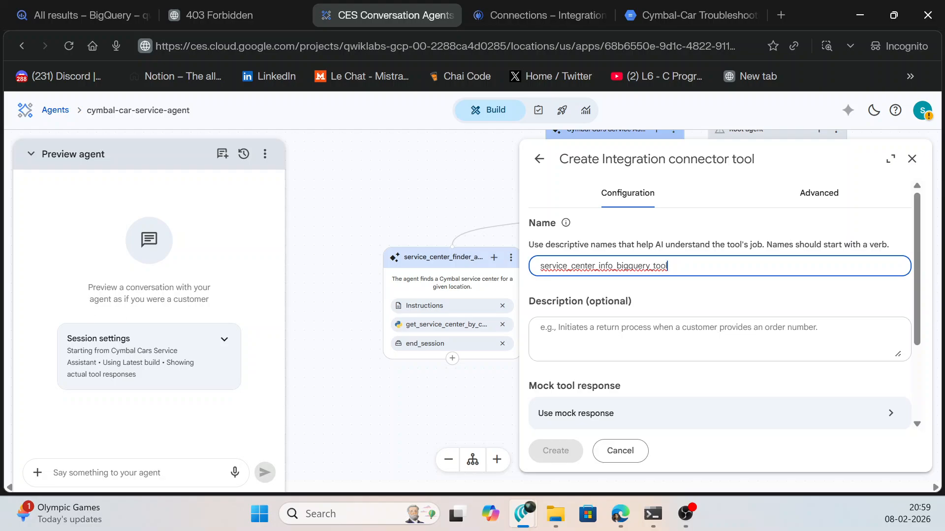
Describe the tool as "This tool connects to the service center information database and fetches service center information from the database."
key("super+d")
key("super+d")
key("super+d")
key("super+d")
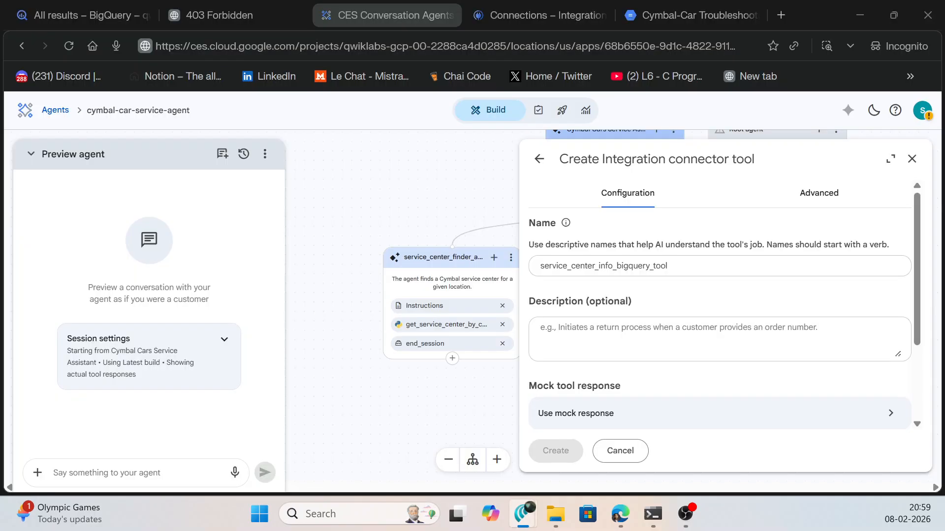
left_click(581, 335)
type("This tool connects to the service center information database and fetches service center information from the database.")
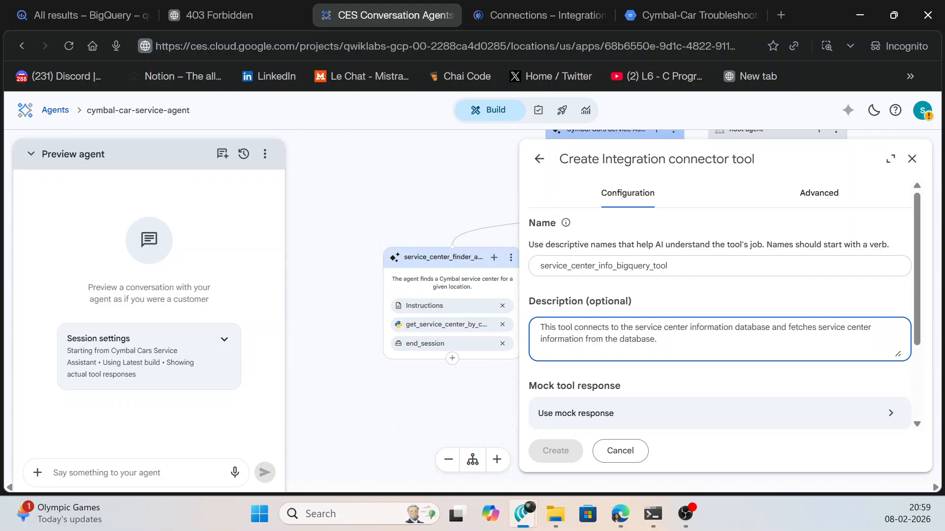
Set the tool's integration connector to BigQuery and its connection to car-service-center-info-connection
scroll(510, 401, "down", 1)
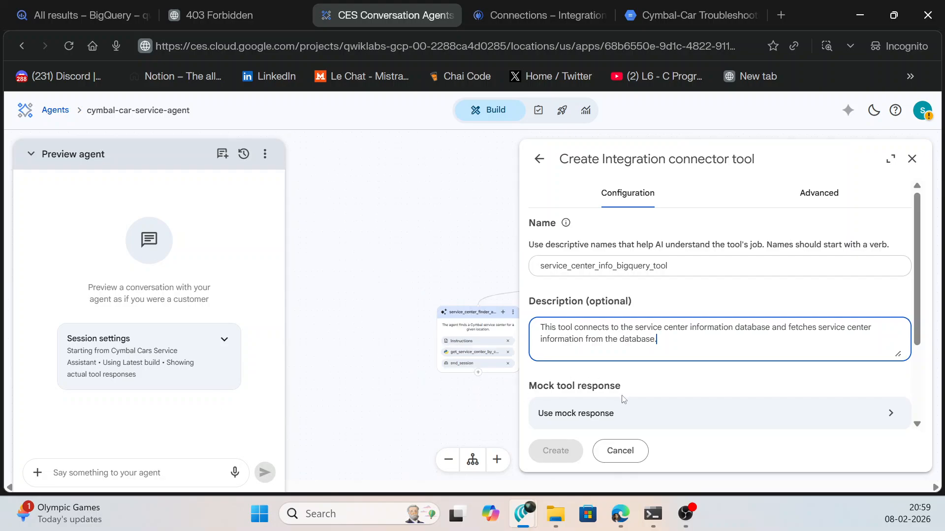
scroll(624, 399, "down", 2)
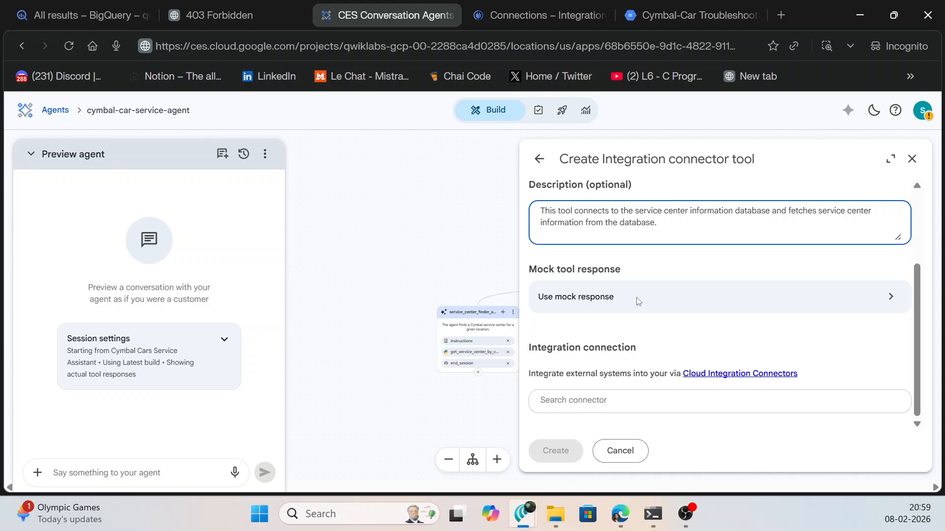
left_click(640, 398)
scroll(639, 338, "down", 5)
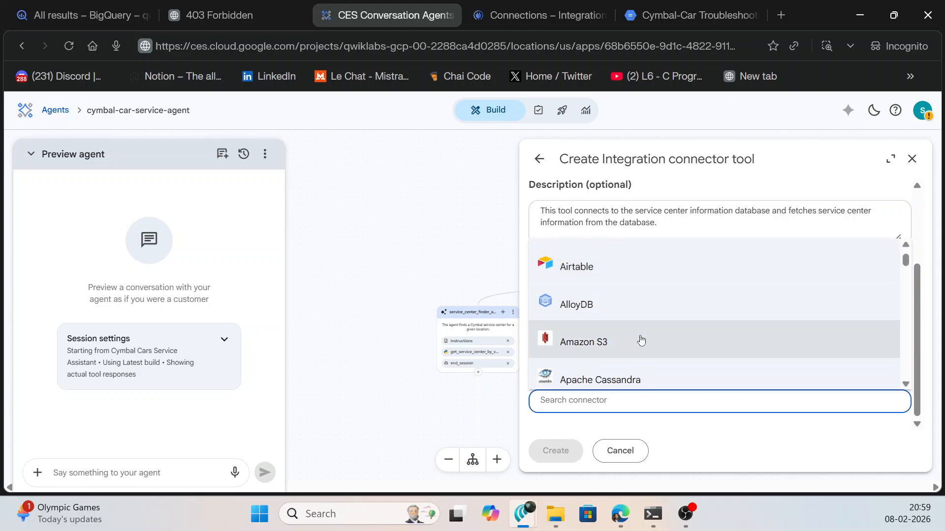
scroll(641, 339, "down", 2)
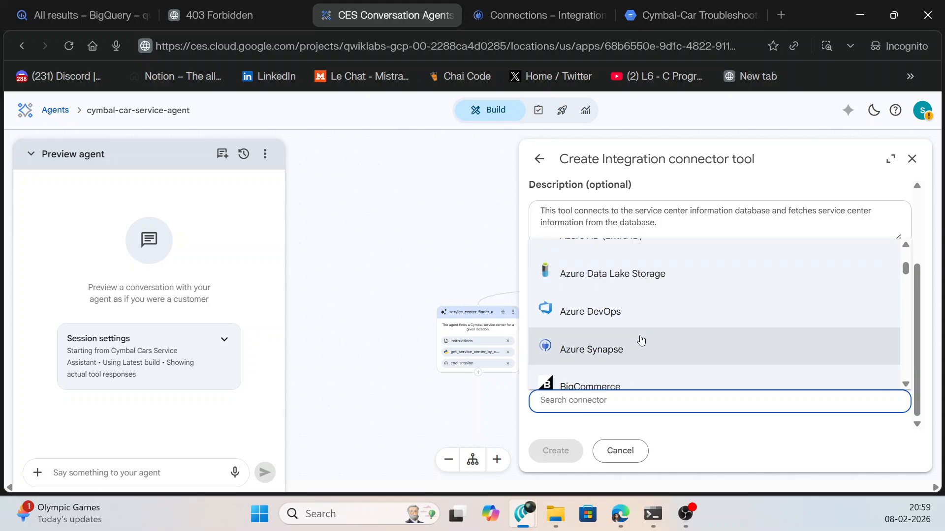
scroll(640, 339, "up", 1)
scroll(640, 339, "down", 3)
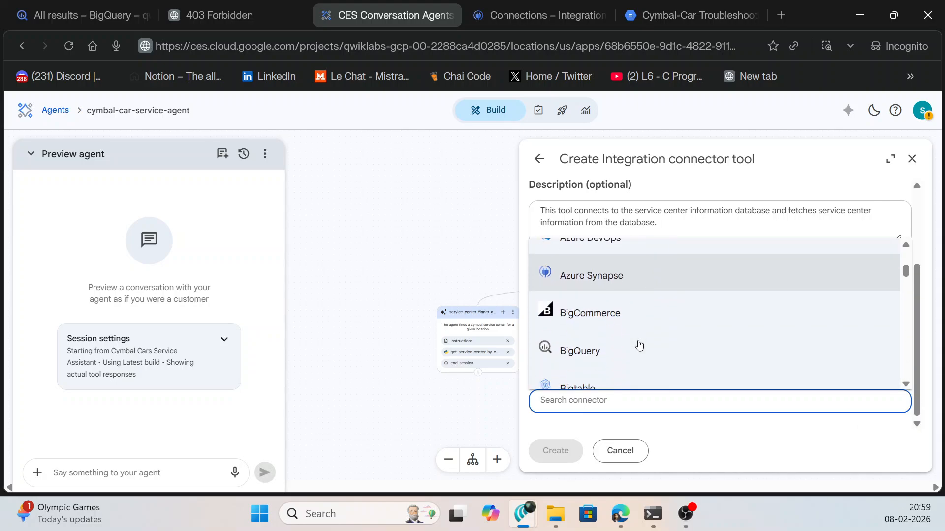
left_click(640, 344)
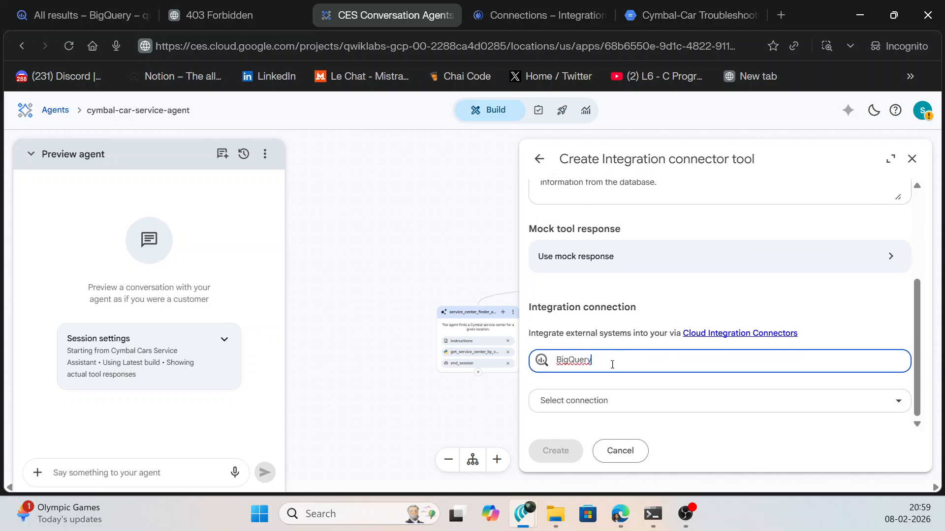
left_click(620, 399)
left_click(642, 464)
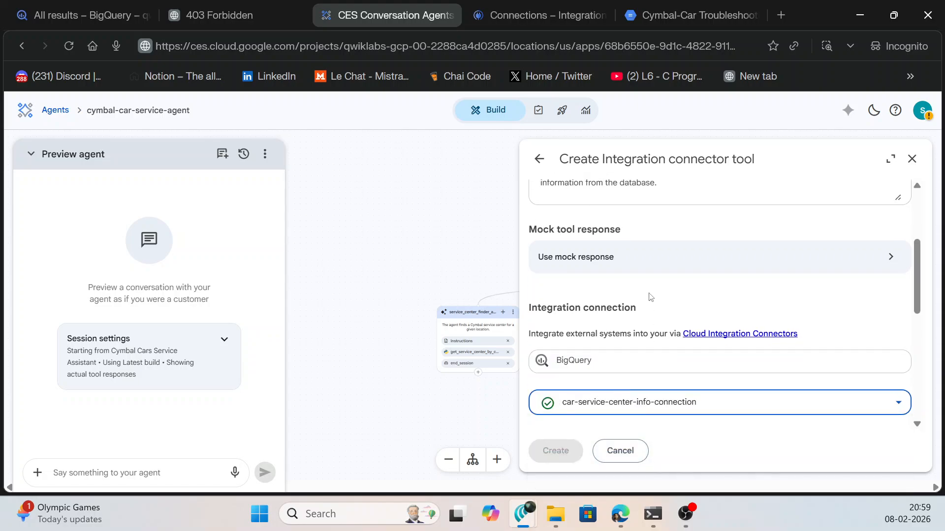
scroll(647, 296, "down", 5)
scroll(620, 320, "down", 1)
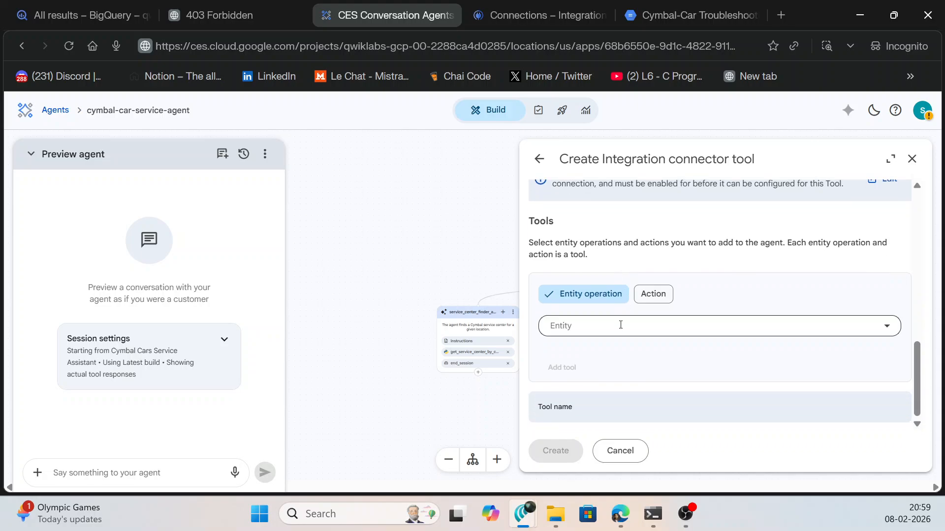
left_click(624, 326)
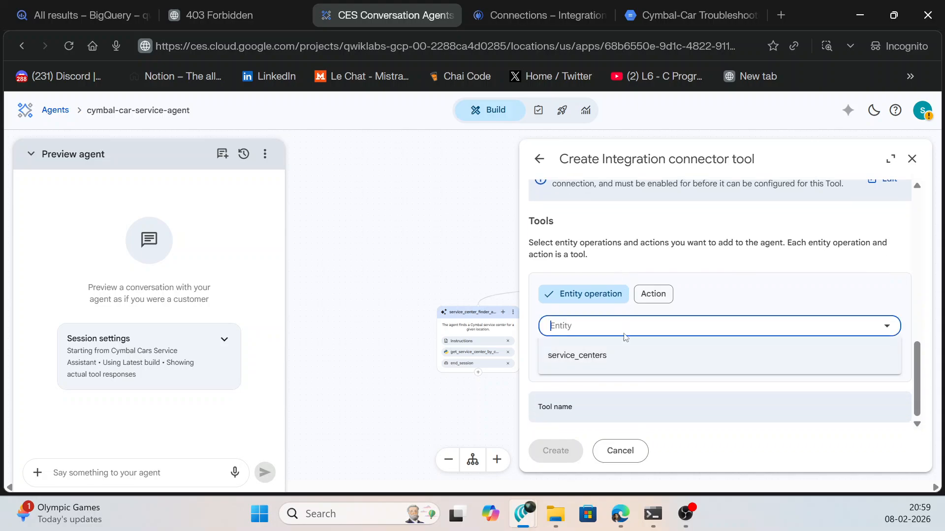
left_click(623, 354)
scroll(622, 362, "down", 1)
left_click(657, 300)
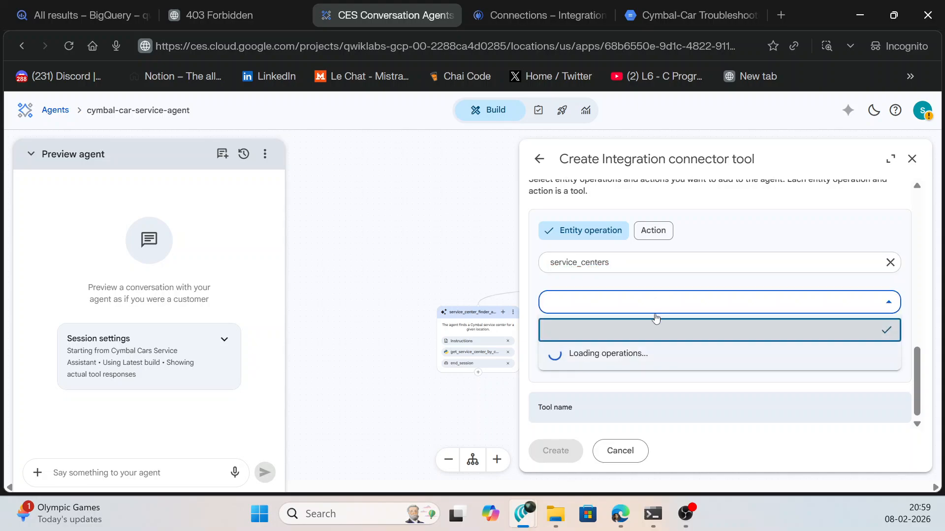
Add the ExecuteCustomQuery action as the connector's tool and create the integration connector tool
left_click(658, 238)
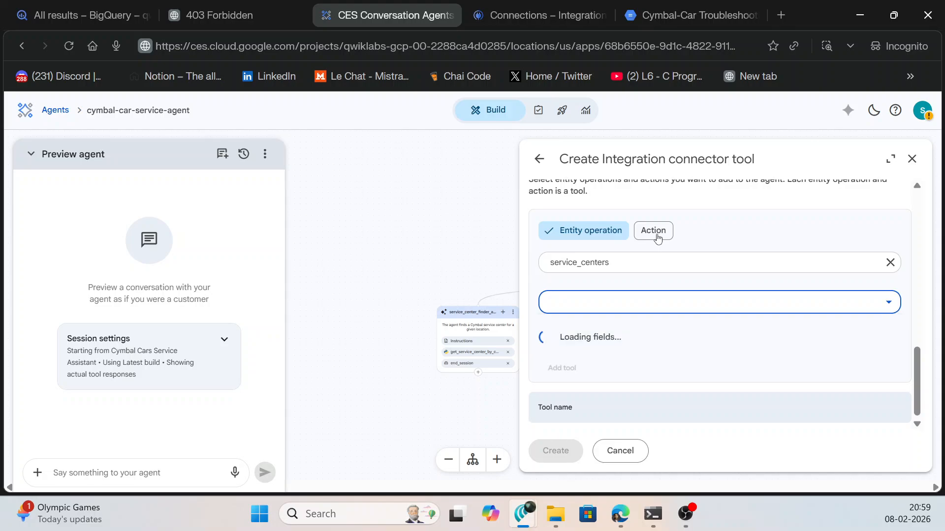
left_click(658, 238)
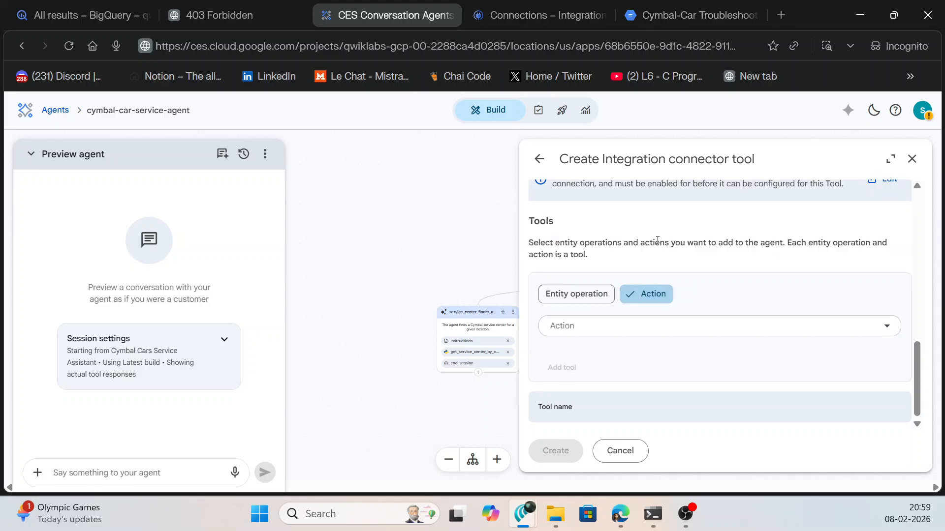
left_click(622, 329)
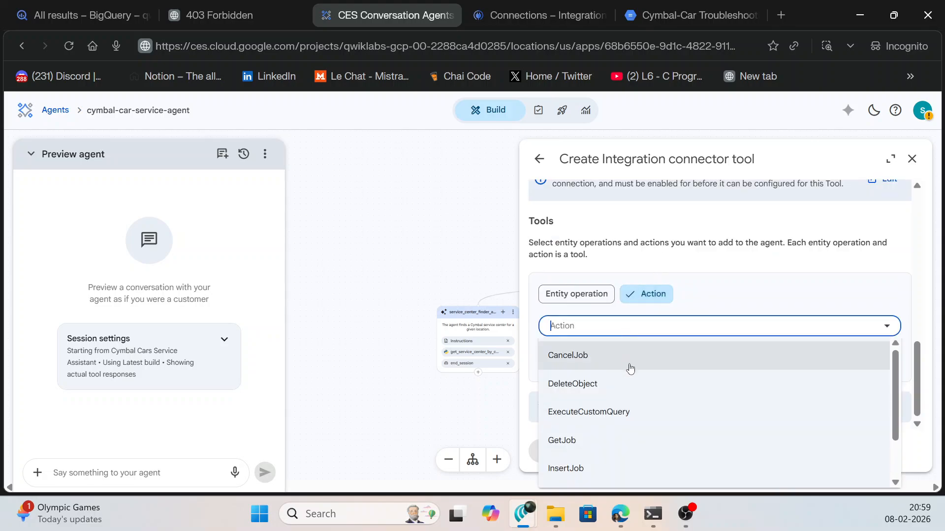
left_click(635, 412)
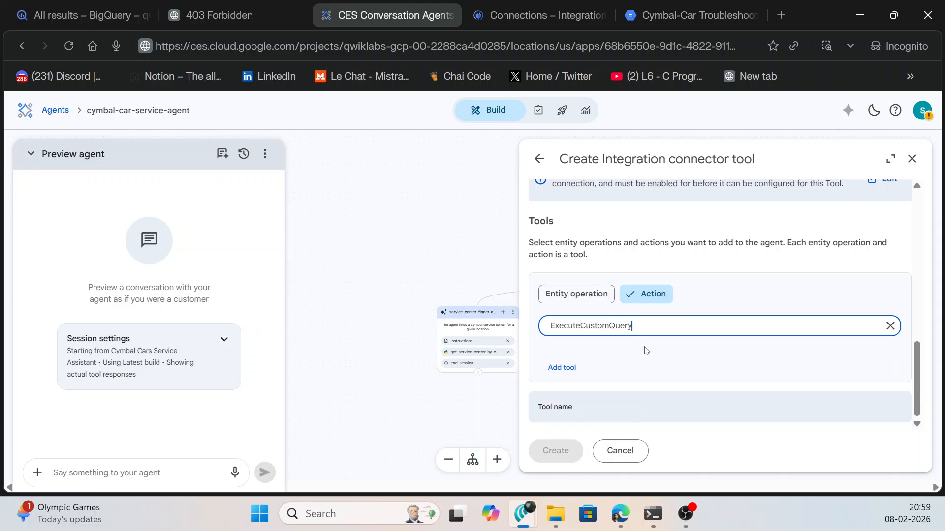
left_click(576, 367)
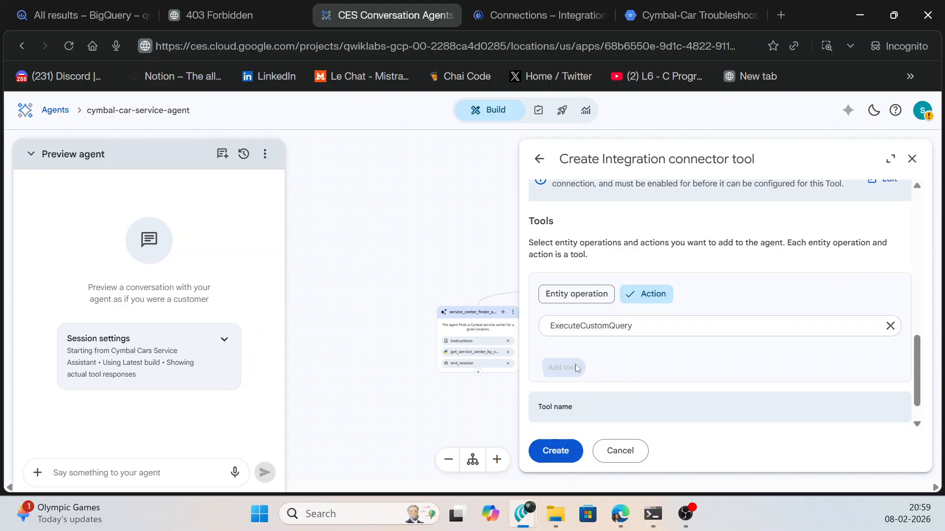
left_click(570, 449)
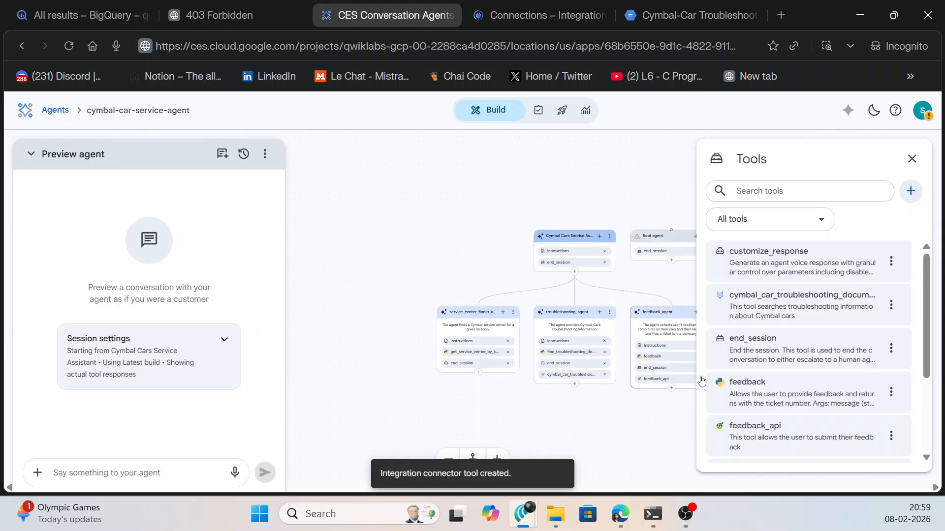
Add the ExecuteCustomQuery operation of service_center_info_bigquery_tool to service_center_finder_agent and save
left_click(504, 313)
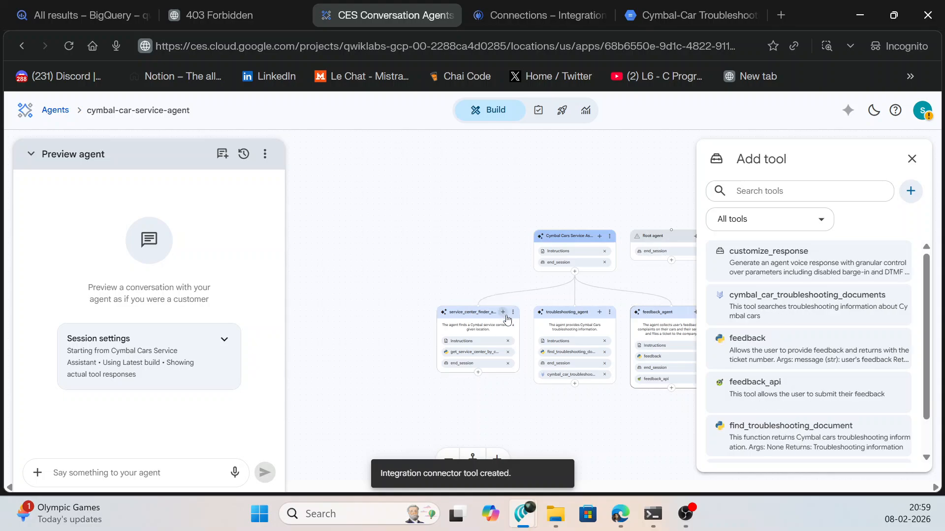
scroll(782, 359, "down", 1)
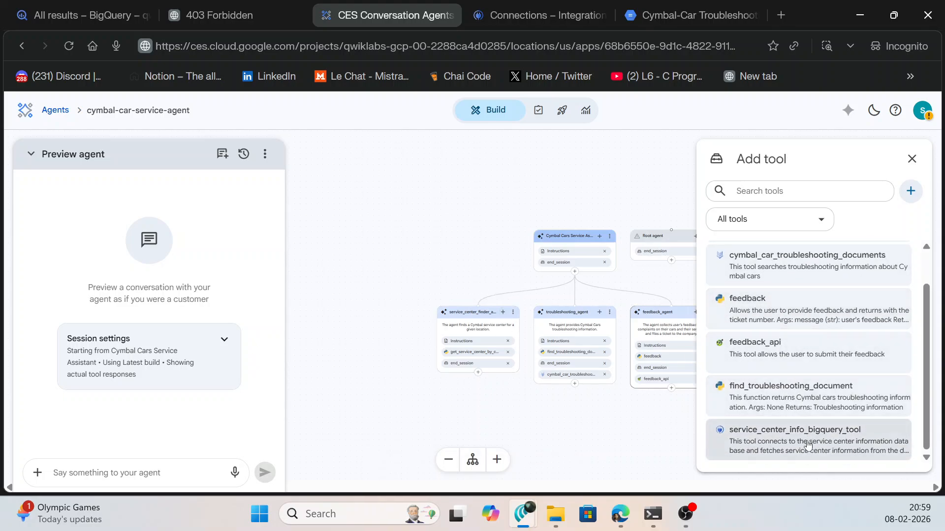
left_click(831, 441)
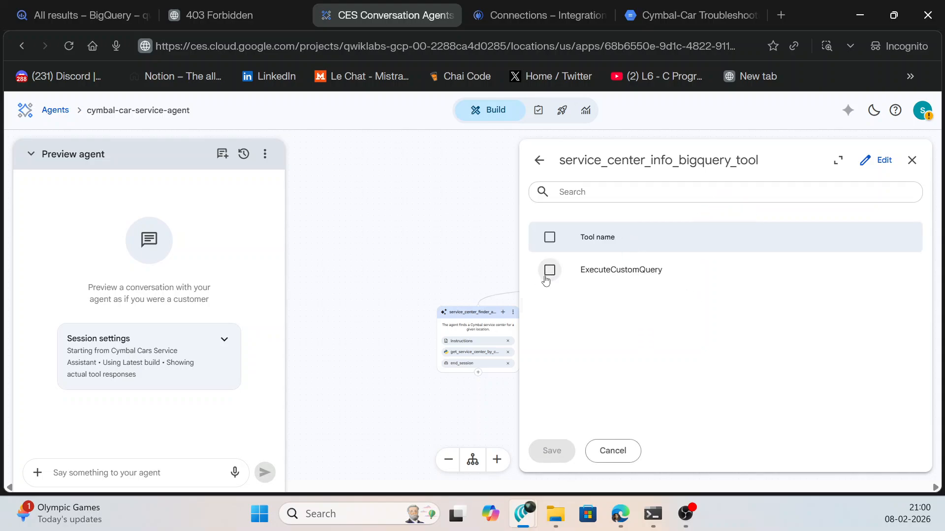
left_click(549, 270)
left_click(547, 450)
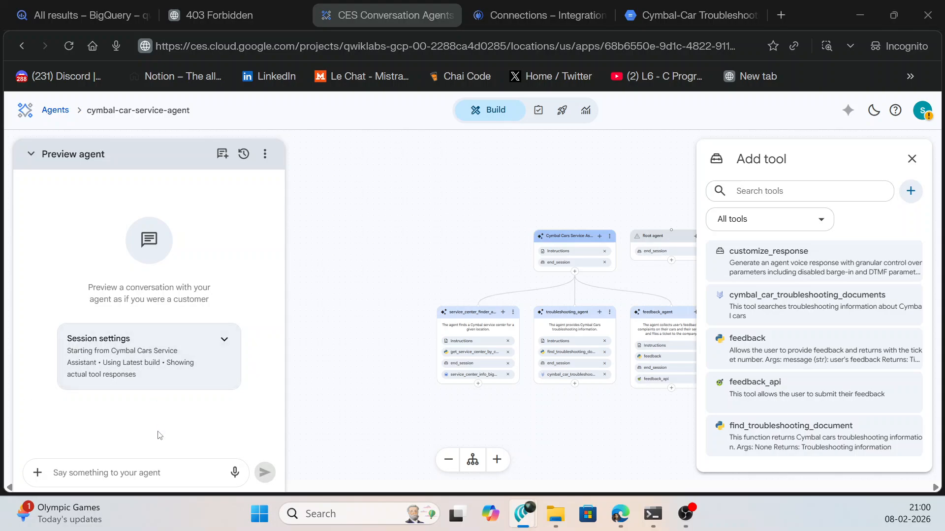
Start a preview conversation with the agent by sending a message introducing the customer by first name
type("My name is Michael")
key("Return")
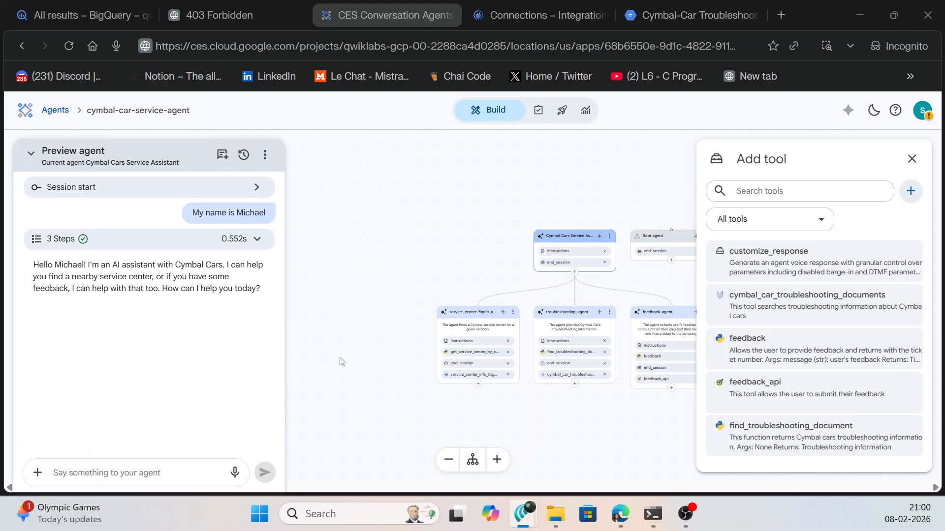
In service_center_finder_agent's SearchAndRespond instructions, replace the get_service_center_by_city reference with service_center_info_bigquery_tool_ExecuteCustomQuery and save
left_click(485, 344)
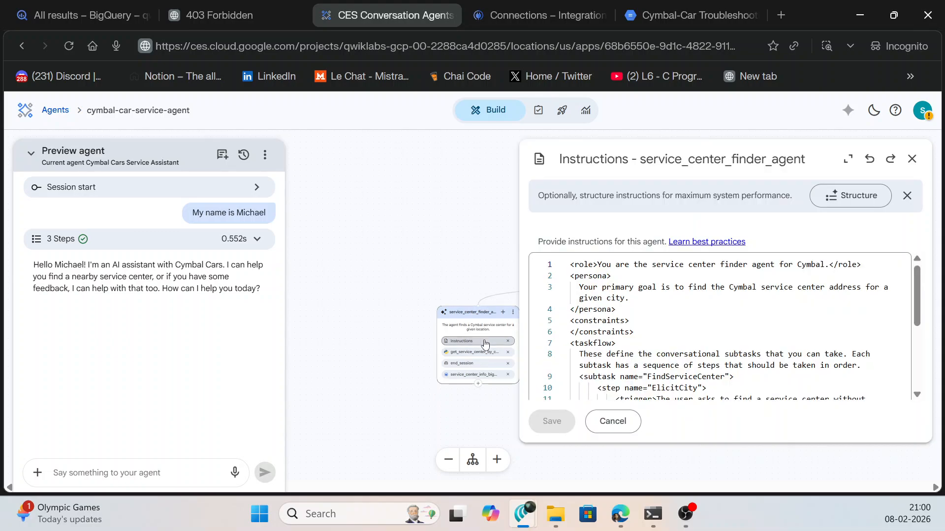
scroll(671, 321, "down", 1)
scroll(759, 337, "down", 2)
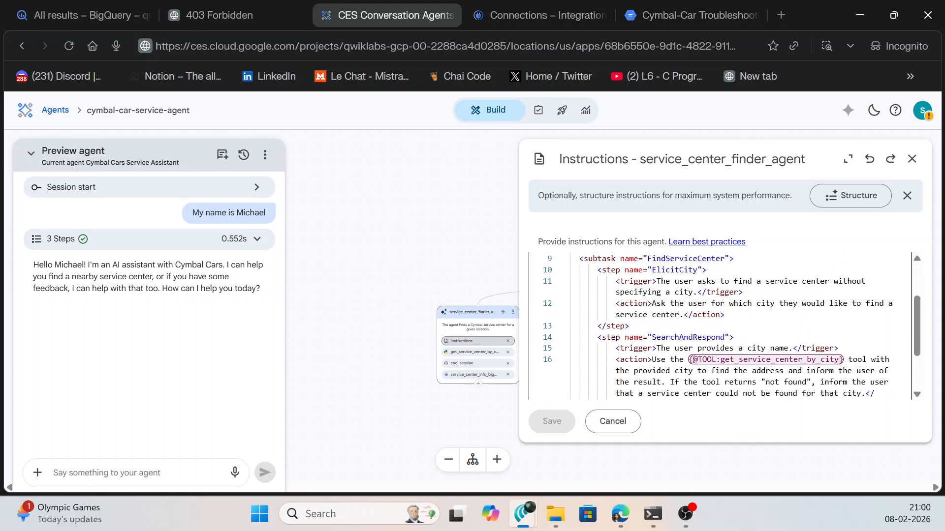
left_click_drag(689, 359, 838, 362)
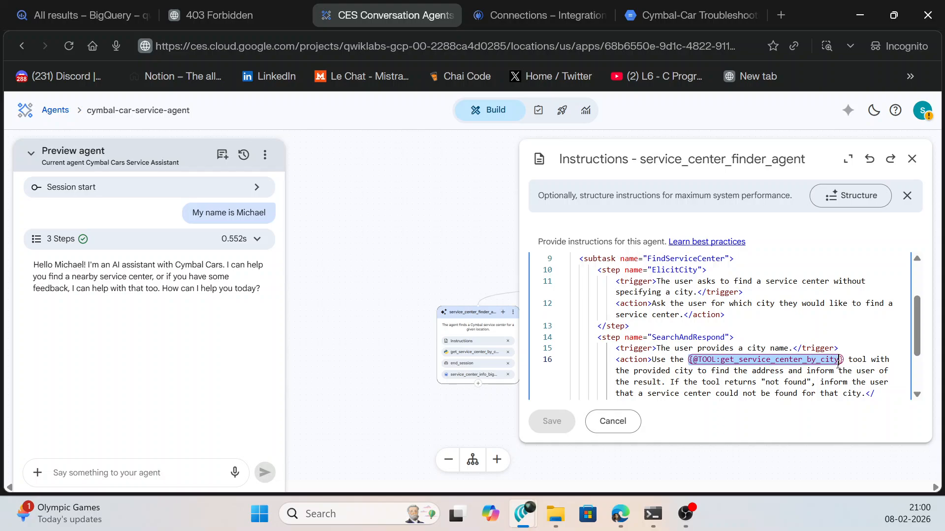
key("BackSpace")
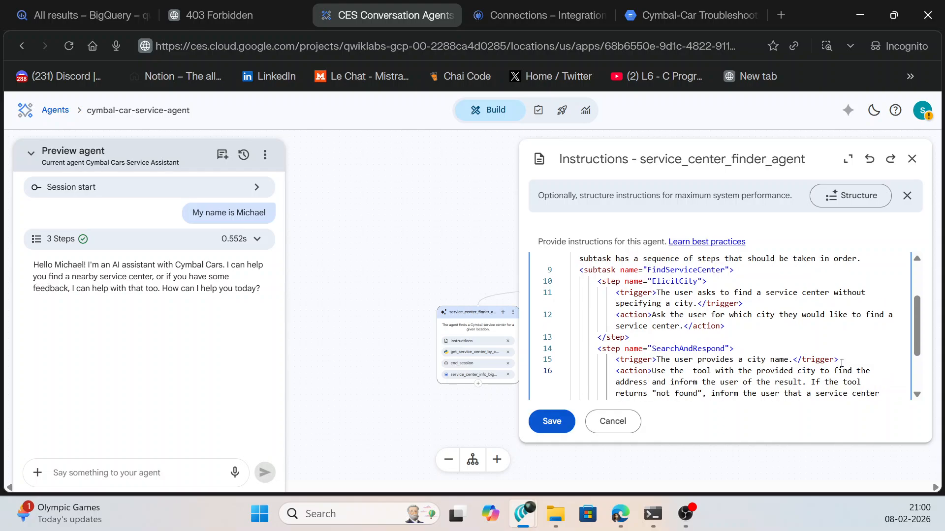
type("@")
left_click(750, 393)
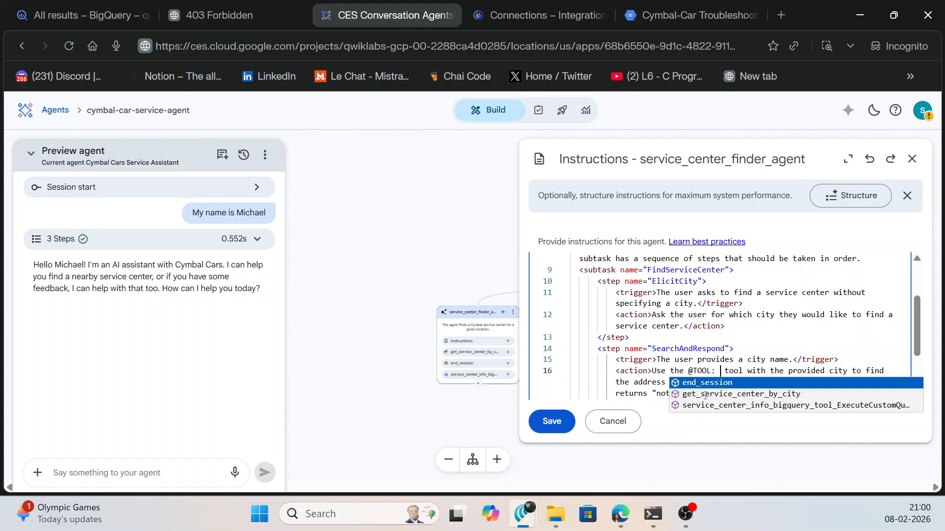
left_click(717, 406)
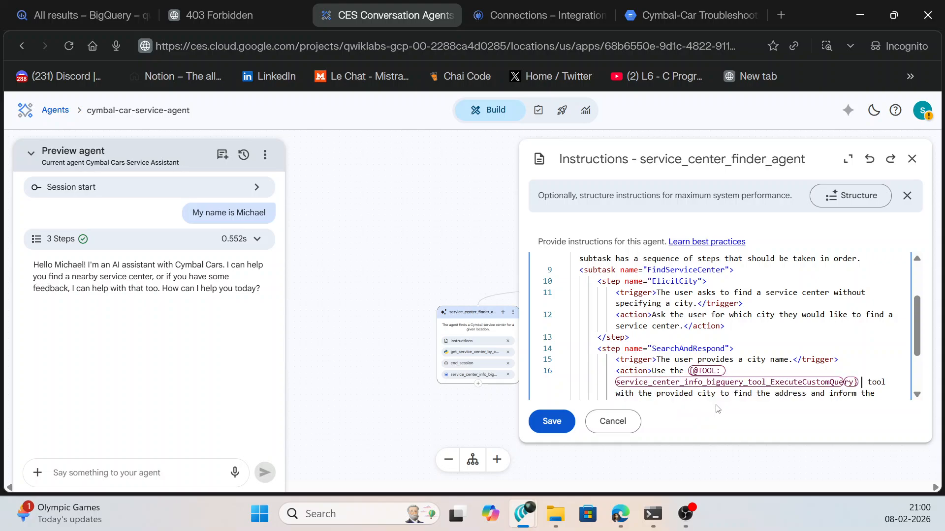
left_click(551, 421)
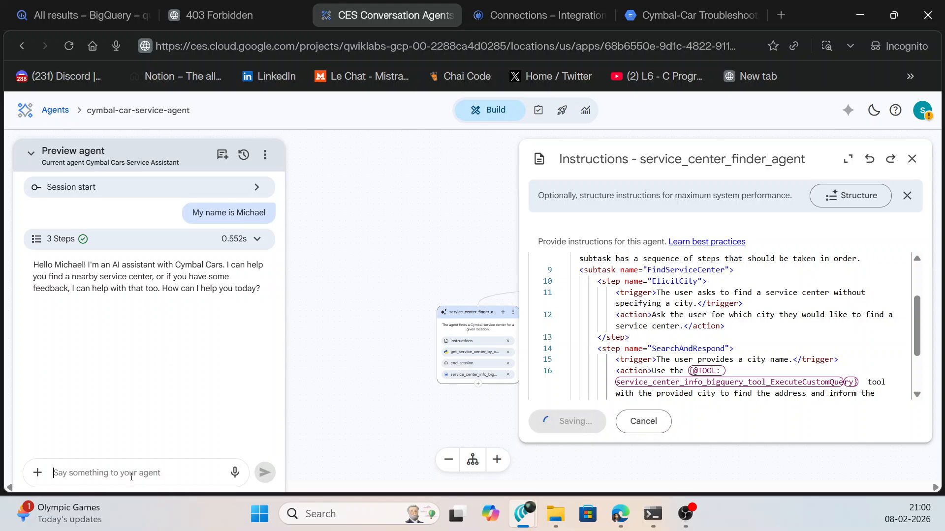
Ask the preview agent "Is there a service center in New York ?" and inspect the handoff and the tool call's input and output
type("Is there a service center in New York ?")
key("Return")
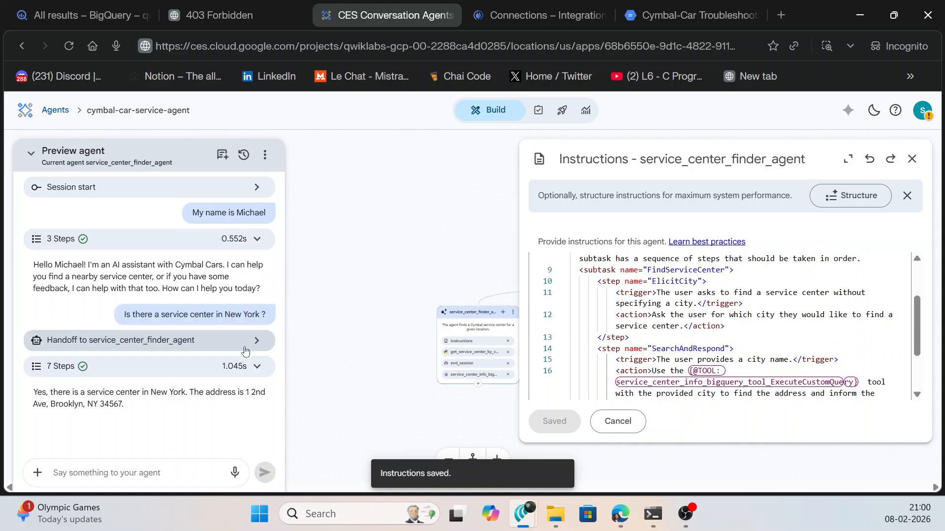
left_click(192, 345)
left_click(222, 368)
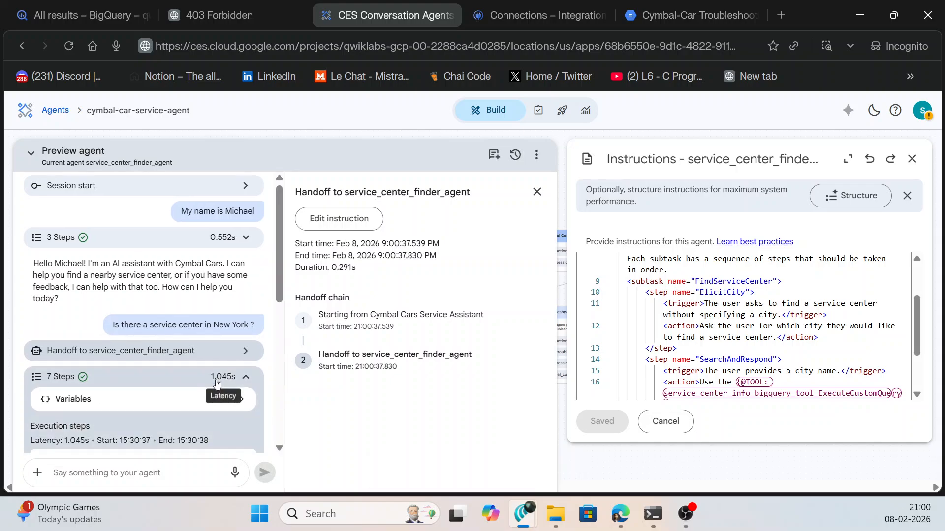
scroll(147, 305, "down", 5)
left_click(86, 293)
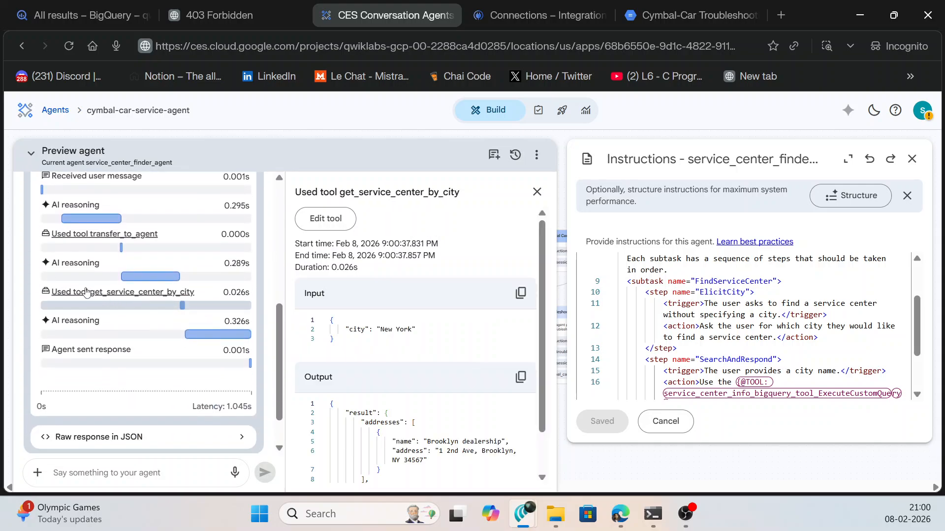
scroll(415, 310, "down", 1)
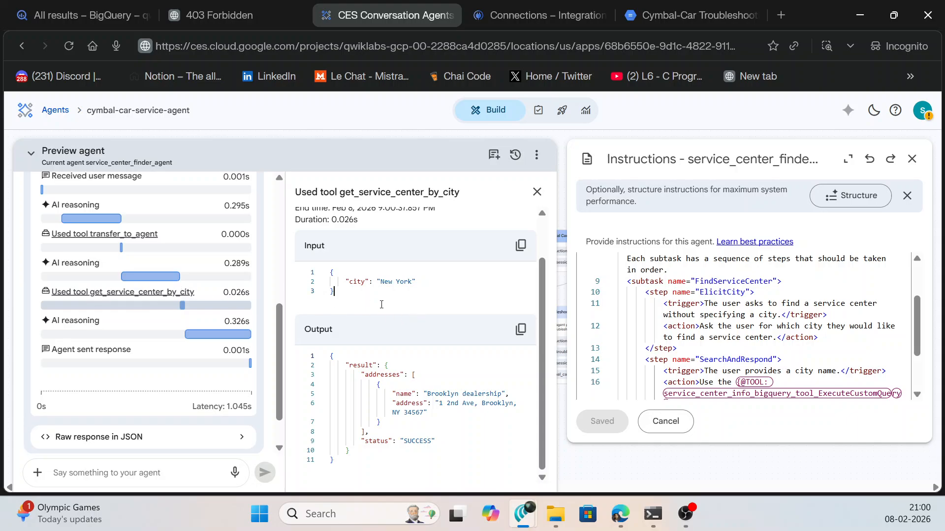
left_click_drag(381, 305, 329, 272)
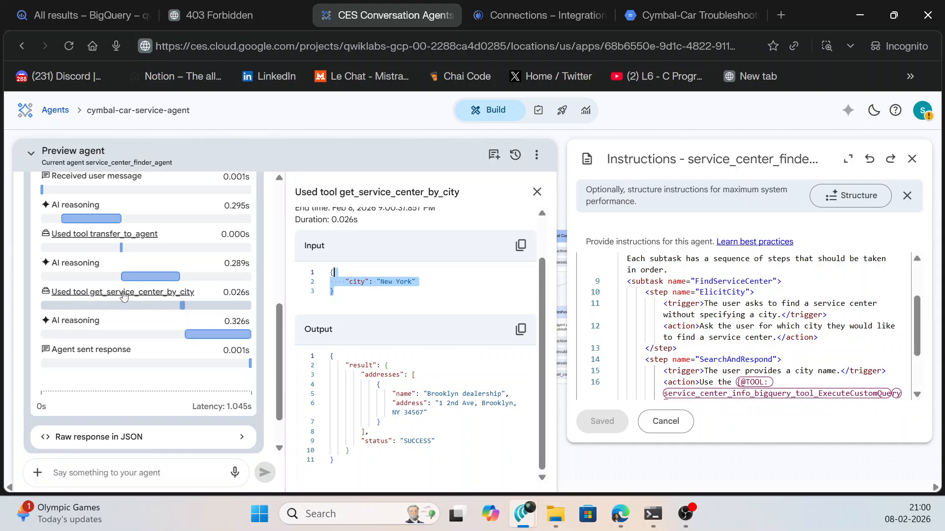
left_click(536, 192)
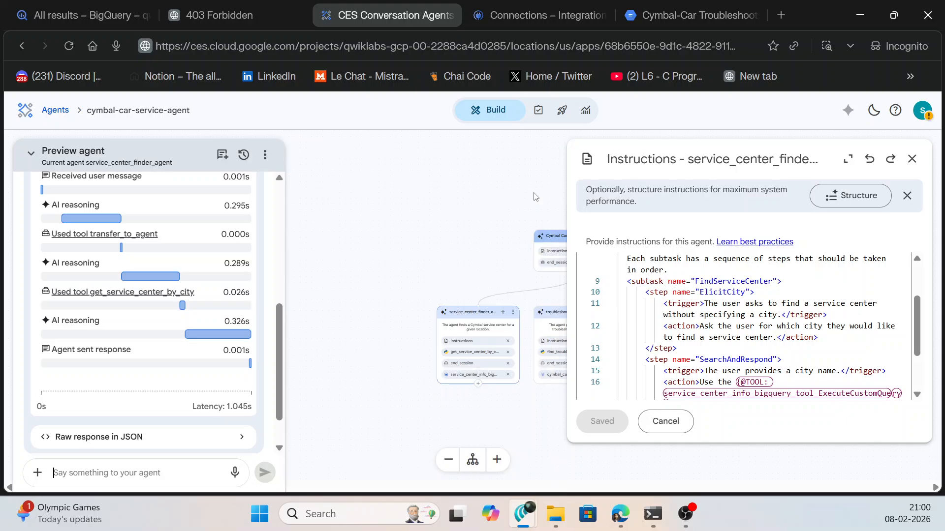
Remove the get_service_center_by_city tool from service_center_finder_agent
left_click(472, 354)
left_click(508, 352)
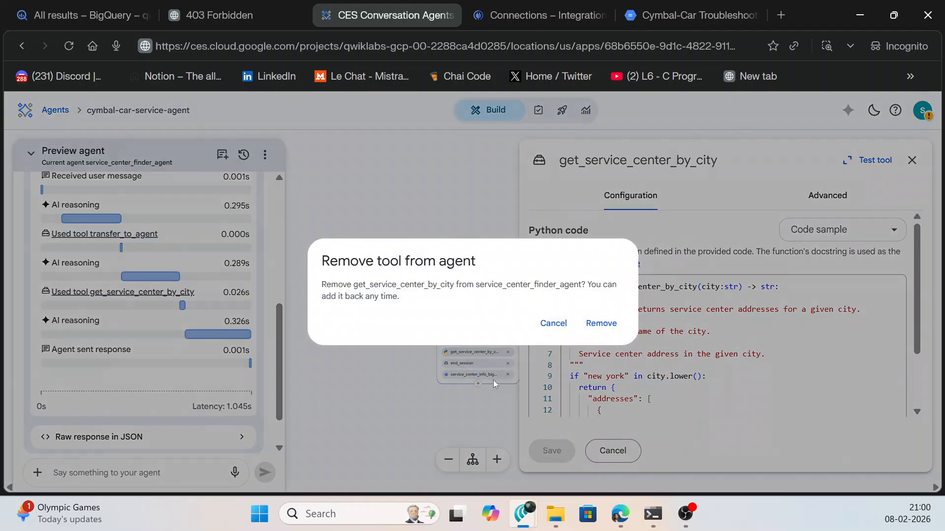
left_click(595, 325)
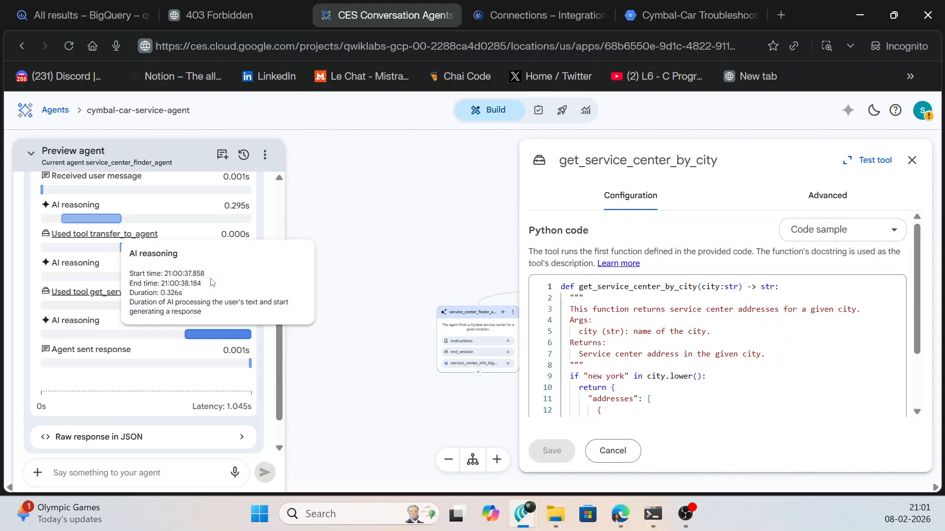
Start a new preview conversation, introduce the customer by first name, and ask "Is there a service center in New York ?"
left_click(222, 156)
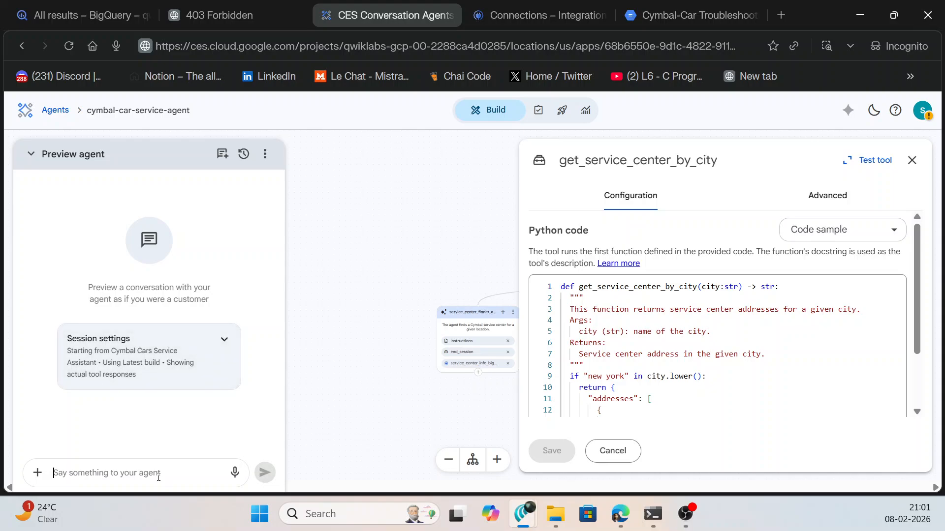
type("My name is Michael")
key("Return")
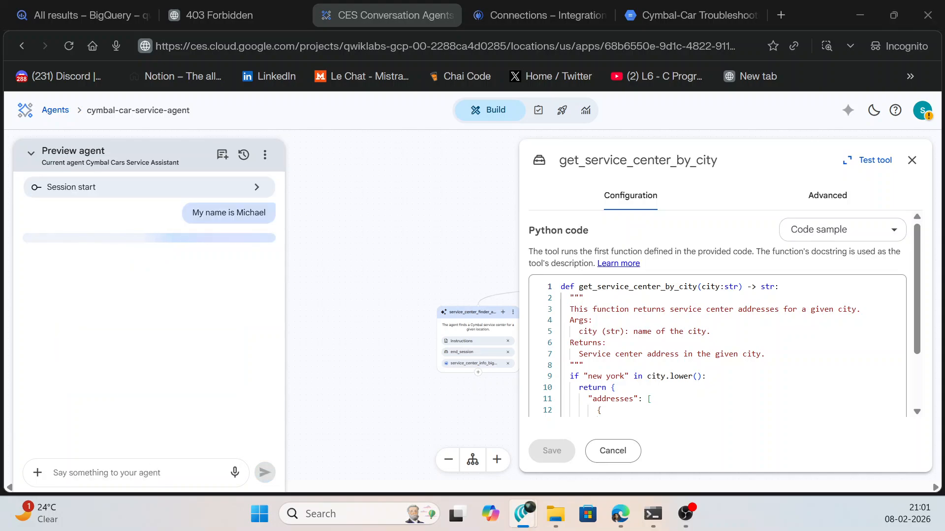
left_click(165, 468)
type("Is there a service center in New York ?")
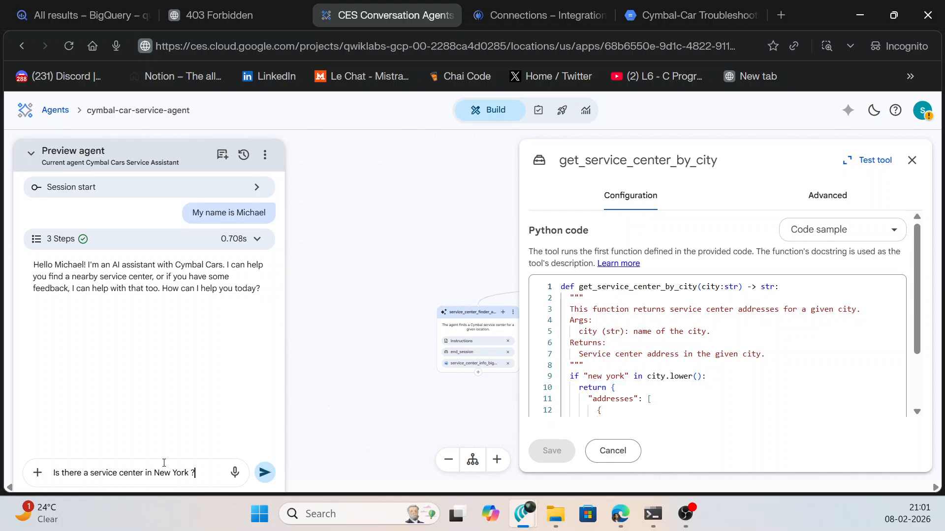
key("Return")
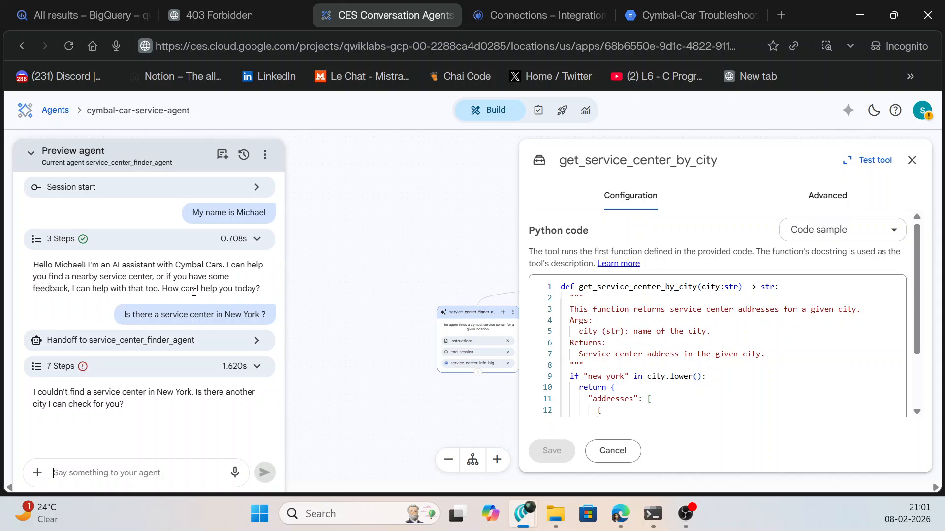
Examine the execution steps for the ExecuteCustomQuery call's input and output, and review the Python code of get_service_center_by_city
left_click(232, 367)
left_click(238, 353)
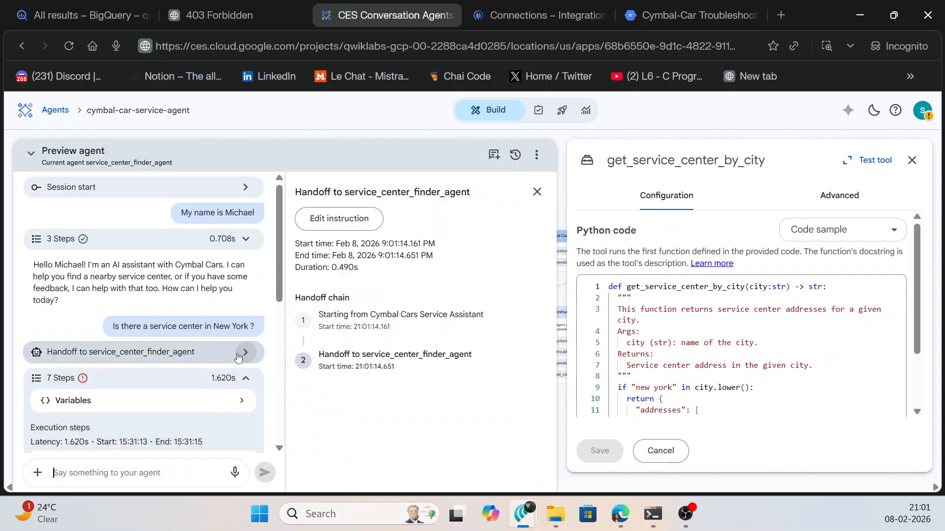
scroll(238, 353, "down", 5)
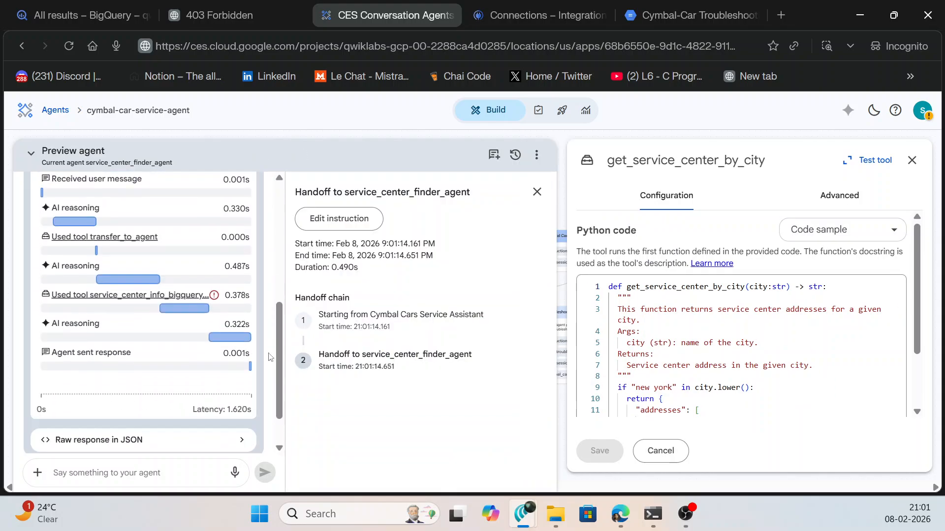
left_click(77, 293)
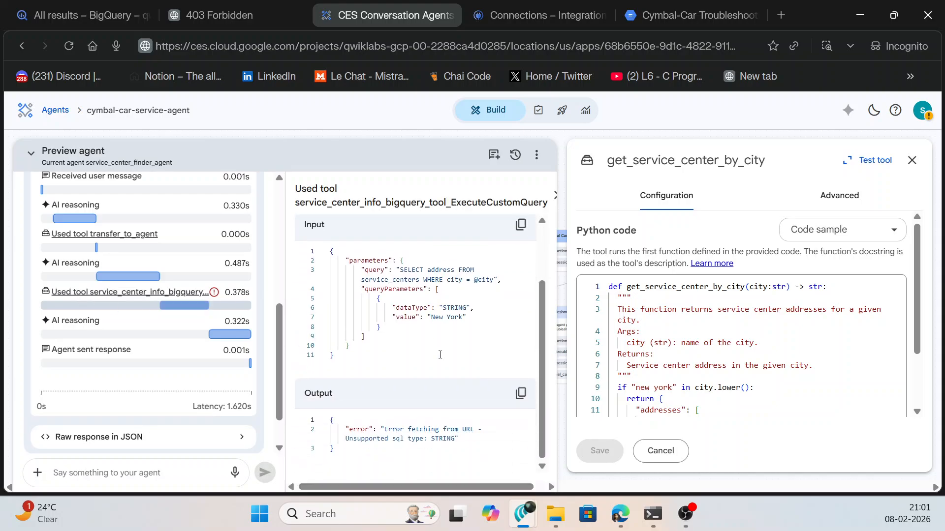
left_click_drag(384, 429, 419, 438)
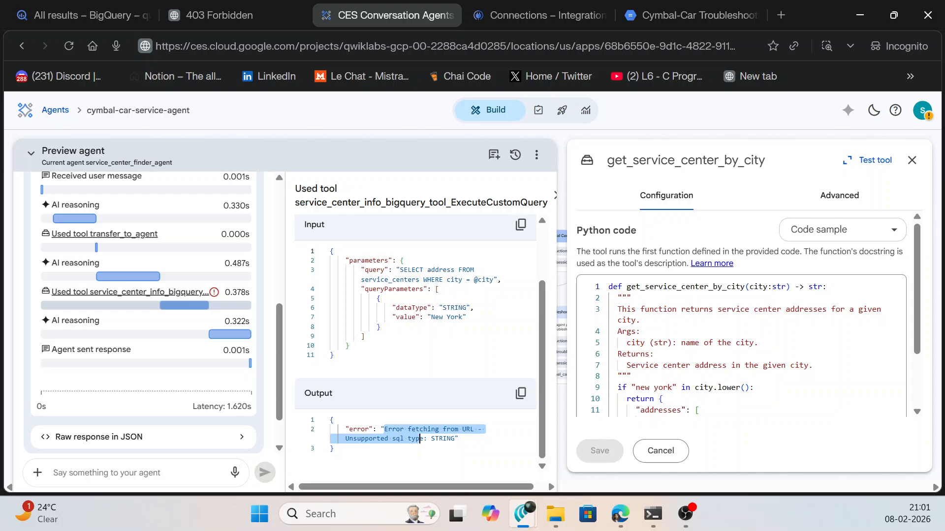
scroll(593, 301, "down", 2)
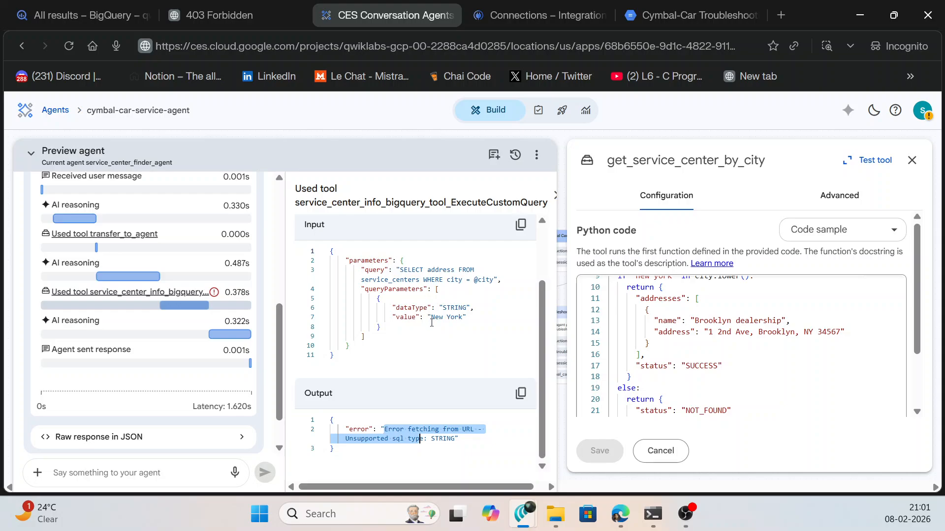
Review the city value in the ExecuteCustomQuery input and the function definition of get_service_center_by_city, and close the tool's configuration
left_click_drag(432, 323, 453, 320)
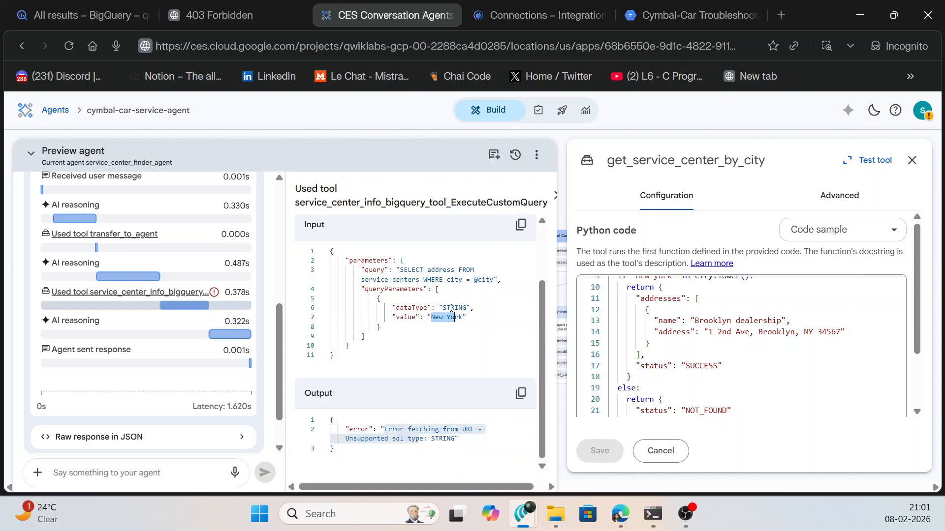
scroll(595, 305, "down", 1)
scroll(596, 305, "up", 3)
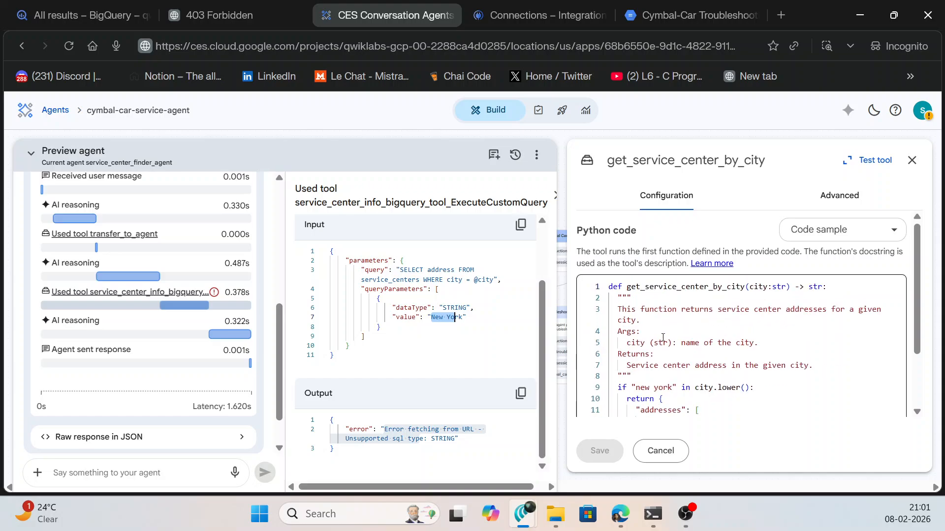
left_click(912, 160)
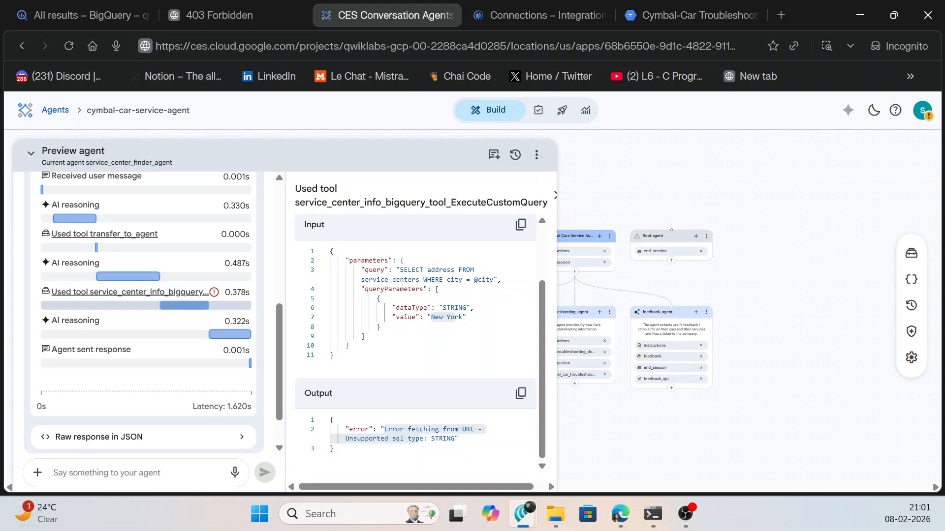
Start a new preview conversation and send a message introducing the customer by first name
key("super+shift+s")
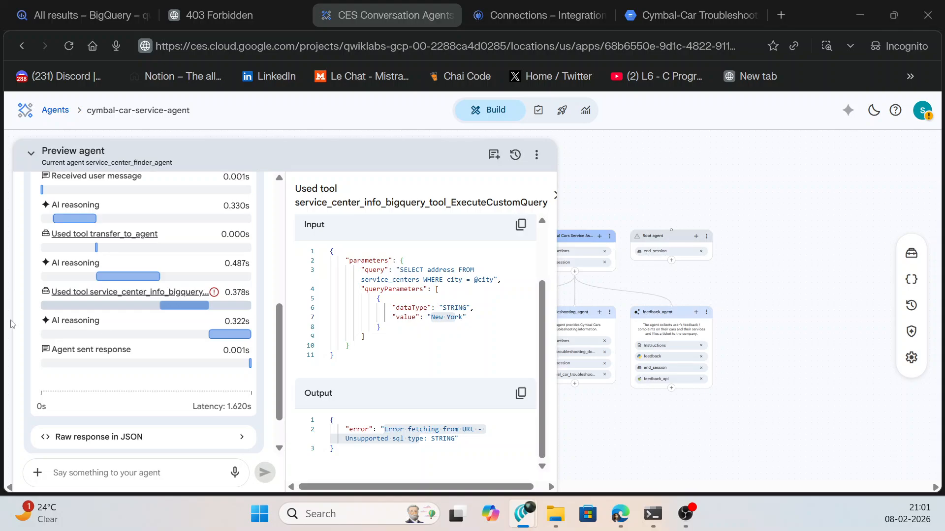
left_click(158, 473)
type("My name is Michael")
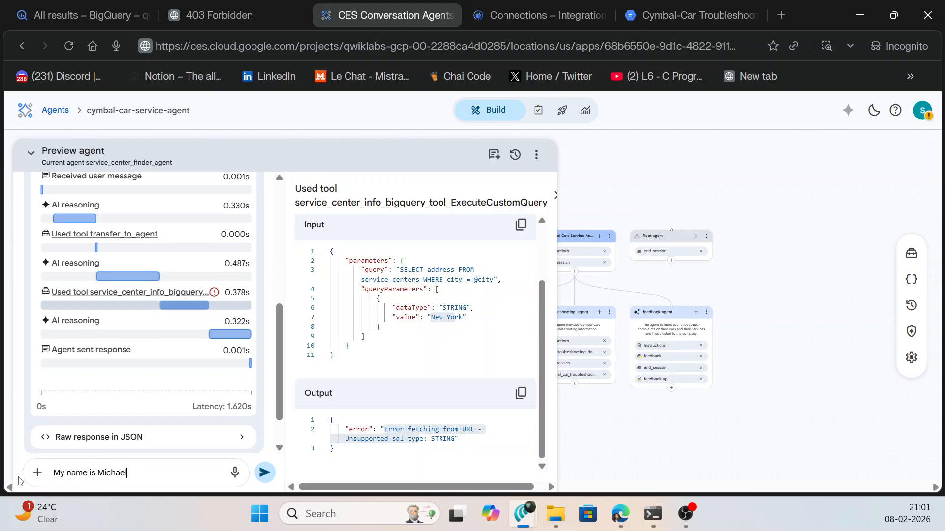
left_click(37, 473)
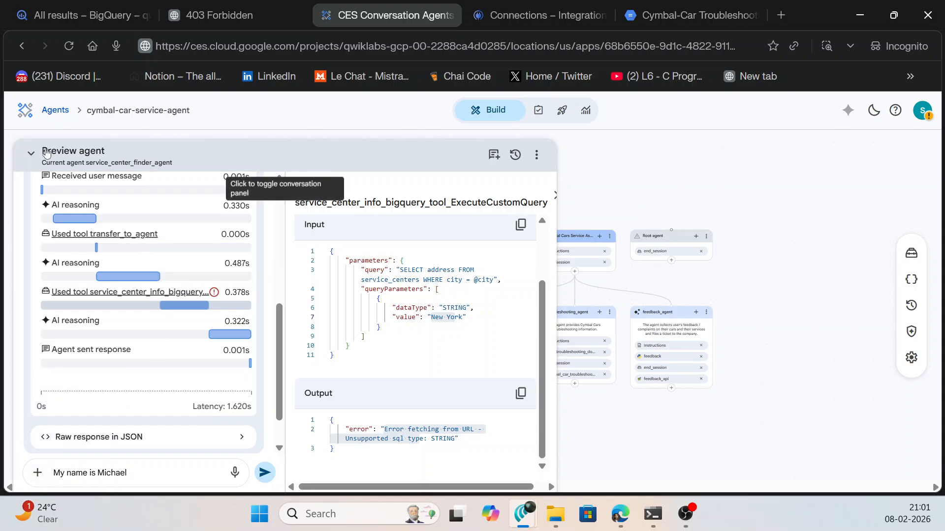
left_click(224, 153)
left_click(87, 480)
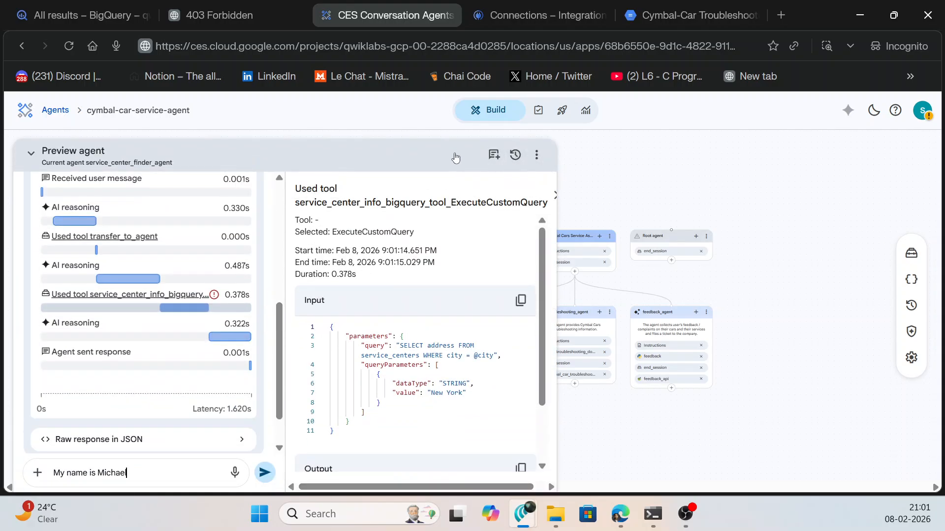
left_click(493, 159)
left_click(93, 476)
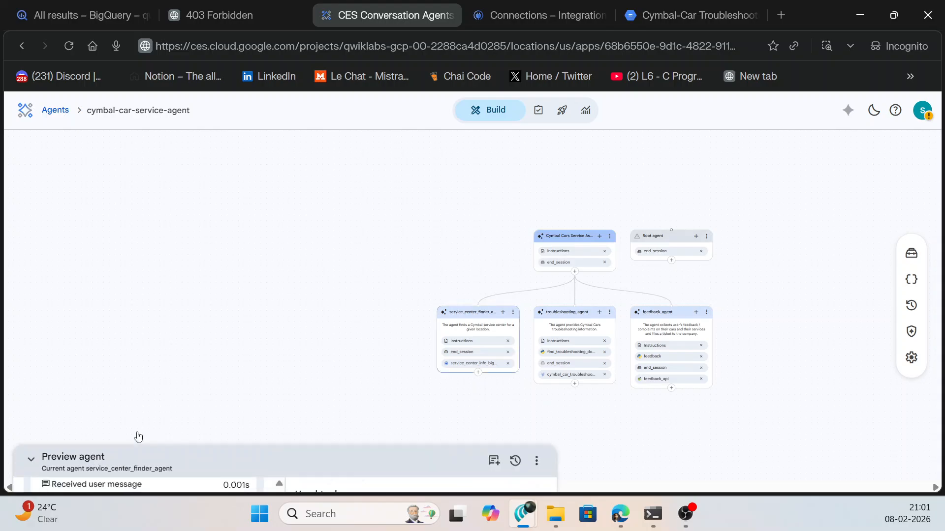
left_click(493, 156)
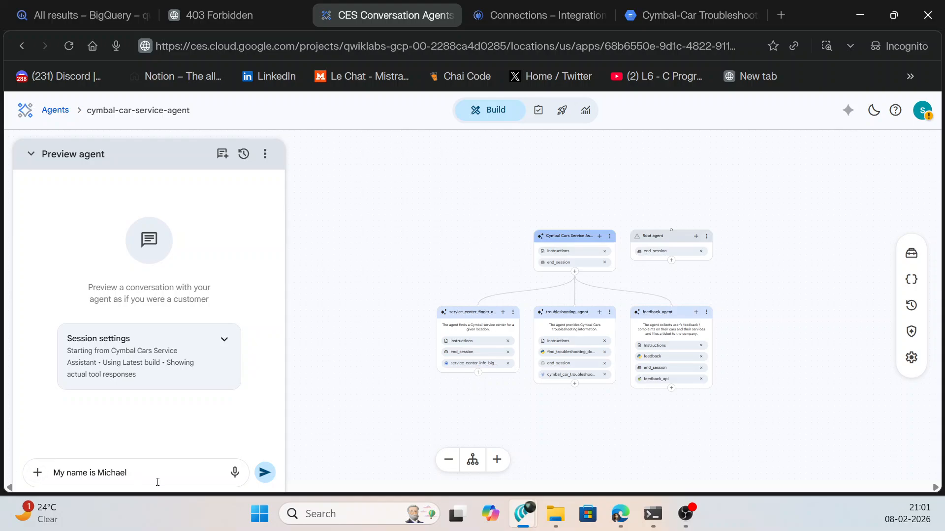
key("Return")
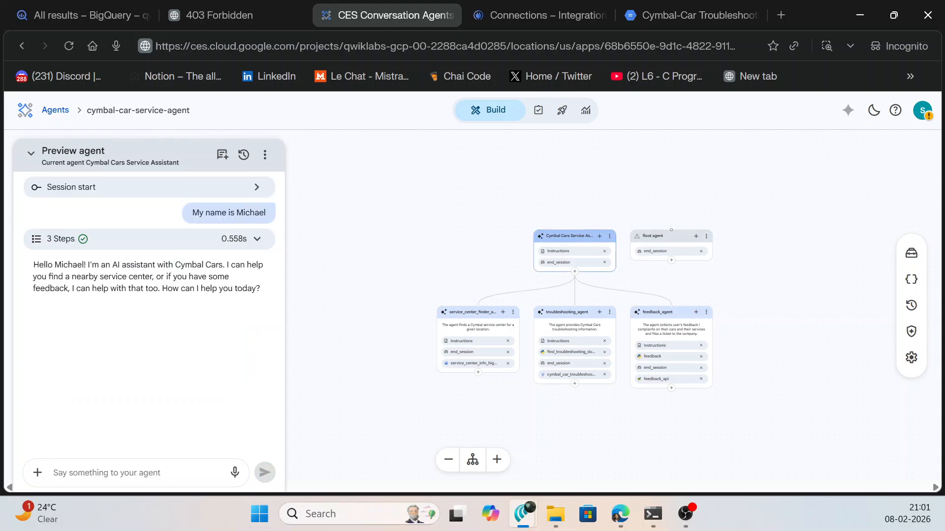
Tell the preview agent "I want to provide feedback" and send the feedback "I appreciate your high quality service and fast response."
key("alt+Tab")
left_click(128, 477)
type("I want to provide feedback")
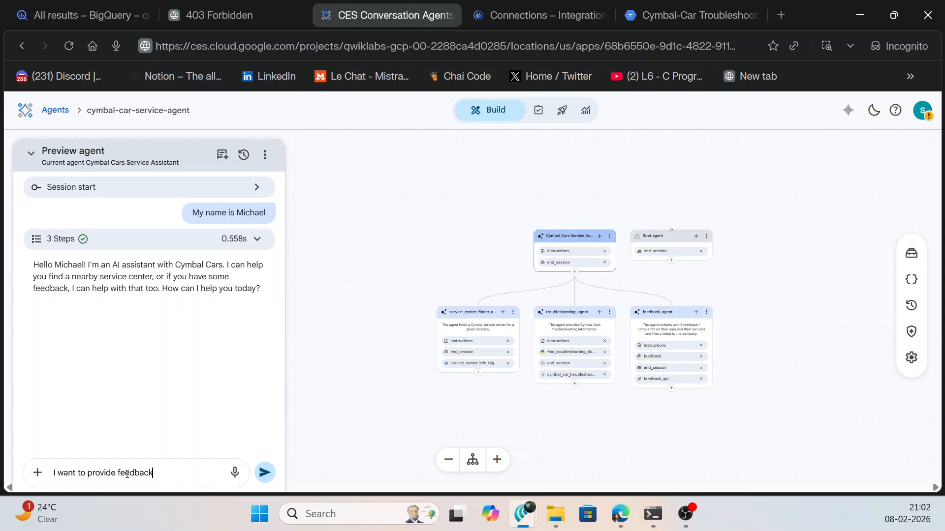
key("Return")
key("alt+Tab")
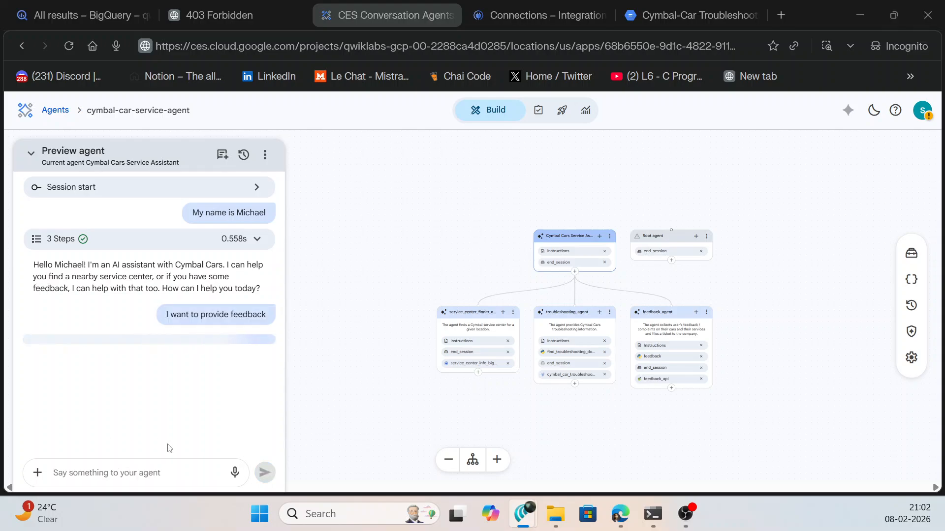
key("alt+Tab")
type("I appreciate your high quality service and fast response.")
key("Return")
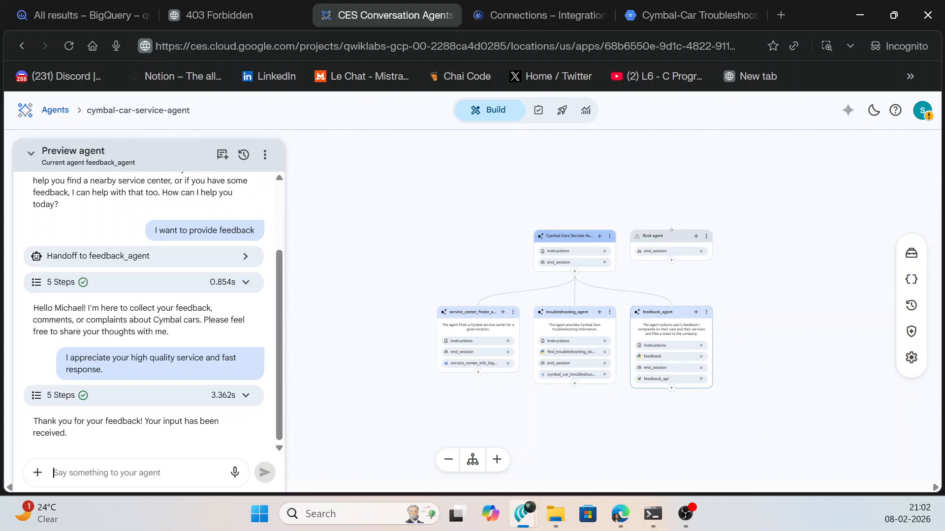
Examine the feedback reply's execution steps, including the selected operation, input and output of the feedback_api_submit_feedback_feedback_post call
left_click(212, 393)
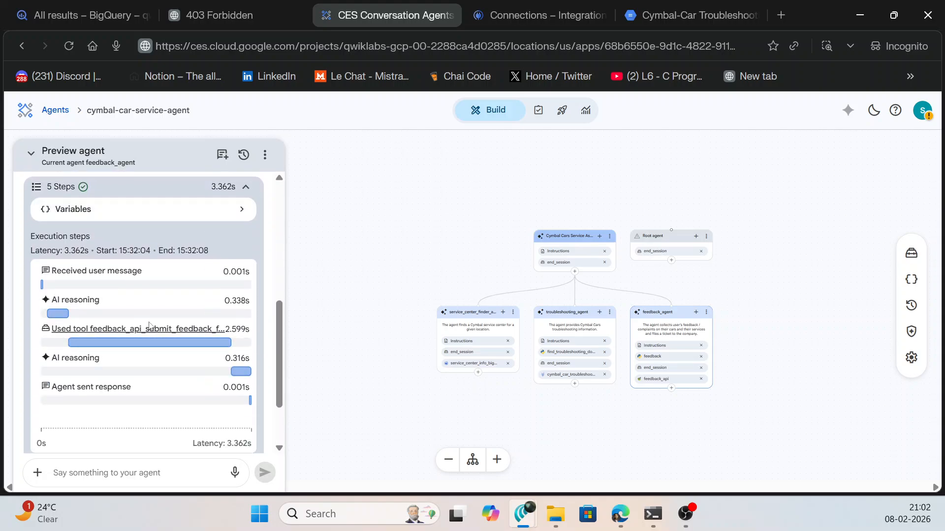
left_click(187, 329)
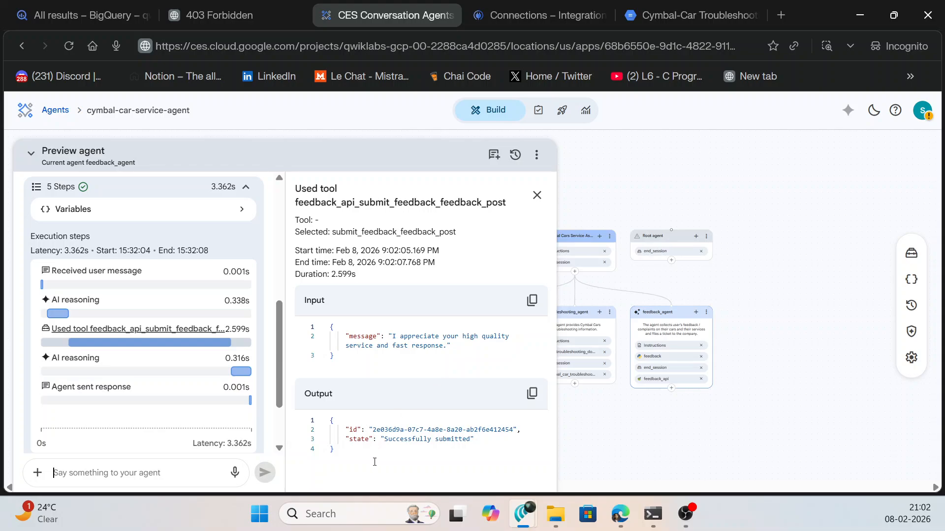
left_click_drag(374, 462, 303, 395)
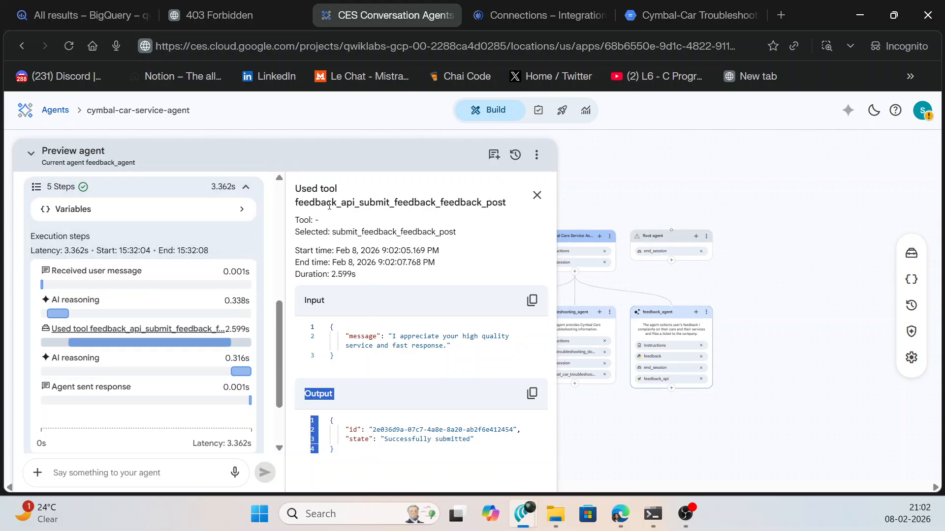
left_click_drag(328, 204, 482, 203)
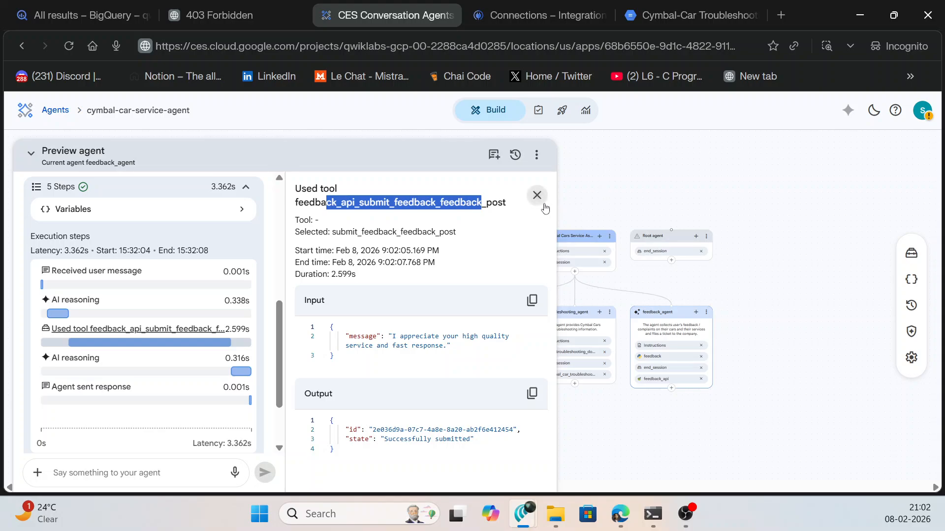
left_click(537, 195)
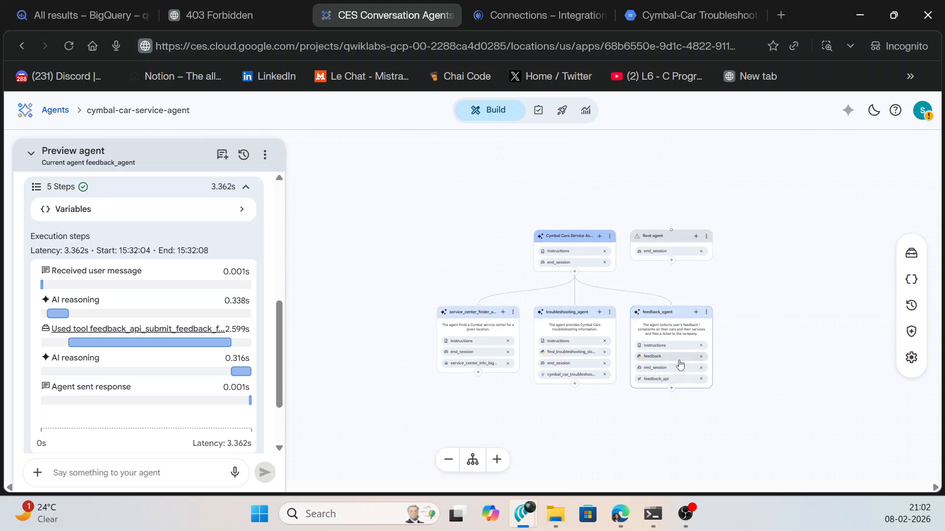
left_click(187, 330)
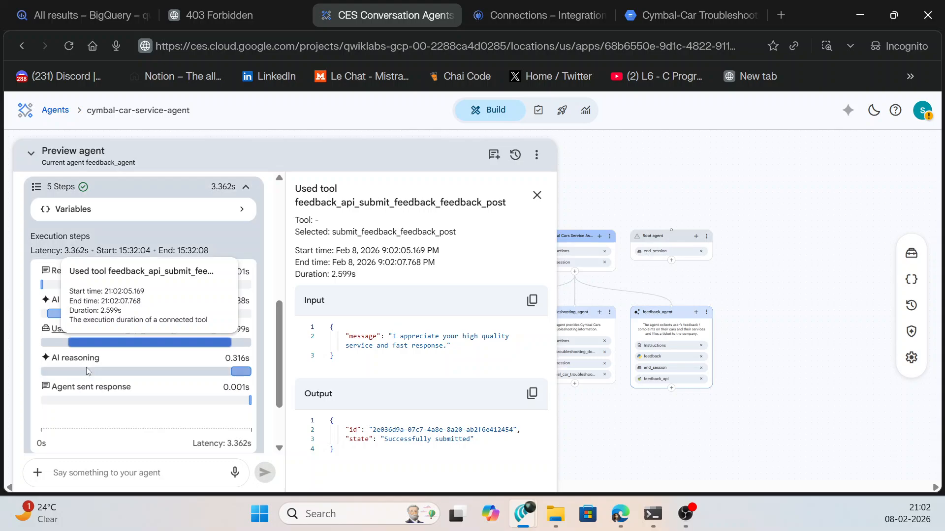
left_click(105, 472)
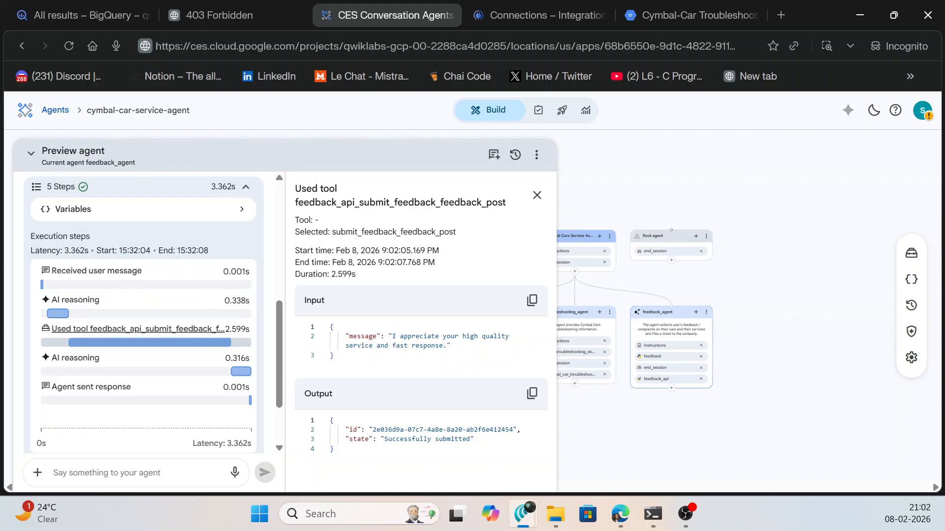
scroll(204, 408, "down", 2)
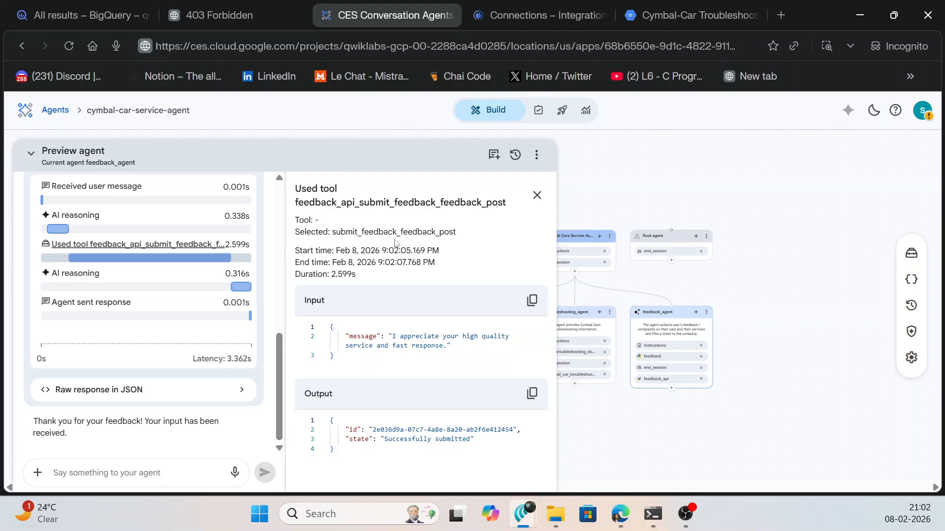
left_click_drag(375, 233, 468, 242)
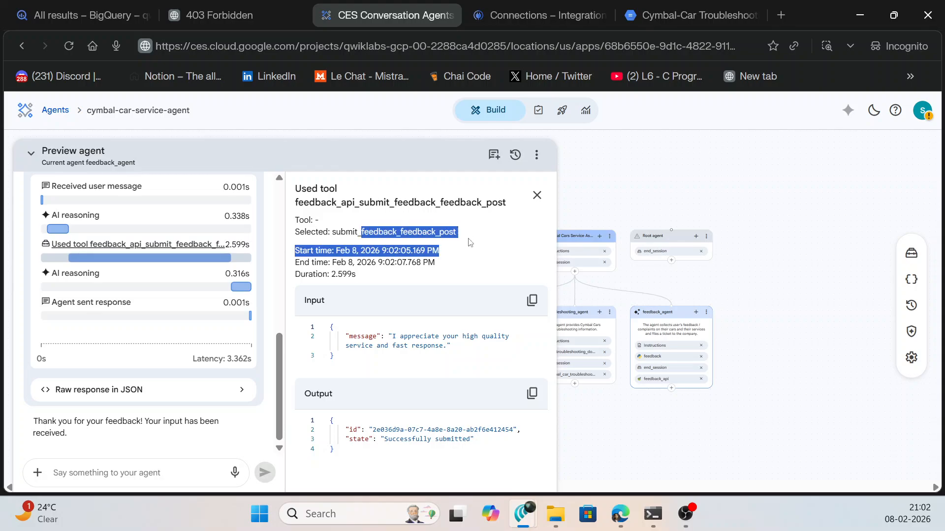
left_click(436, 252)
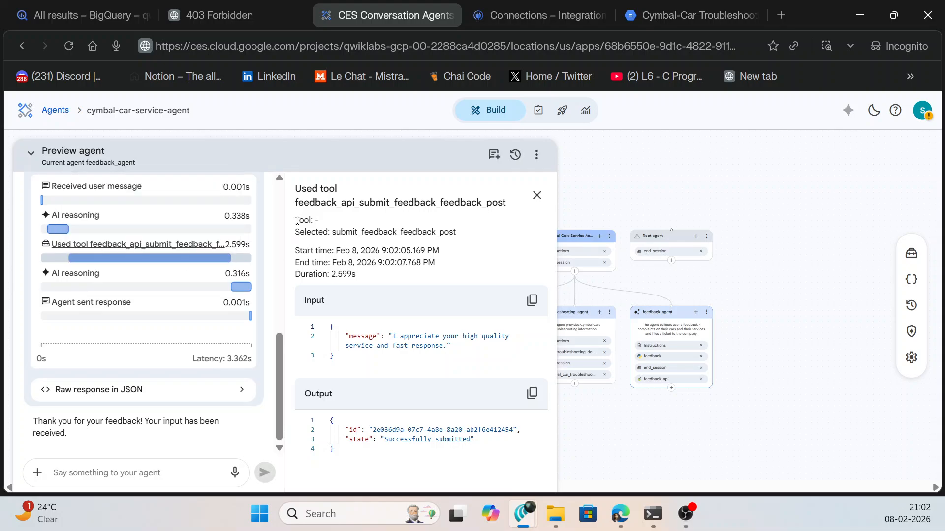
left_click_drag(297, 220, 330, 232)
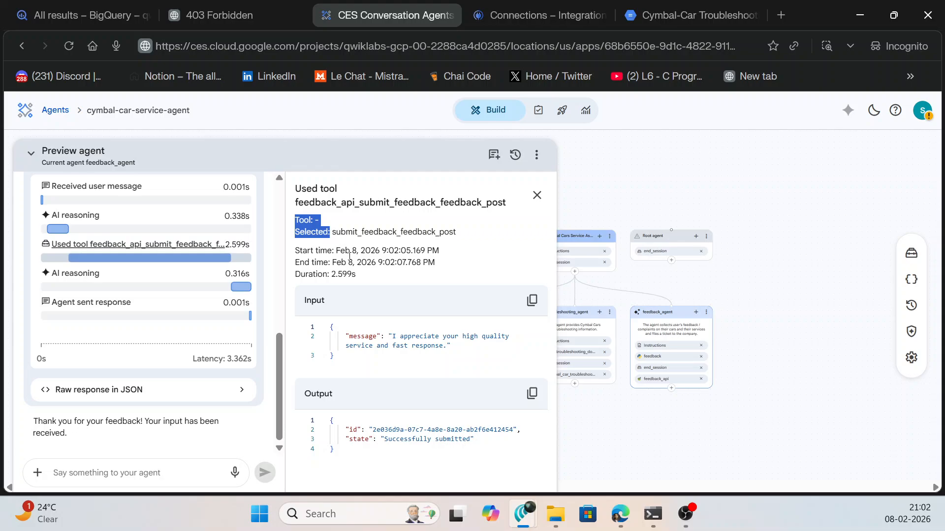
left_click_drag(332, 232, 439, 235)
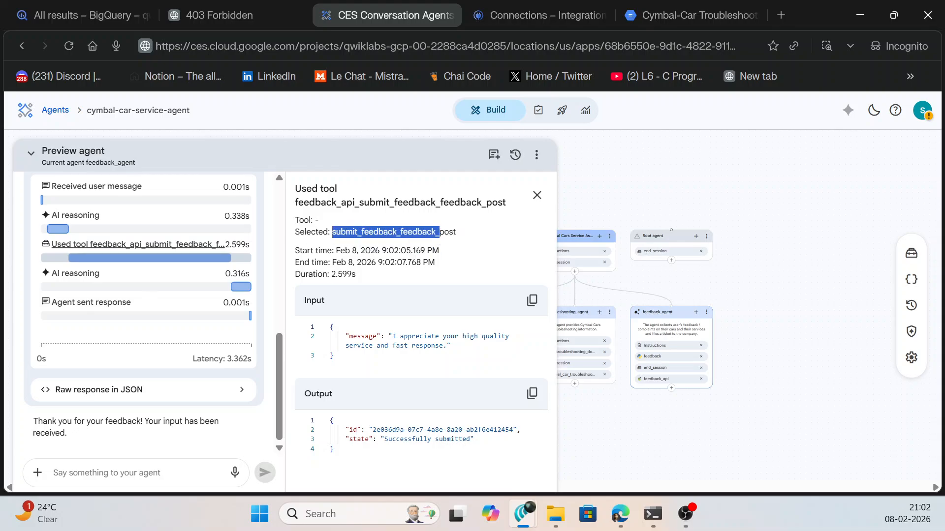
left_click(685, 514)
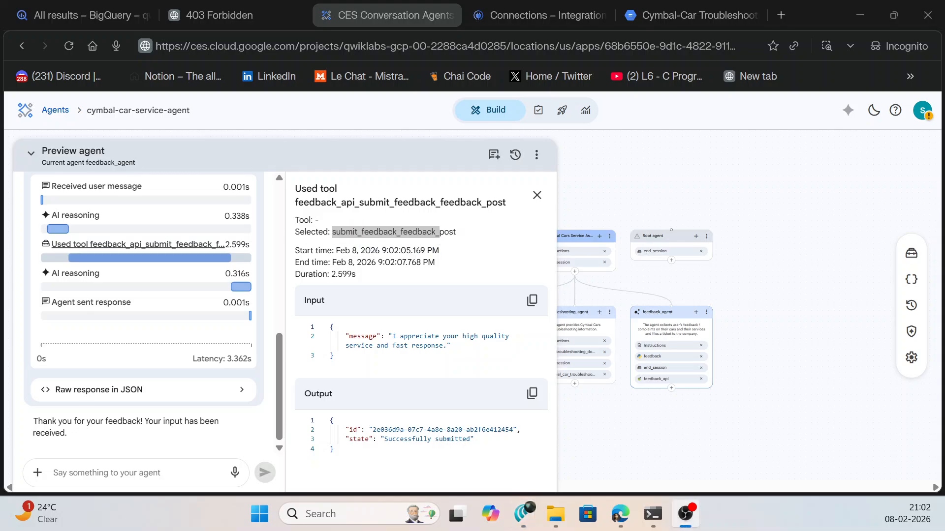